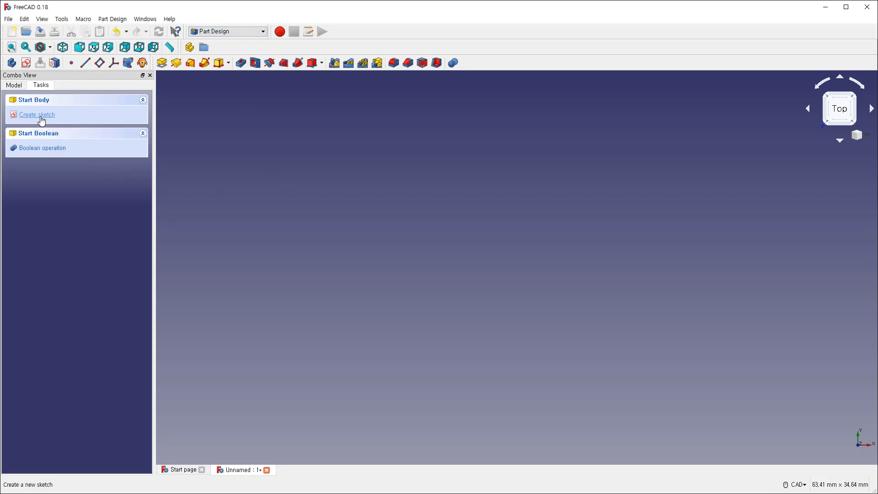
Step: Start a sketch on the XZ plane and draw a circle about 10.6 mm in diameter centred on the origin
{"action": "left_click", "coordinate": [41, 117]}
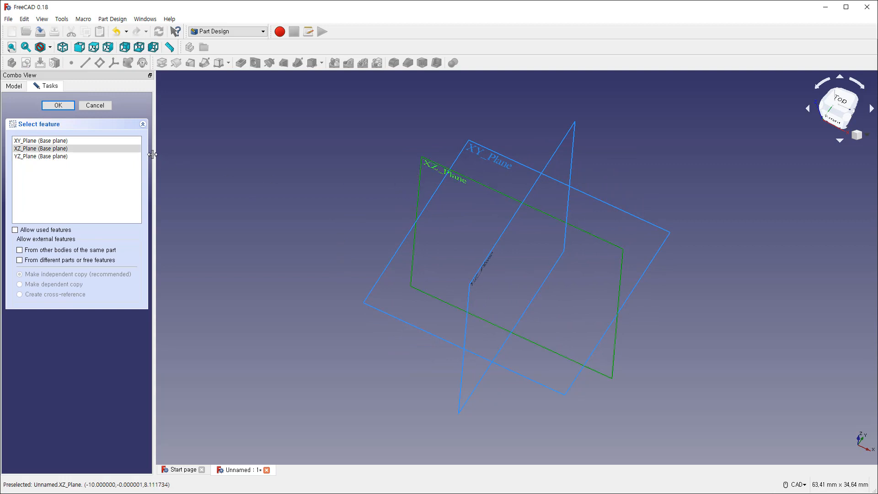
{"action": "left_click", "coordinate": [65, 103]}
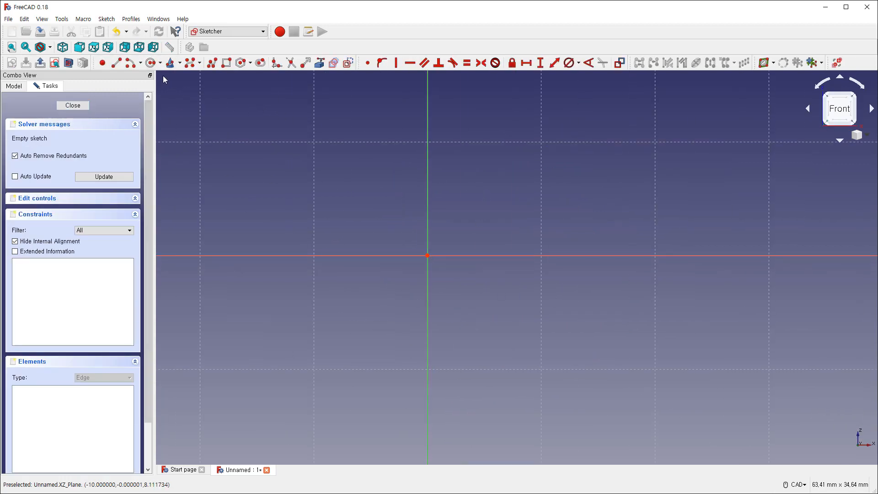
{"action": "left_click", "coordinate": [151, 63]}
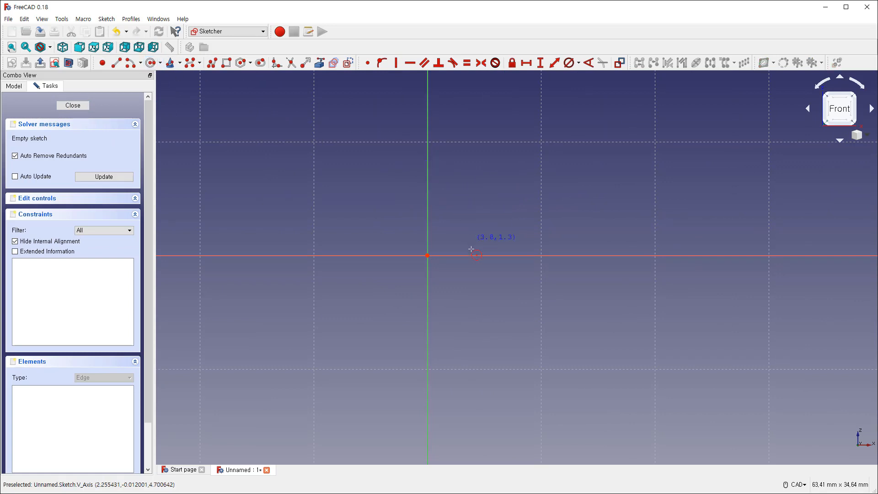
{"action": "left_click", "coordinate": [427, 255]}
{"action": "left_click", "coordinate": [475, 218]}
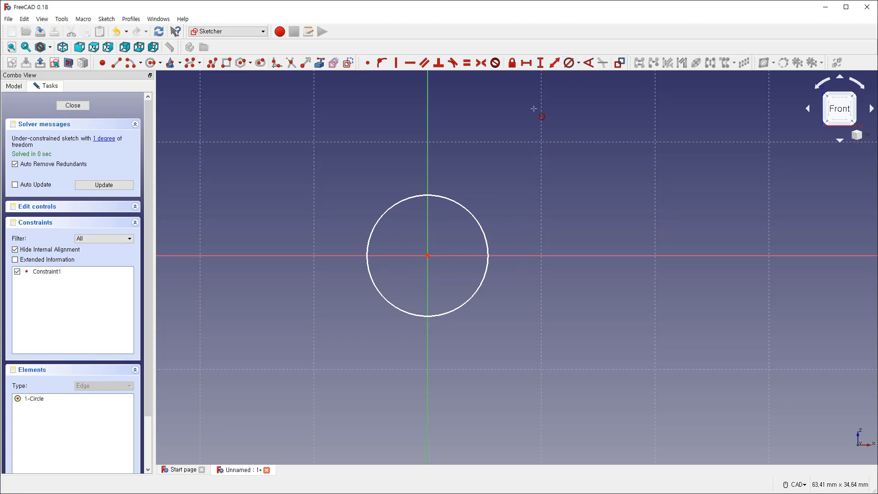
Step: Constrain the circle's diameter to 20 mm and close the sketch
{"action": "left_click", "coordinate": [472, 212]}
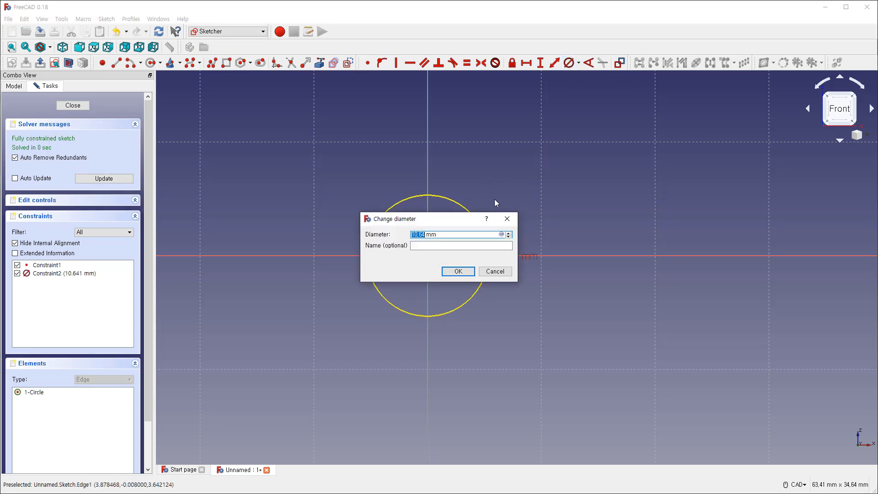
{"action": "type", "text": "20"}
{"action": "key", "text": "Return"}
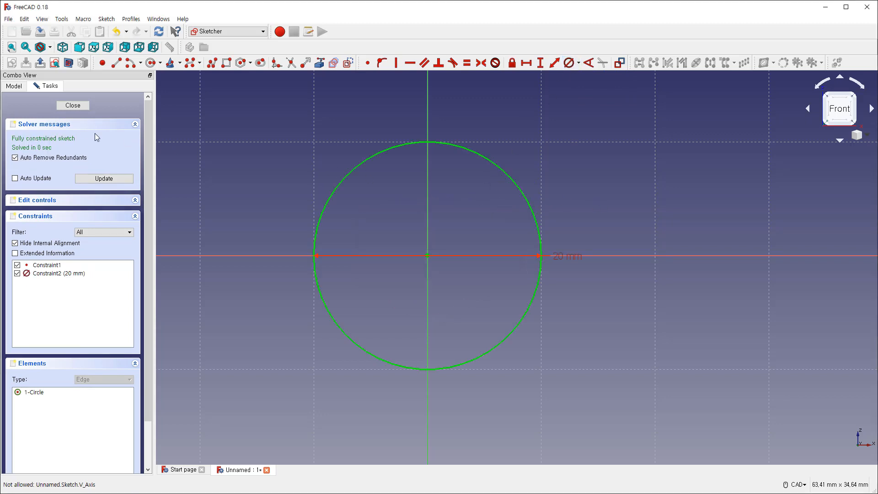
{"action": "left_click", "coordinate": [76, 105]}
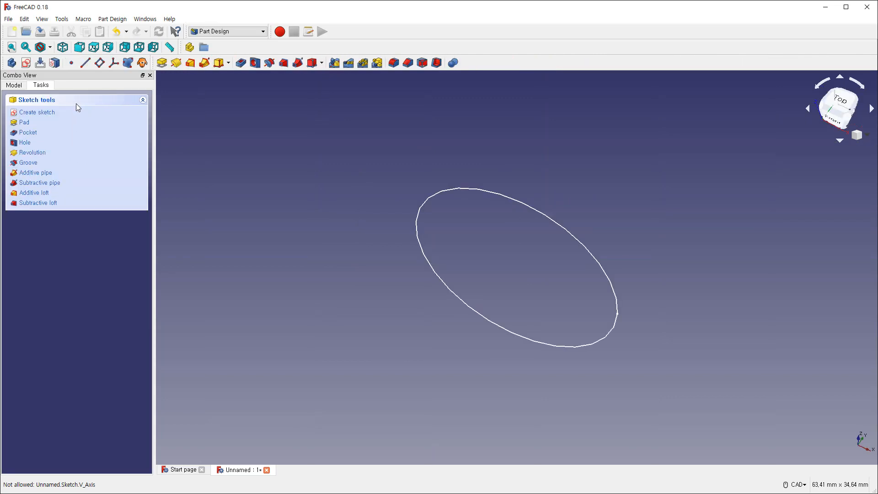
Step: Pad the circle sketch to a length of 60 mm in the reversed direction
{"action": "left_click", "coordinate": [62, 47]}
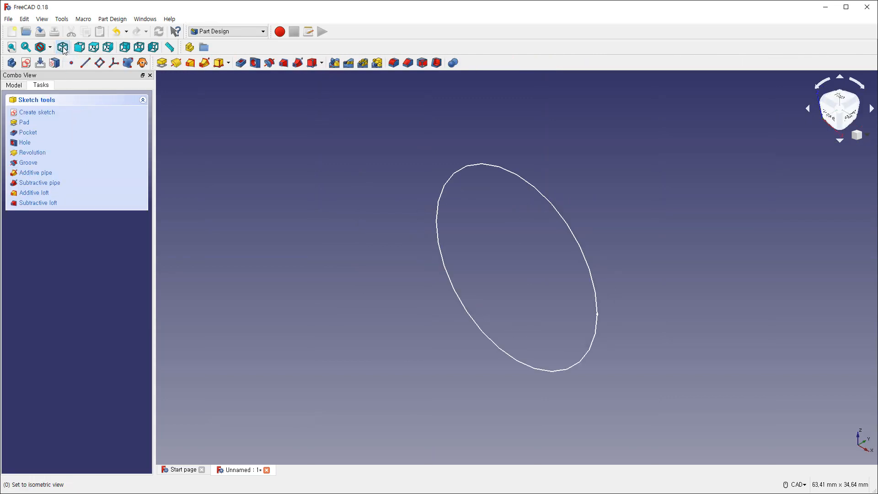
{"action": "left_click", "coordinate": [12, 48]}
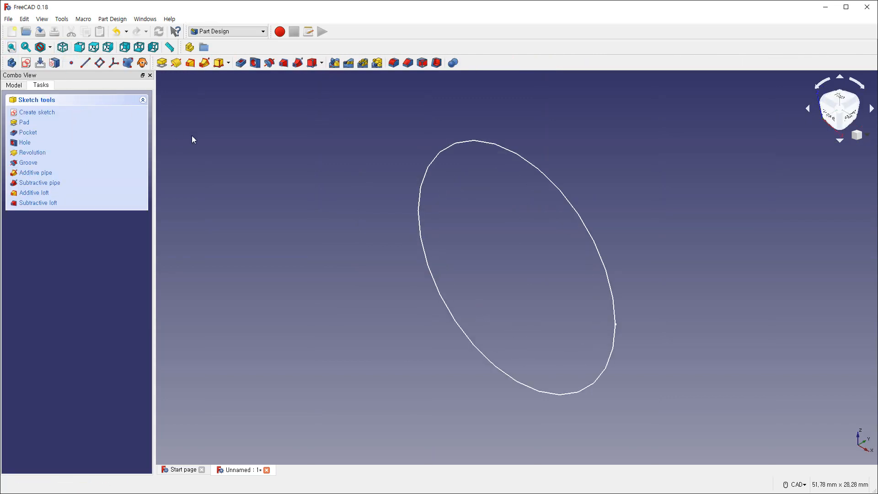
{"action": "left_click", "coordinate": [162, 64]}
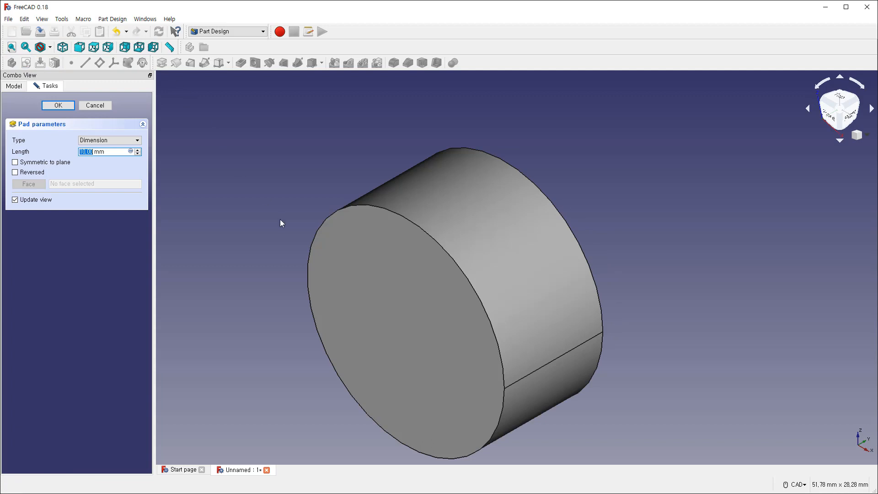
{"action": "left_click", "coordinate": [26, 175]}
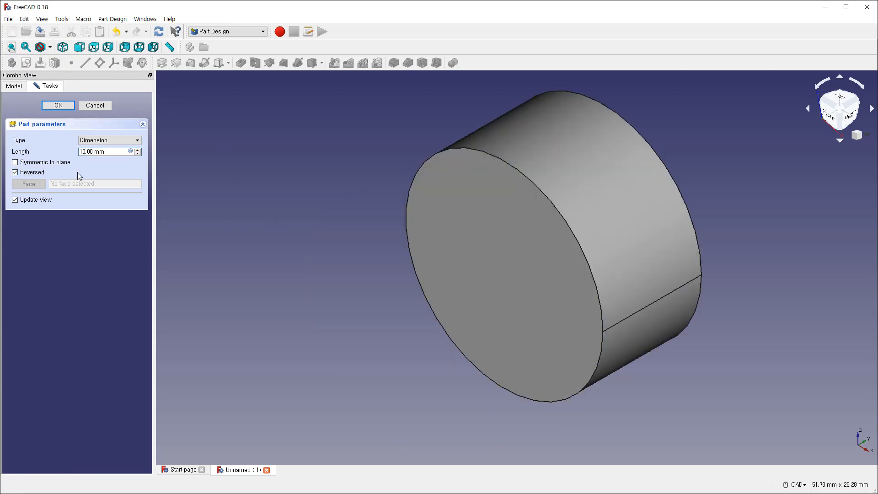
{"action": "left_click_drag", "start_coordinate": [111, 151], "coordinate": [49, 155]}
{"action": "type", "text": "60"}
{"action": "left_click", "coordinate": [58, 105]}
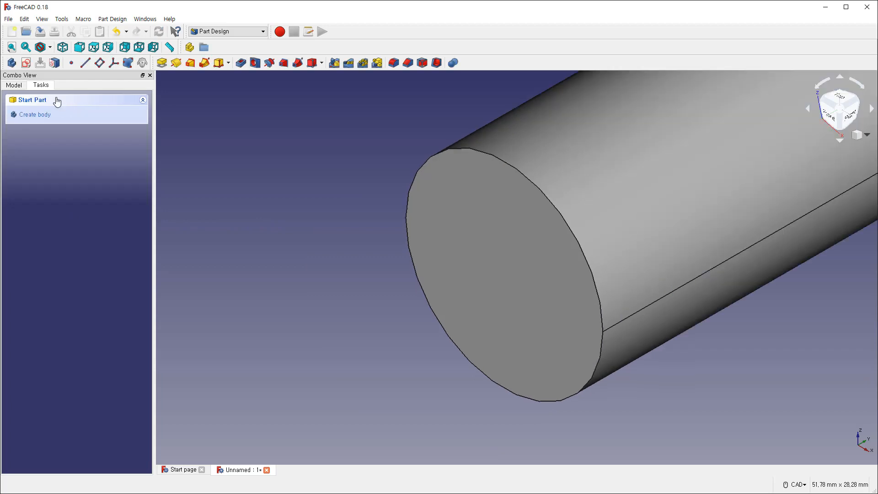
{"action": "left_click", "coordinate": [11, 47]}
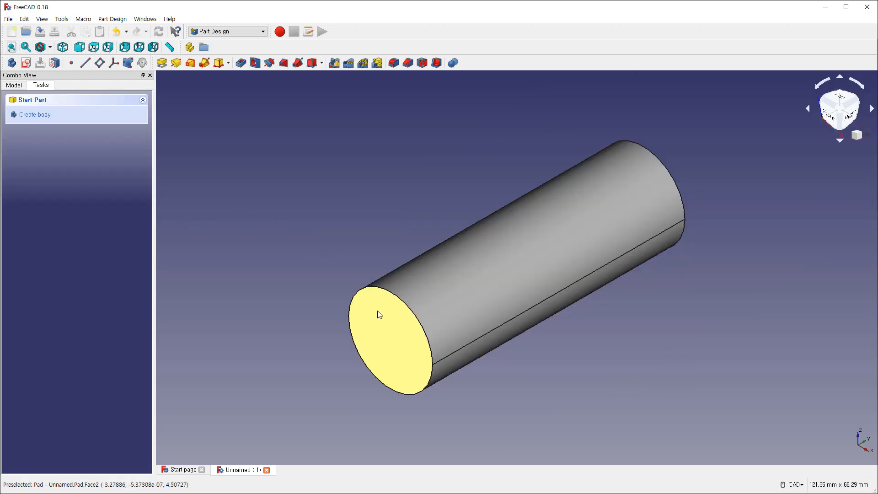
{"action": "middle_click_drag", "start_coordinate": [378, 314], "coordinate": [411, 305]}
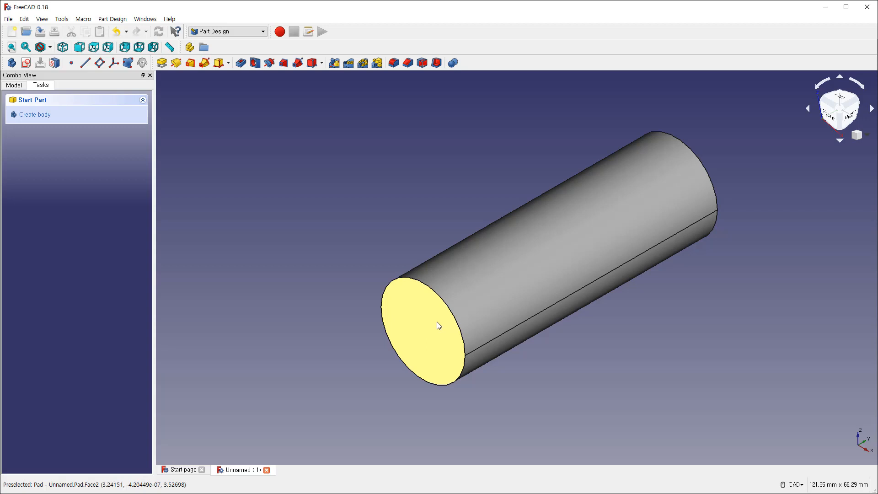
{"action": "left_click", "coordinate": [411, 332]}
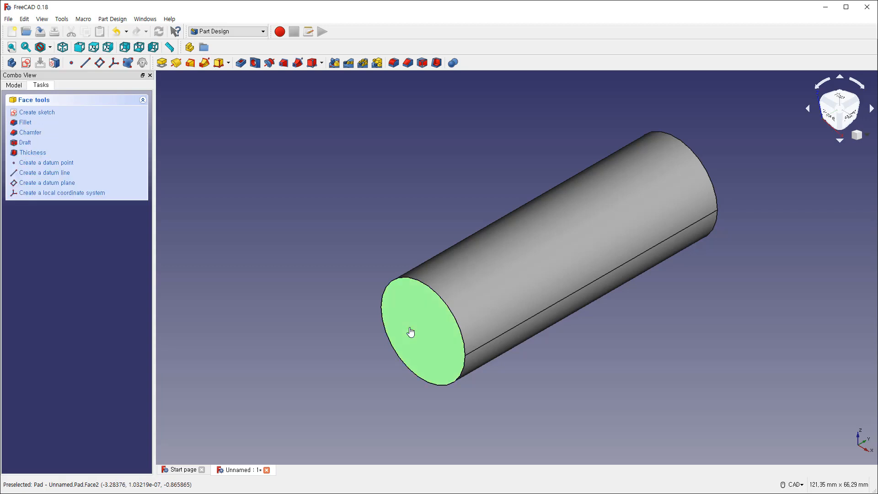
{"action": "left_click", "coordinate": [330, 255]}
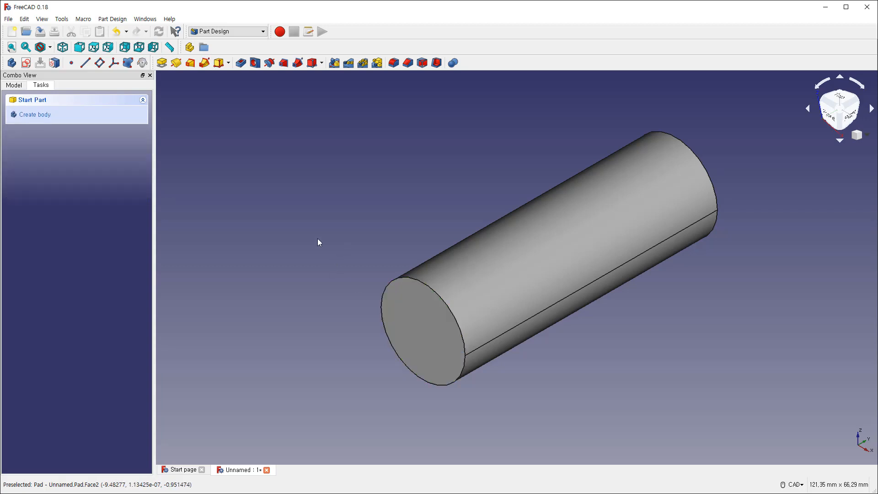
Step: Create a new sketch on the XZ plane at the cylinder's front end
{"action": "left_click", "coordinate": [27, 63]}
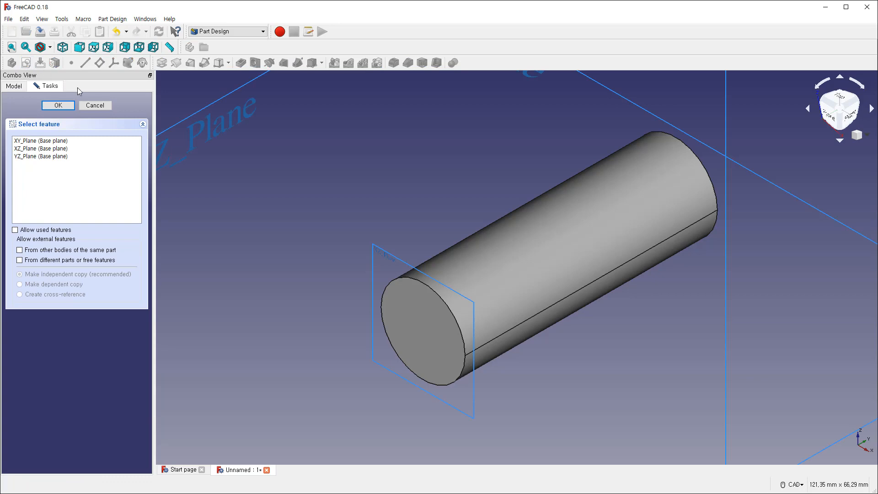
{"action": "scroll", "coordinate": [295, 206], "scroll_direction": "up", "scroll_amount": 5}
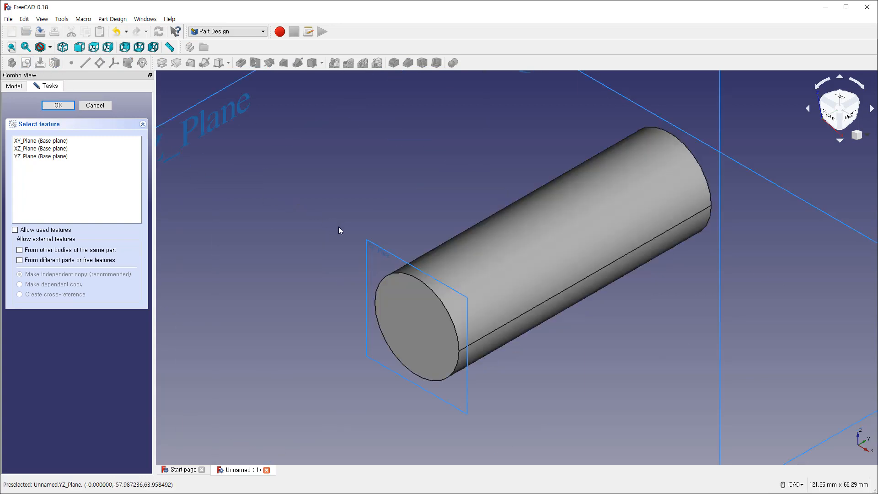
{"action": "left_click", "coordinate": [367, 252]}
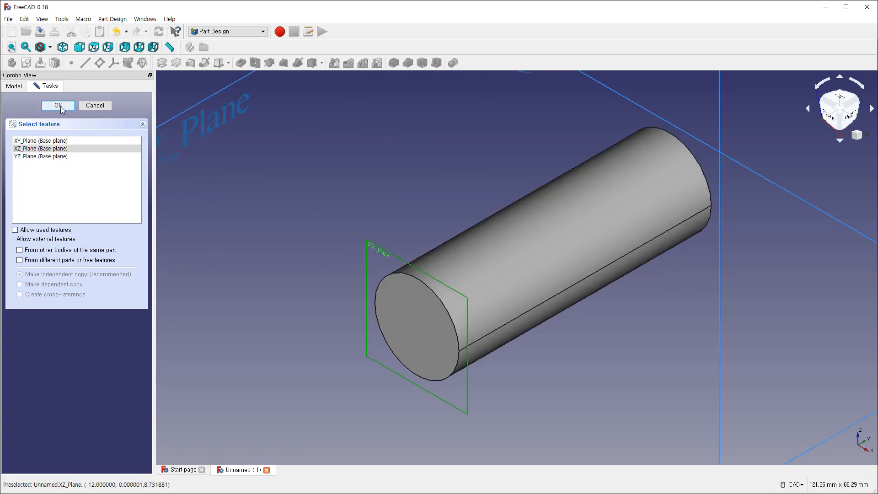
{"action": "left_click", "coordinate": [58, 106]}
{"action": "mouse_move", "coordinate": [536, 168]}
{"action": "middle_mouse_down"}
{"action": "mouse_move", "coordinate": [435, 278]}
{"action": "mouse_move", "coordinate": [446, 250]}
{"action": "mouse_move", "coordinate": [418, 253]}
{"action": "middle_mouse_up"}
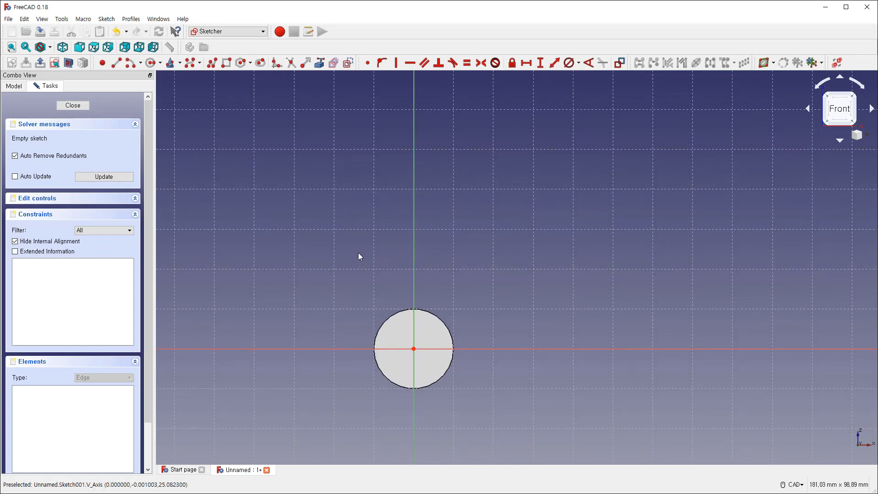
{"action": "key", "text": "ctrl+2"}
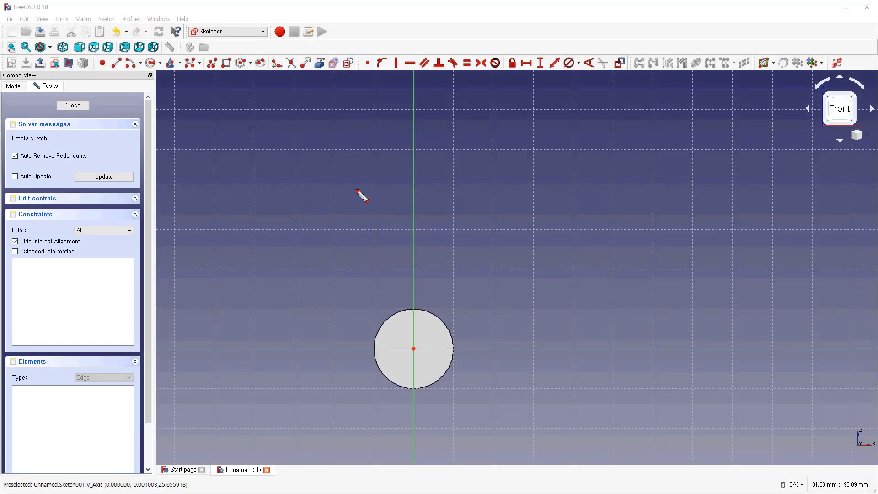
{"action": "mouse_move", "coordinate": [329, 158]}
{"action": "left_mouse_down"}
{"action": "mouse_move", "coordinate": [380, 219]}
{"action": "mouse_move", "coordinate": [490, 152]}
{"action": "mouse_move", "coordinate": [389, 200]}
{"action": "mouse_move", "coordinate": [365, 157]}
{"action": "left_mouse_up"}
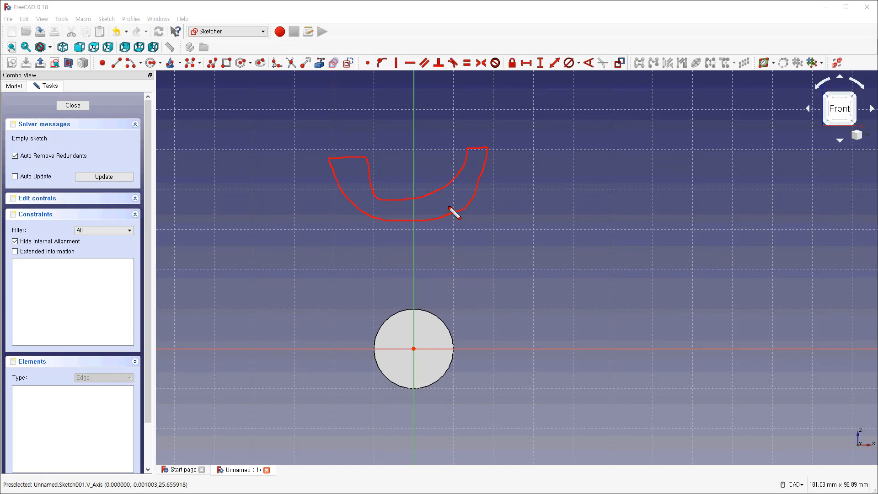
{"action": "mouse_move", "coordinate": [446, 150]}
{"action": "left_mouse_down"}
{"action": "mouse_move", "coordinate": [435, 181]}
{"action": "mouse_move", "coordinate": [361, 247]}
{"action": "left_mouse_up"}
{"action": "left_click_drag", "start_coordinate": [378, 159], "coordinate": [441, 223]}
{"action": "mouse_move", "coordinate": [376, 230]}
{"action": "left_mouse_down"}
{"action": "mouse_move", "coordinate": [384, 334]}
{"action": "mouse_move", "coordinate": [451, 329]}
{"action": "mouse_move", "coordinate": [453, 242]}
{"action": "mouse_move", "coordinate": [379, 234]}
{"action": "left_mouse_up"}
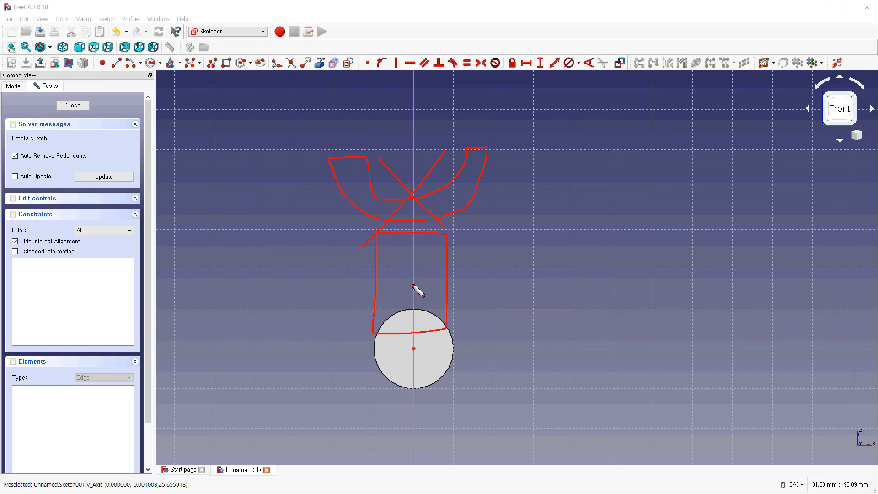
{"action": "key", "text": "Escape"}
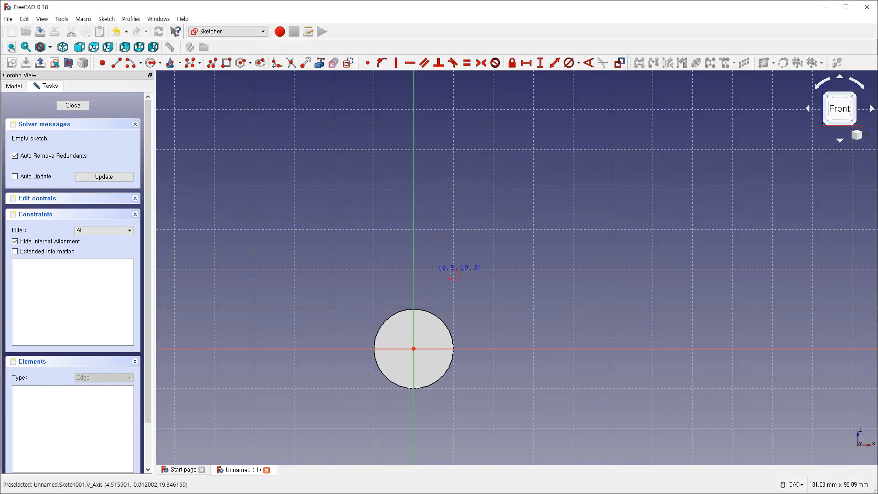
Step: Draw two upward-opening arcs above the cylinder's centre, a larger one centred on the vertical axis and a smaller one inside it
{"action": "left_click", "coordinate": [414, 248]}
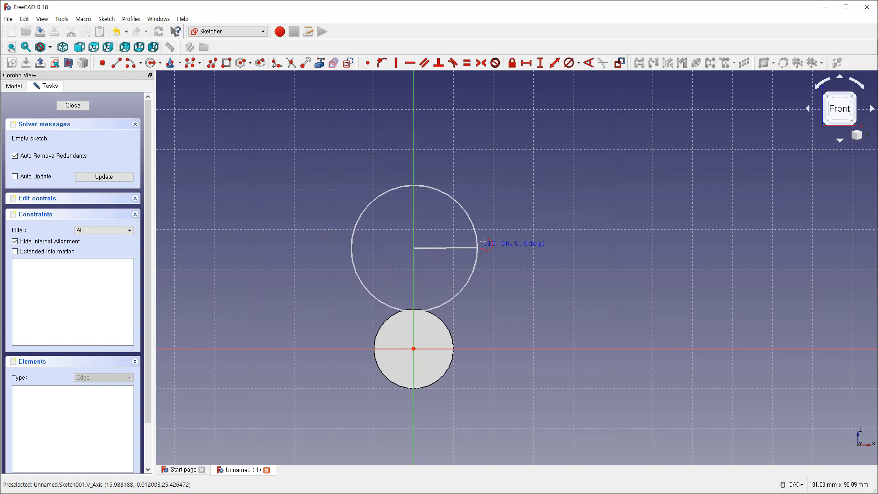
{"action": "left_click", "coordinate": [487, 226]}
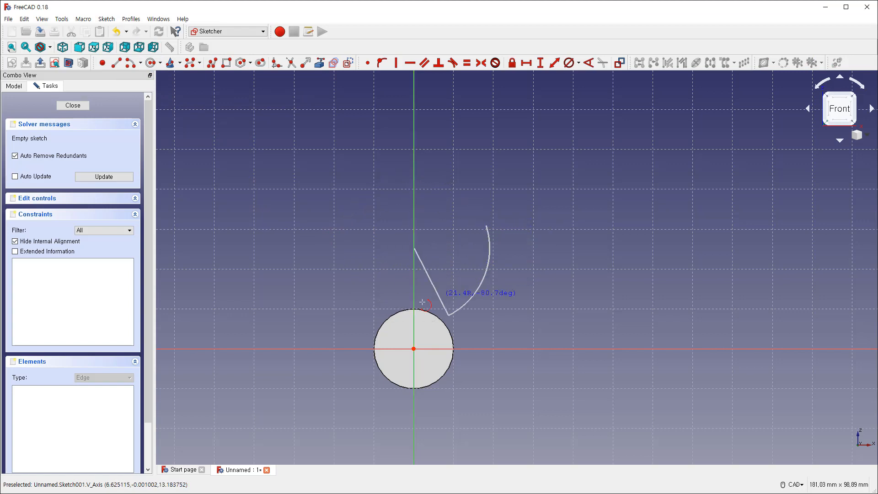
{"action": "left_click", "coordinate": [337, 247]}
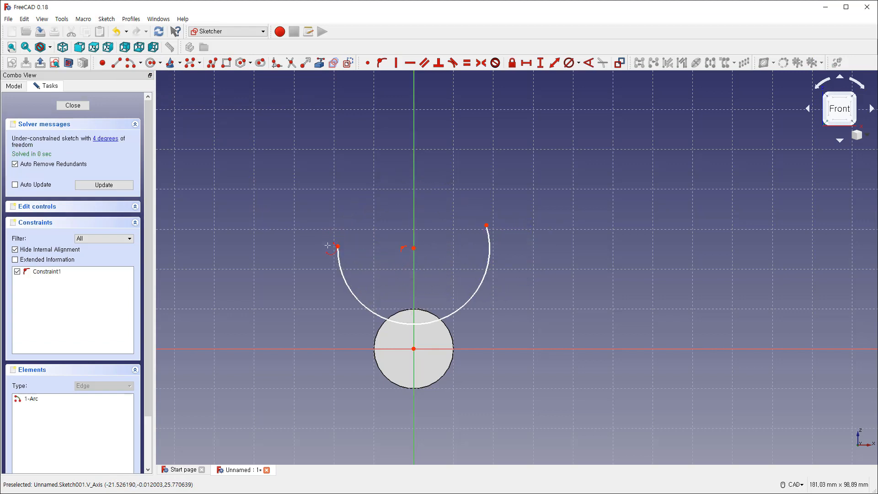
{"action": "left_click", "coordinate": [426, 236]}
{"action": "left_click", "coordinate": [368, 247]}
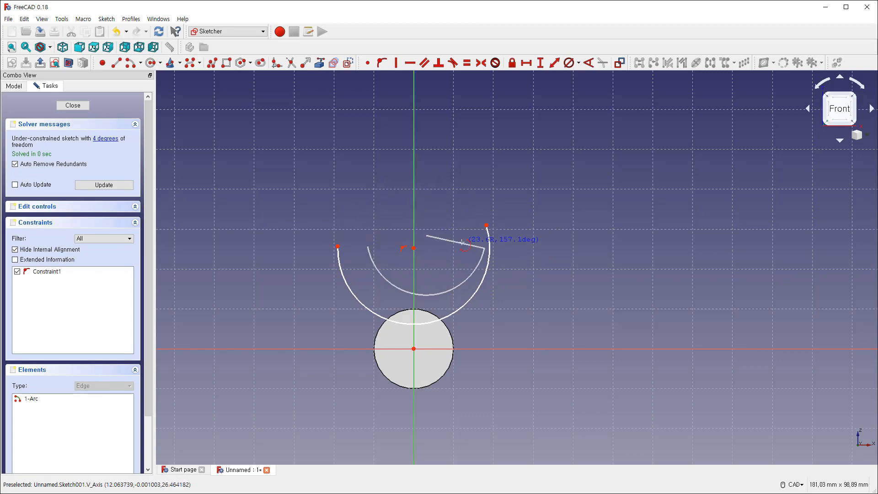
{"action": "left_click", "coordinate": [485, 247]}
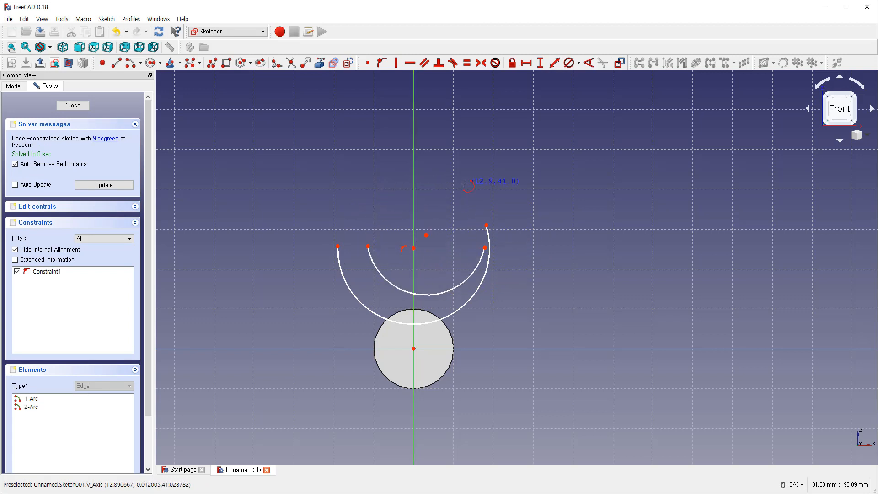
Step: Make the centre points of the two arcs coincident on the vertical axis
{"action": "left_click", "coordinate": [368, 63]}
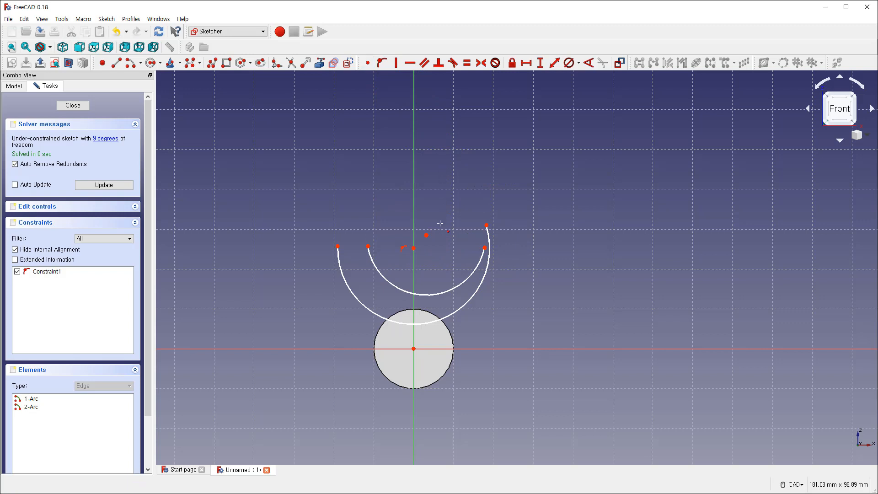
{"action": "left_click", "coordinate": [414, 247]}
{"action": "left_click", "coordinate": [413, 241]}
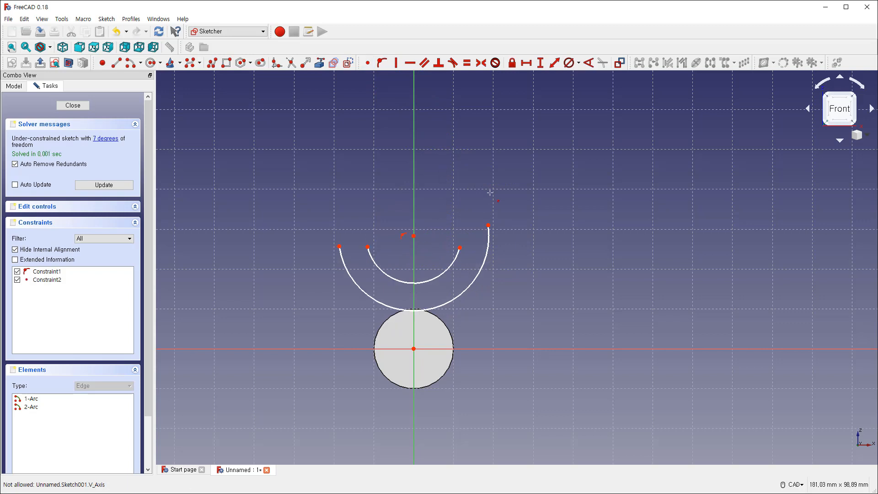
Step: Close the U-shaped profile with a straight line between the arcs' endpoints on each side, keeping the left one horizontal
{"action": "left_click", "coordinate": [460, 247]}
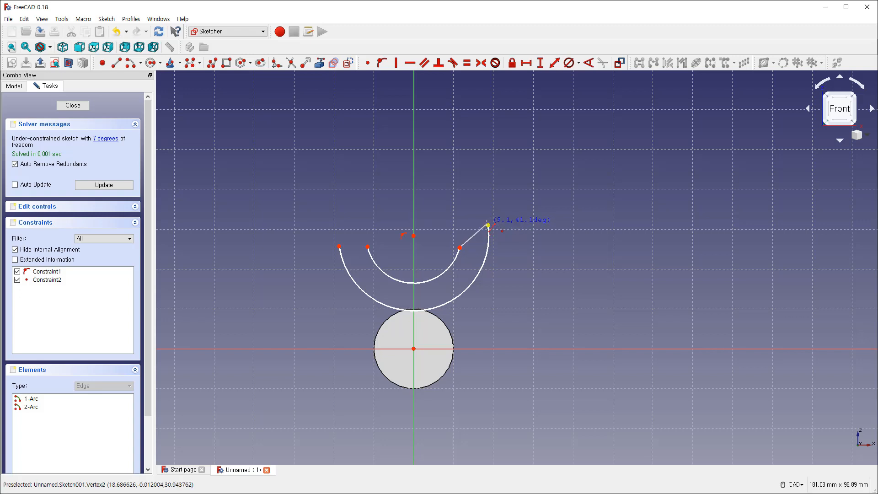
{"action": "left_click", "coordinate": [488, 225]}
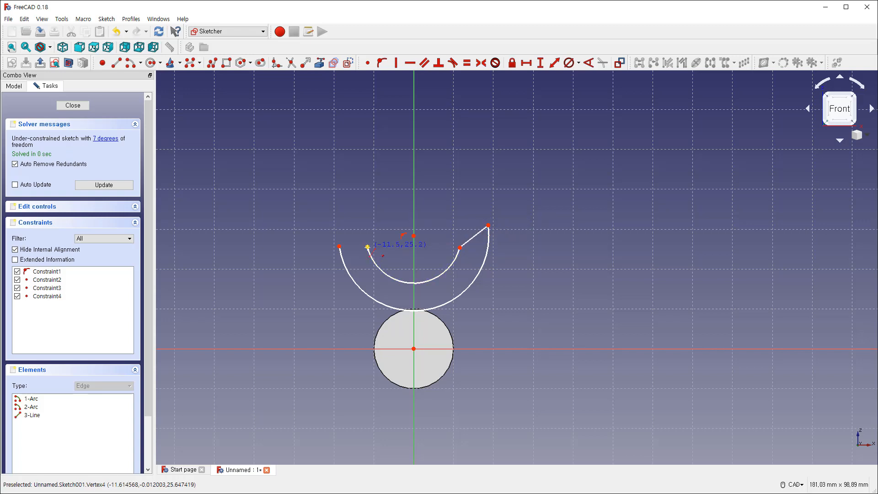
{"action": "left_click", "coordinate": [368, 247]}
{"action": "left_click", "coordinate": [339, 247]}
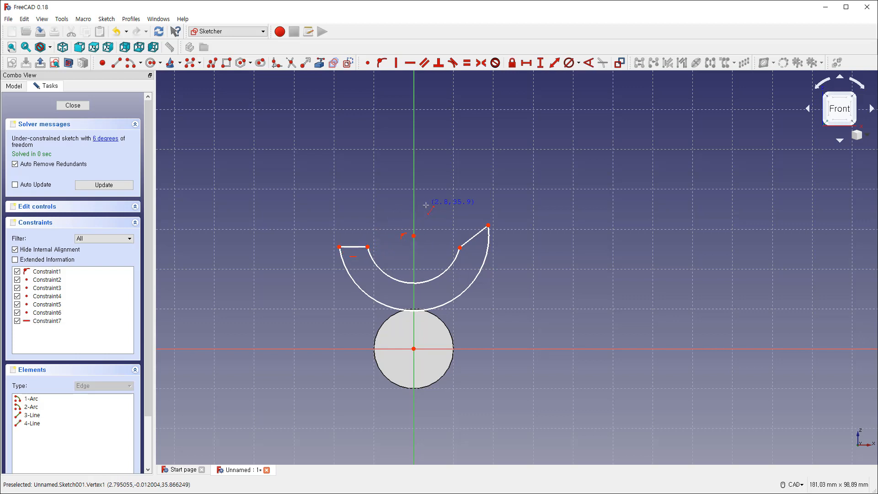
Step: Make the profile's right closing line horizontal and align the inner arc's endpoints horizontally with the arcs' shared centre
{"action": "left_click", "coordinate": [411, 62]}
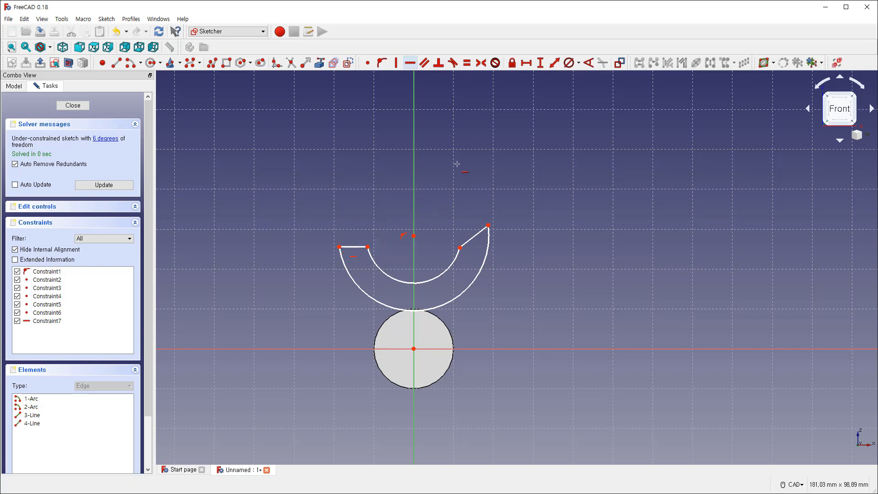
{"action": "left_click", "coordinate": [468, 239]}
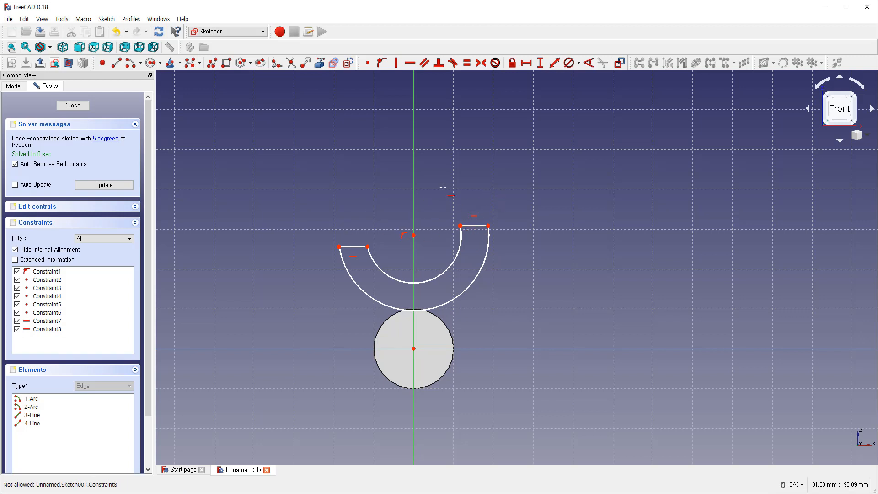
{"action": "left_click", "coordinate": [411, 65]}
{"action": "left_click", "coordinate": [460, 225]}
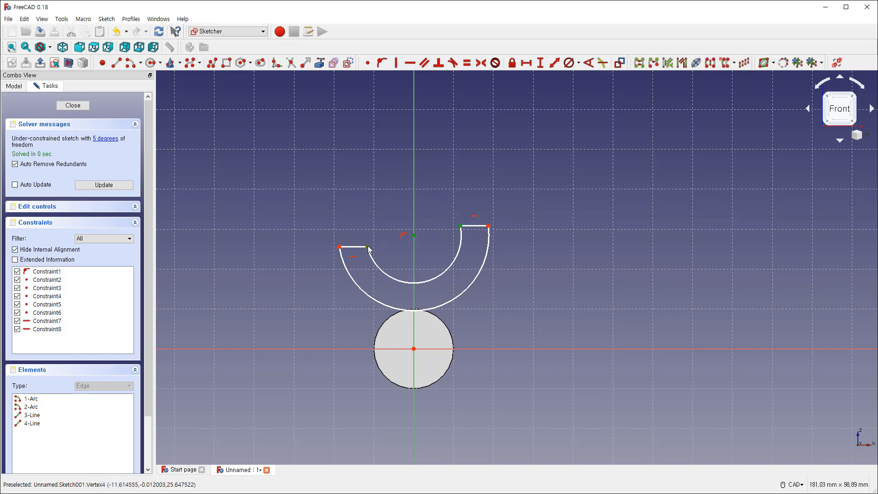
{"action": "left_click", "coordinate": [411, 63]}
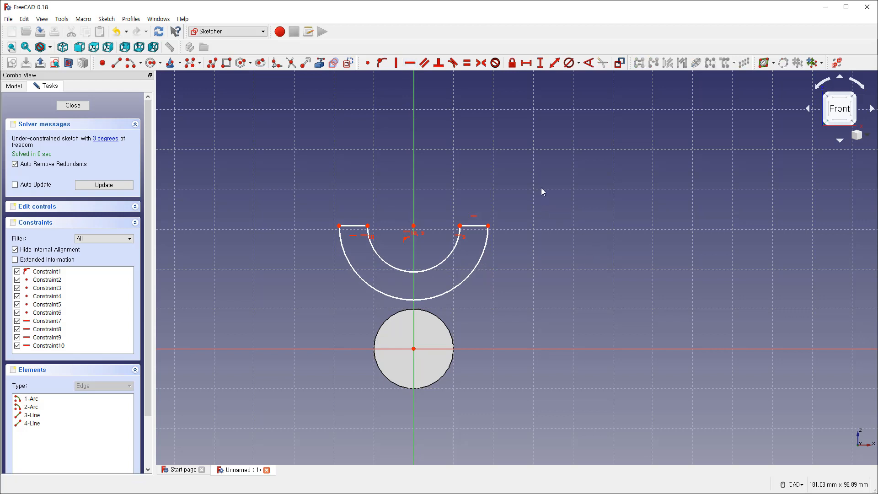
Step: Constrain the horizontal distance between the outer arc's two endpoints to 40 mm
{"action": "left_click", "coordinate": [526, 63]}
{"action": "left_click", "coordinate": [488, 225]}
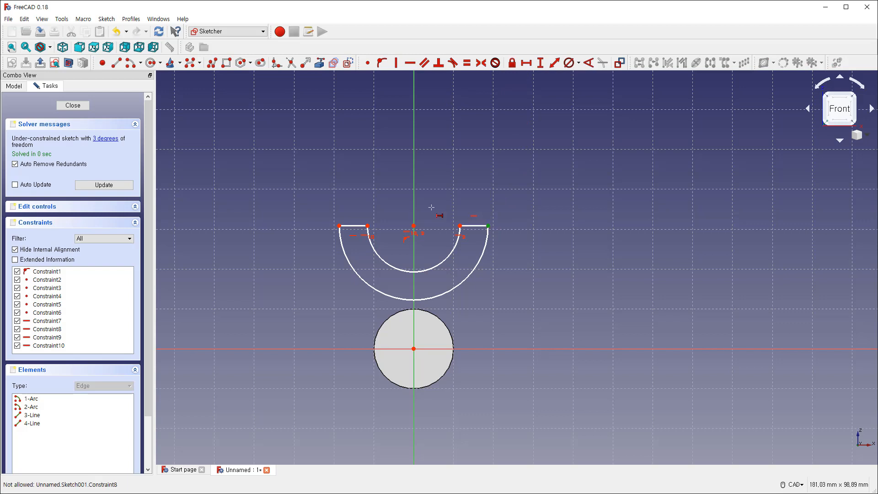
{"action": "left_click", "coordinate": [339, 226]}
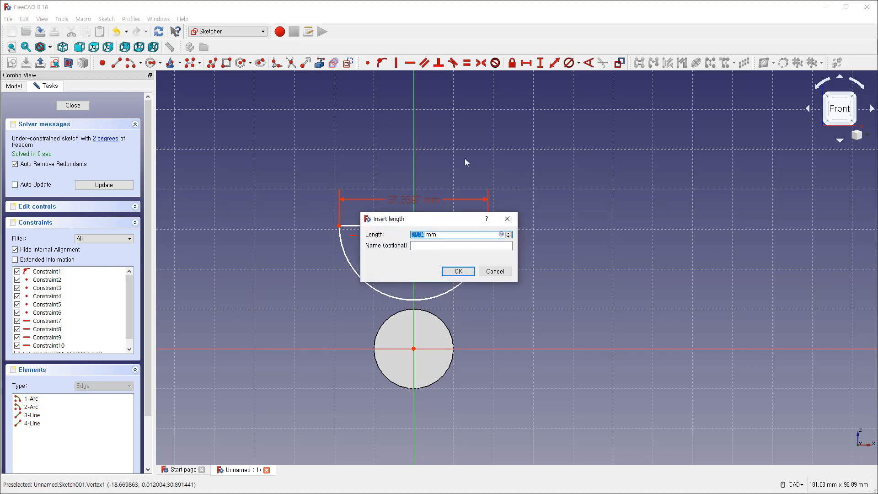
{"action": "type", "text": "40"}
{"action": "key", "text": "Return"}
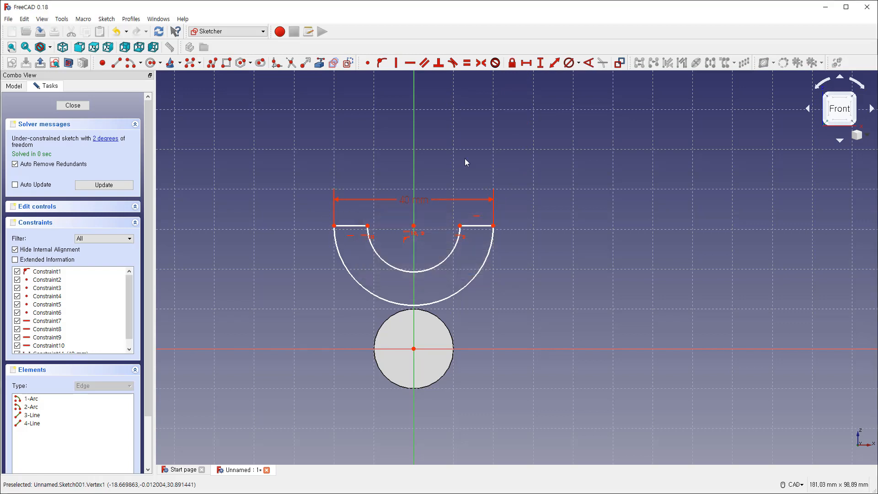
Step: Constrain the horizontal distance between the inner arc's endpoints to 27.5 mm and move both width dimensions higher above the profile
{"action": "left_click", "coordinate": [460, 225]}
{"action": "left_click", "coordinate": [368, 226]}
{"action": "type", "text": "27"}
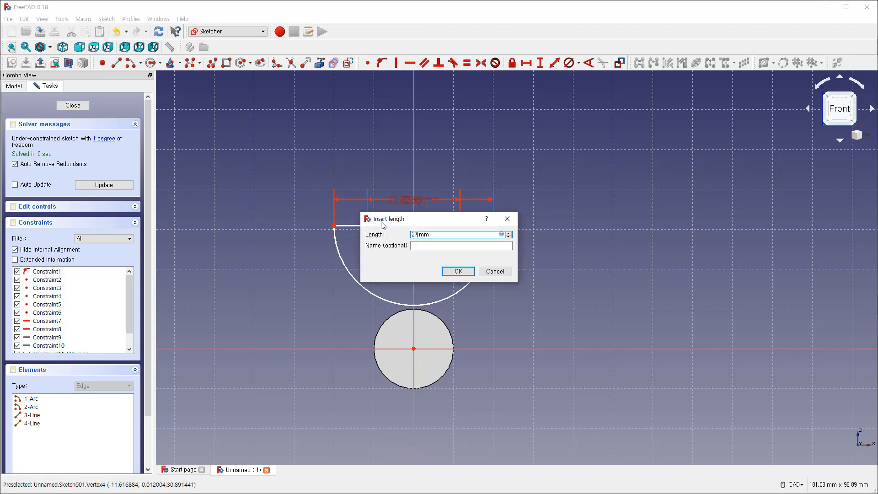
{"action": "type", "text": "7.5"}
{"action": "key", "text": "Return"}
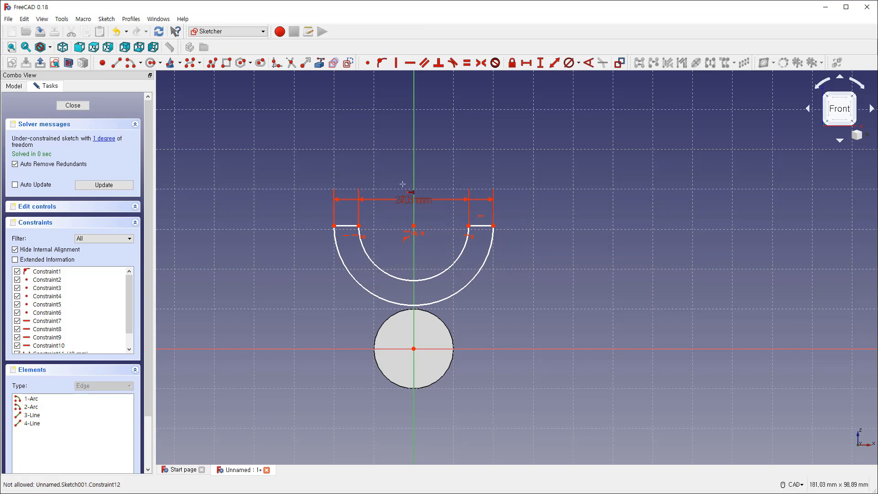
{"action": "left_click_drag", "start_coordinate": [405, 199], "coordinate": [402, 165]}
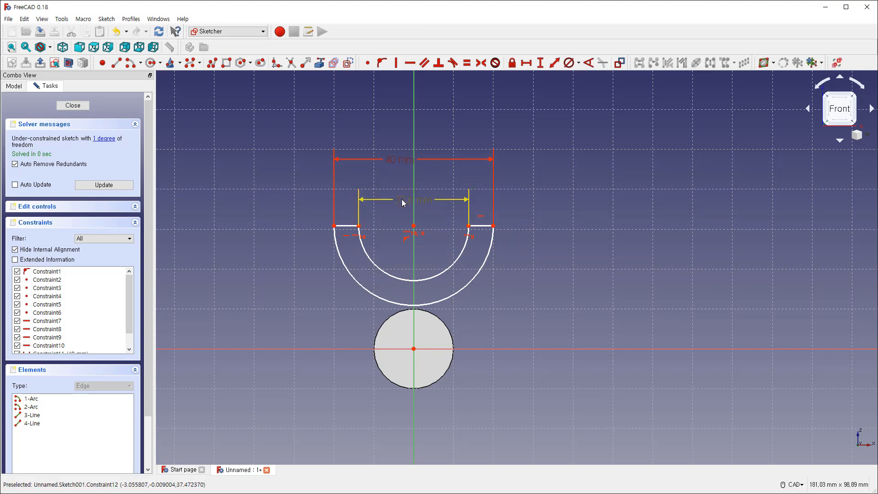
{"action": "left_click_drag", "start_coordinate": [401, 200], "coordinate": [402, 187]}
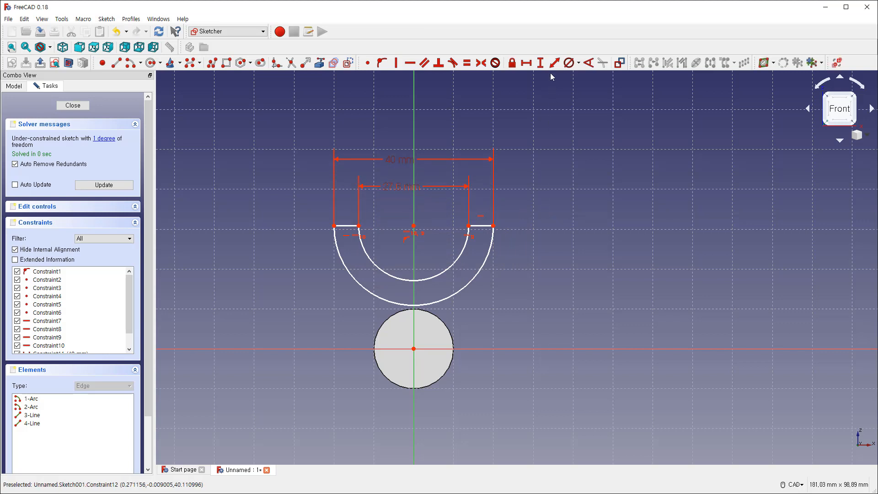
Step: Constrain the arcs' centre to a vertical distance of 40 mm from the origin and close the sketch
{"action": "left_click", "coordinate": [540, 63]}
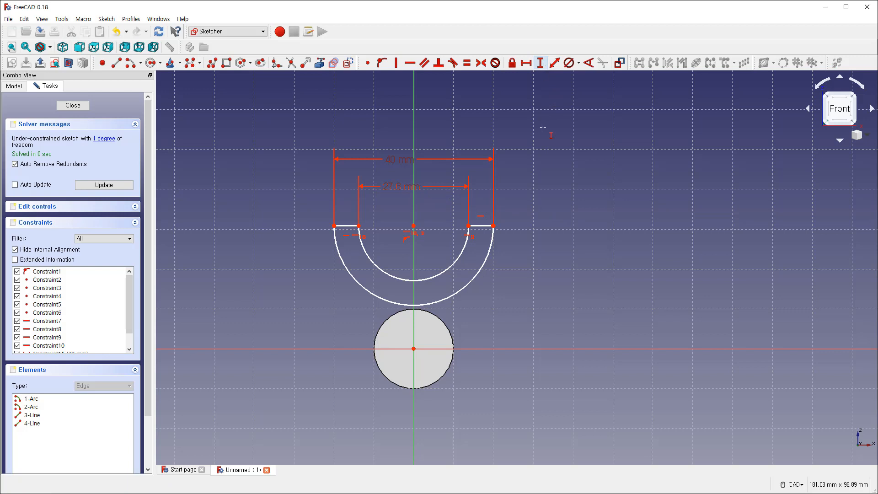
{"action": "left_click", "coordinate": [414, 226]}
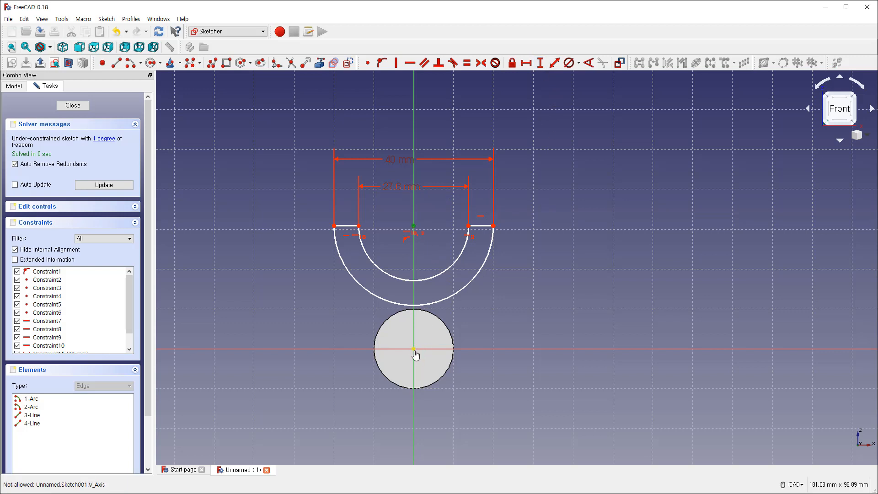
{"action": "left_click", "coordinate": [414, 350]}
{"action": "type", "text": "40"}
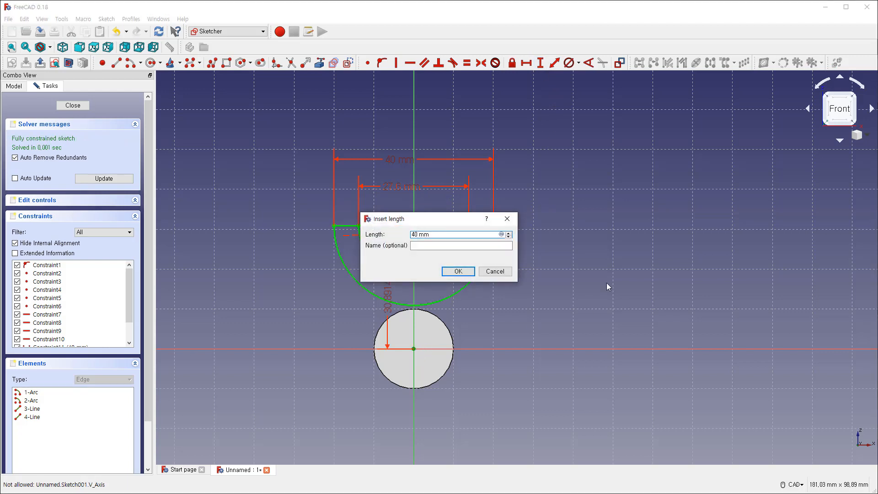
{"action": "left_click", "coordinate": [469, 274]}
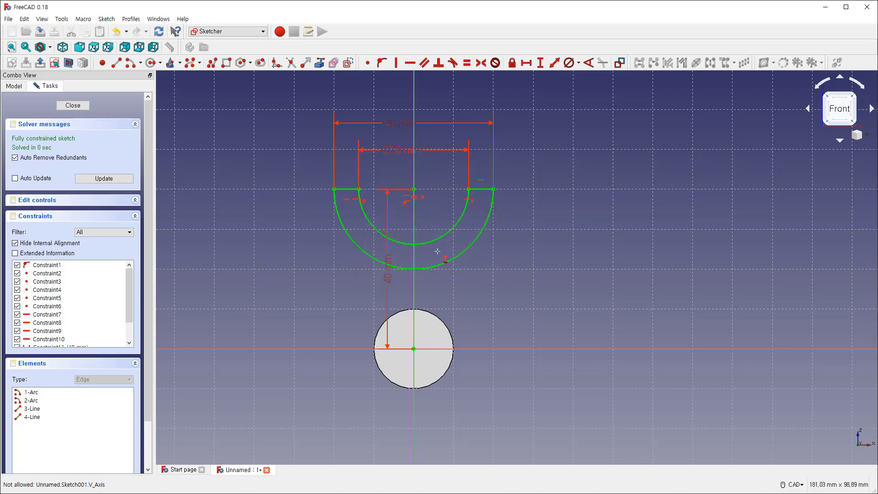
{"action": "left_click", "coordinate": [72, 105]}
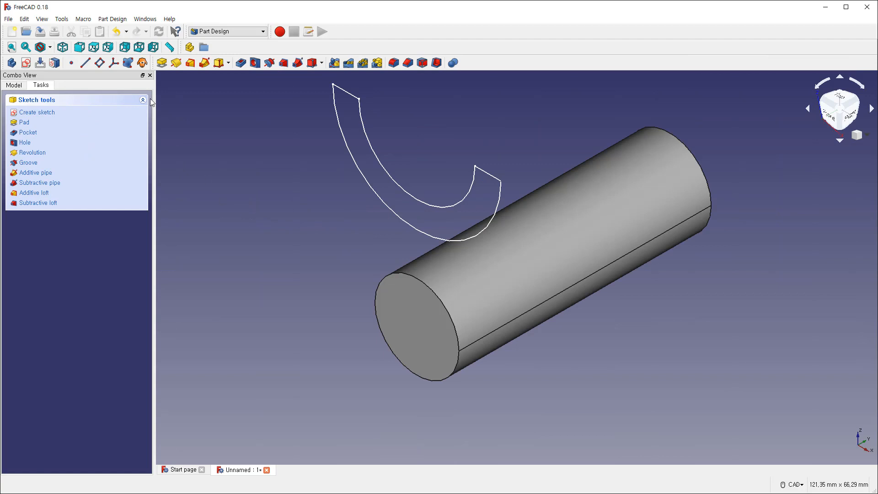
{"action": "left_click", "coordinate": [161, 63]}
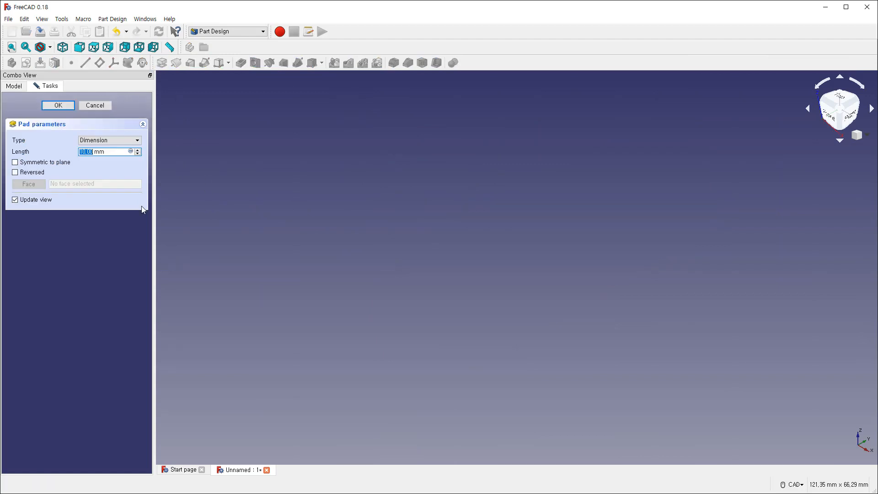
{"action": "left_click", "coordinate": [27, 174]}
{"action": "left_click", "coordinate": [26, 174]}
{"action": "left_click", "coordinate": [101, 104]}
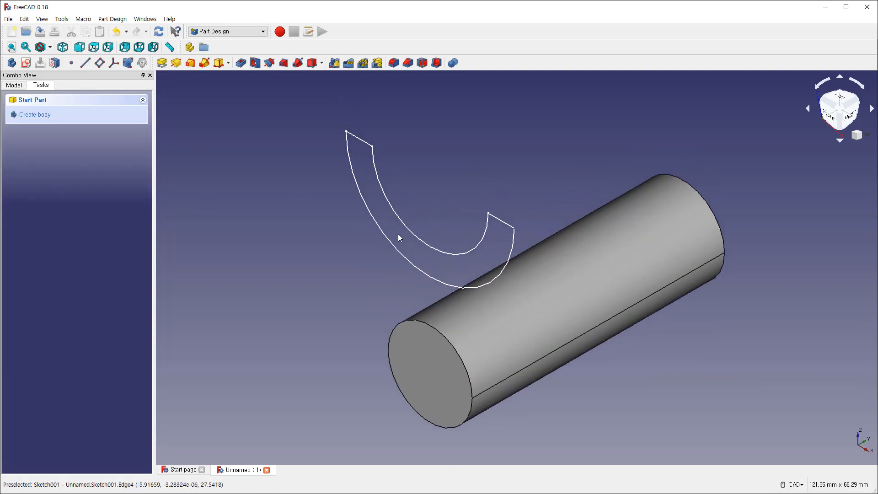
Step: Create another sketch on the XZ plane and link the cylinder's circular front edge as external geometry
{"action": "left_click", "coordinate": [26, 63]}
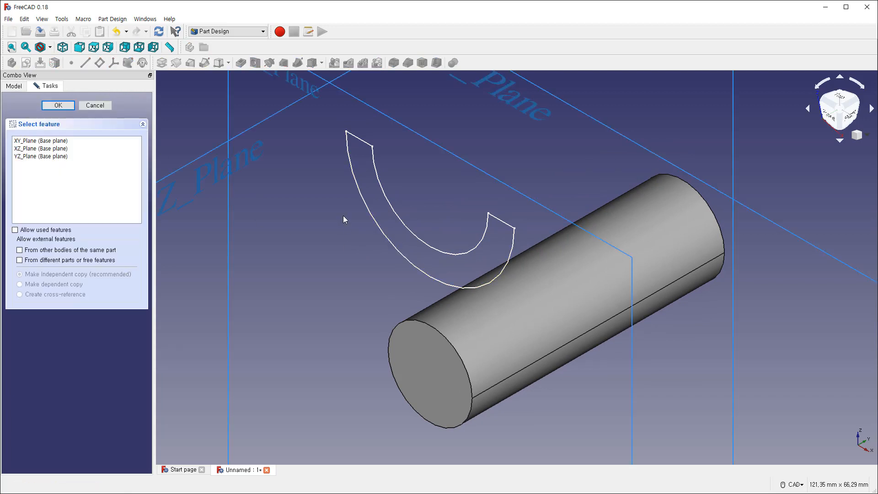
{"action": "left_click", "coordinate": [53, 150]}
{"action": "left_click", "coordinate": [59, 106]}
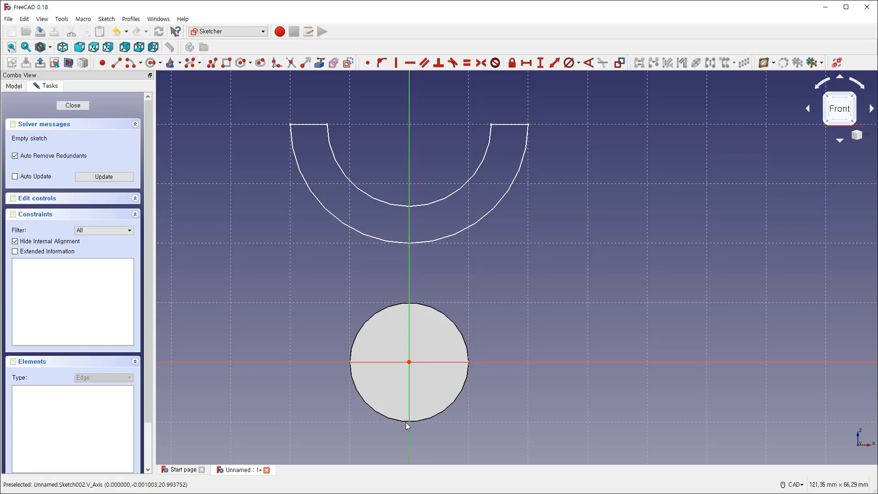
{"action": "left_click", "coordinate": [320, 64]}
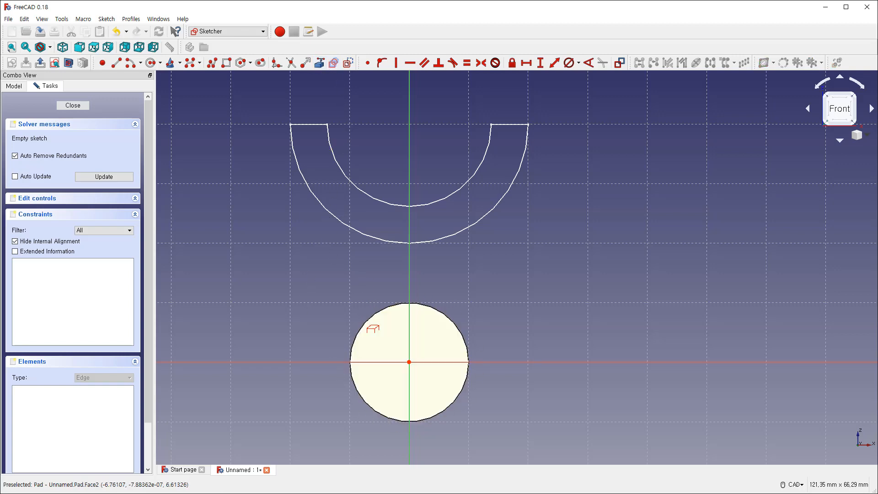
{"action": "left_click", "coordinate": [368, 320]}
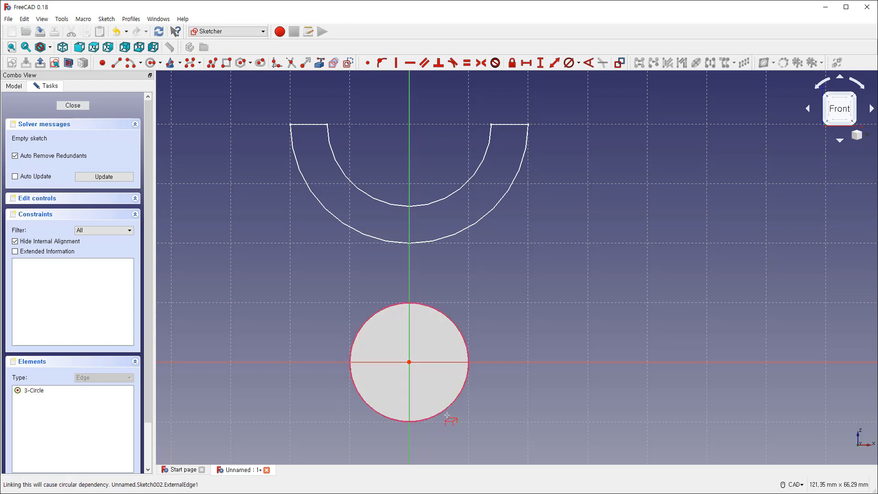
Step: Draw a rectangle about 14 mm wide from the cylinder's circle up into the U profile, with both lower corners on the circle
{"action": "left_click", "coordinate": [227, 64]}
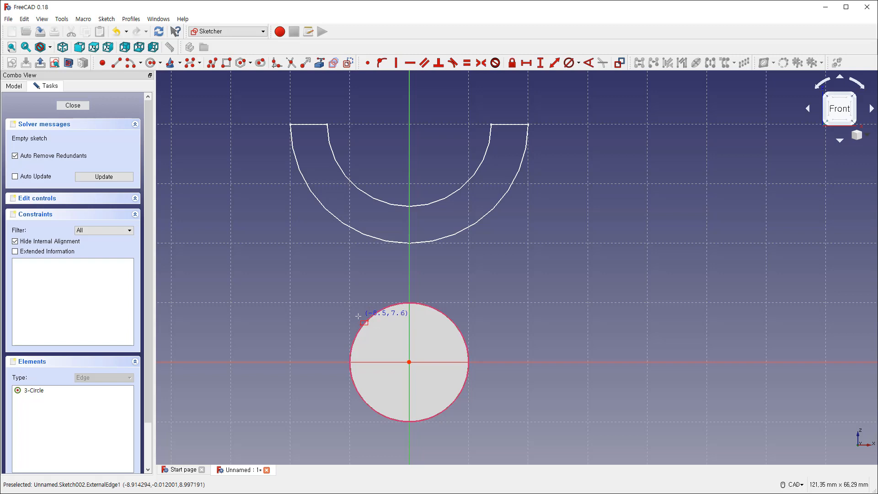
{"action": "left_click", "coordinate": [361, 324]}
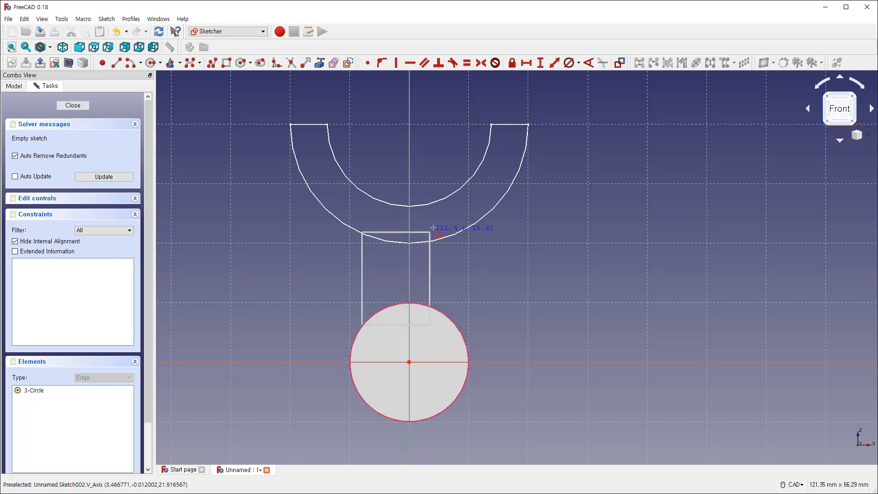
{"action": "left_click", "coordinate": [446, 220]}
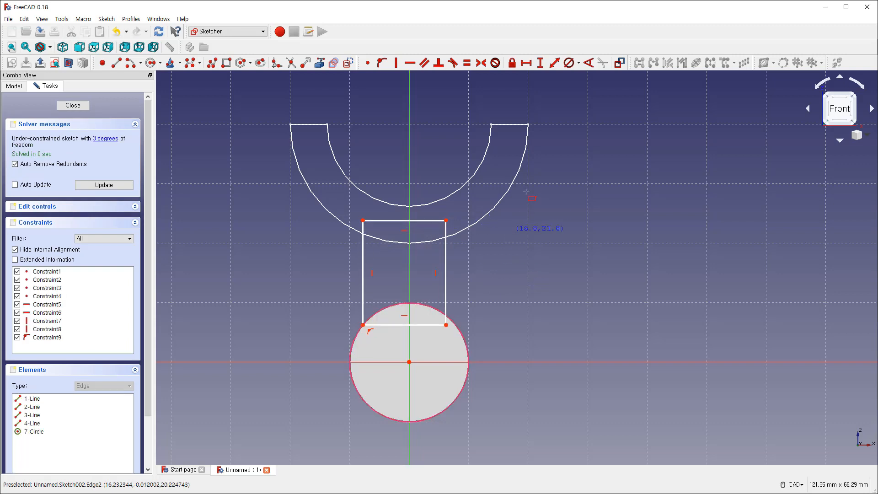
{"action": "left_click", "coordinate": [381, 63]}
{"action": "left_click", "coordinate": [446, 325]}
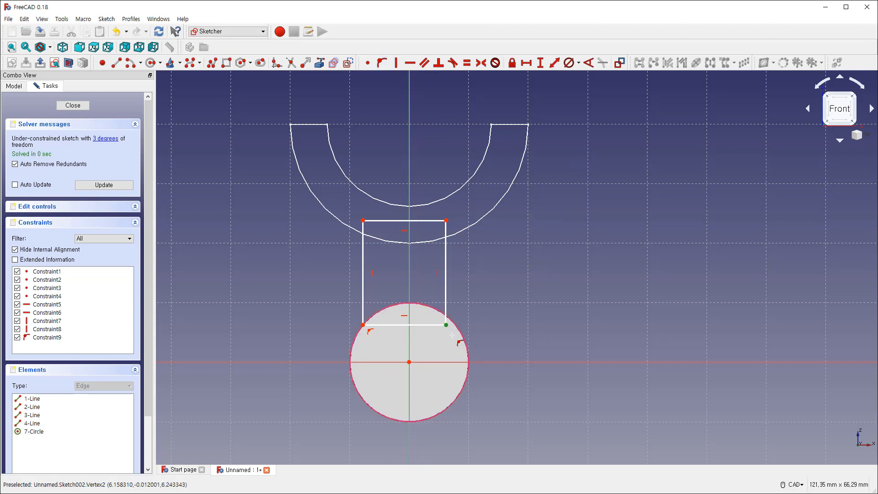
{"action": "left_click", "coordinate": [464, 340]}
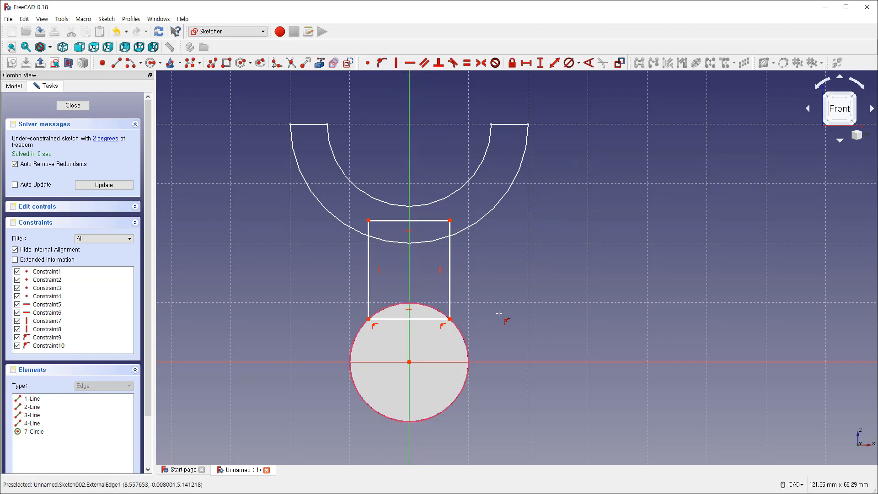
Step: Constrain the rectangle's width to 20 mm along its upper edge
{"action": "left_click", "coordinate": [526, 63]}
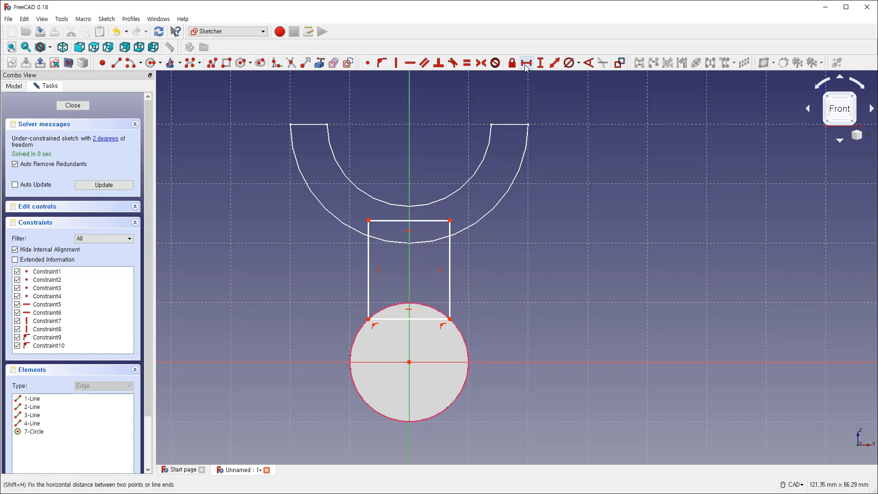
{"action": "left_click", "coordinate": [447, 221]}
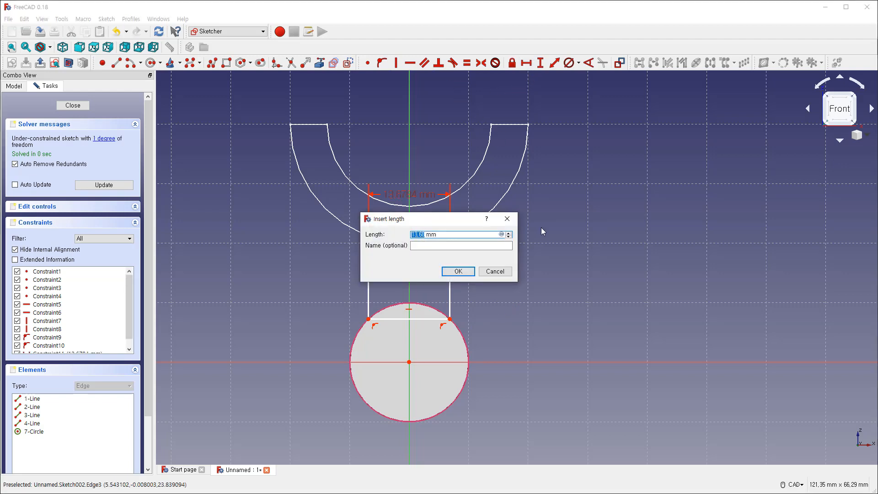
{"action": "type", "text": "20"}
{"action": "key", "text": "Return"}
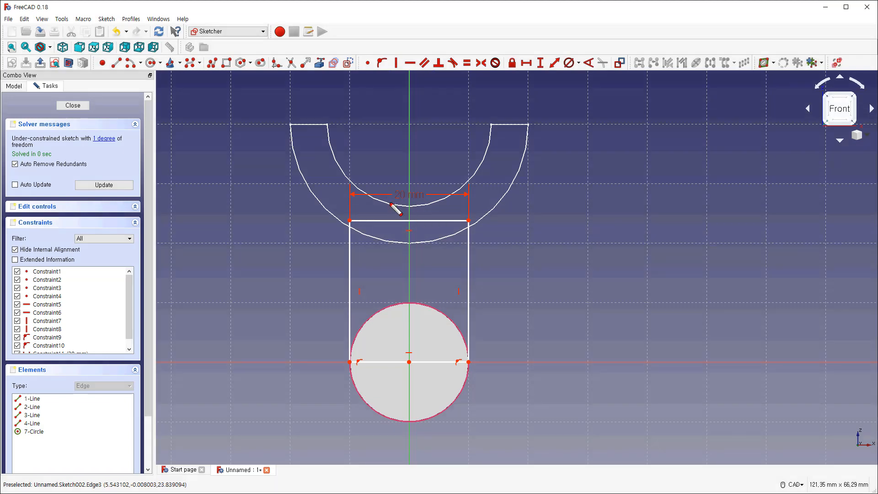
{"action": "left_click_drag", "start_coordinate": [373, 204], "coordinate": [556, 204]}
{"action": "left_click_drag", "start_coordinate": [351, 246], "coordinate": [490, 246]}
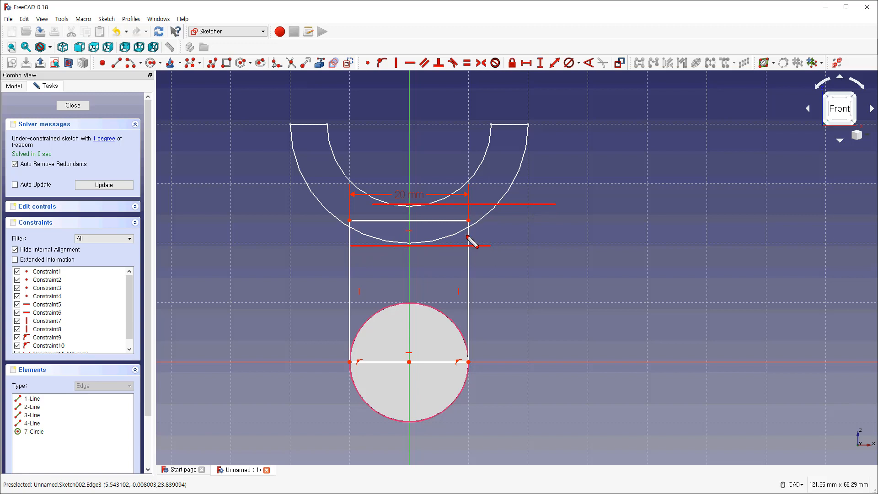
{"action": "mouse_move", "coordinate": [480, 217]}
{"action": "left_mouse_down"}
{"action": "mouse_move", "coordinate": [432, 239]}
{"action": "mouse_move", "coordinate": [475, 239]}
{"action": "left_mouse_up"}
{"action": "left_click_drag", "start_coordinate": [398, 221], "coordinate": [426, 221]}
{"action": "left_click_drag", "start_coordinate": [366, 191], "coordinate": [446, 191]}
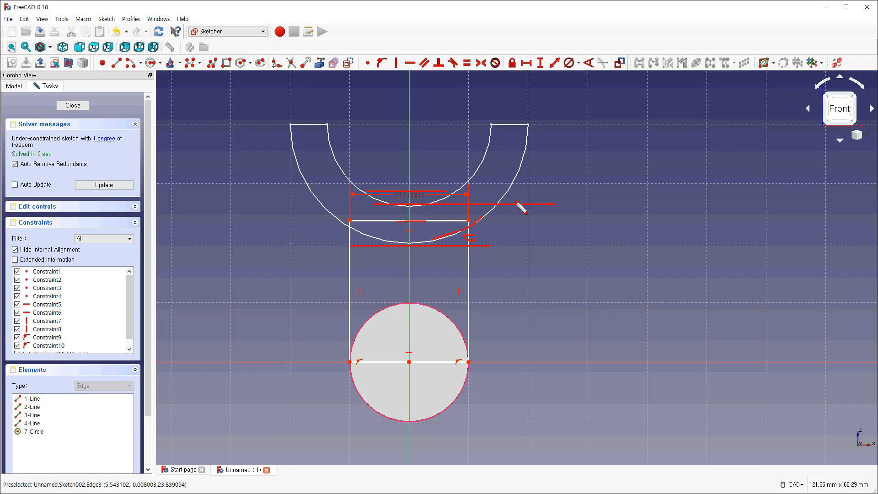
{"action": "key", "text": "Escape"}
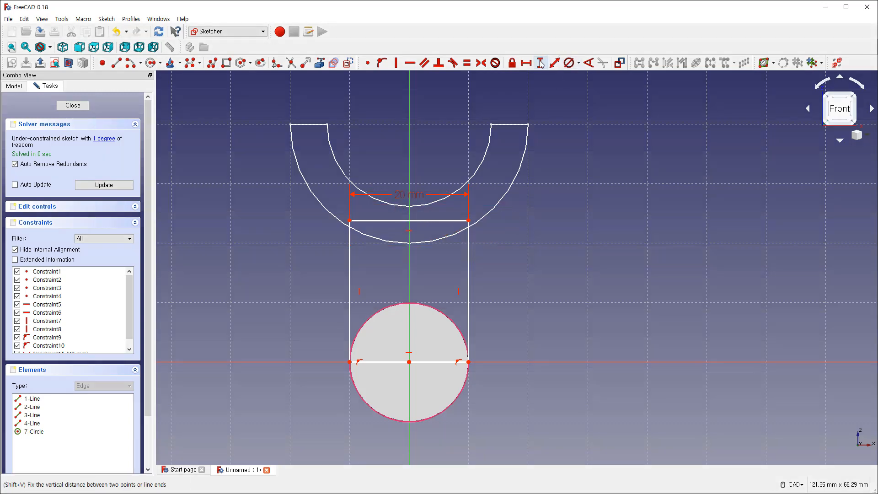
Step: Constrain the rectangle's height to 24 mm along its vertical side and close the sketch
{"action": "left_click", "coordinate": [468, 265]}
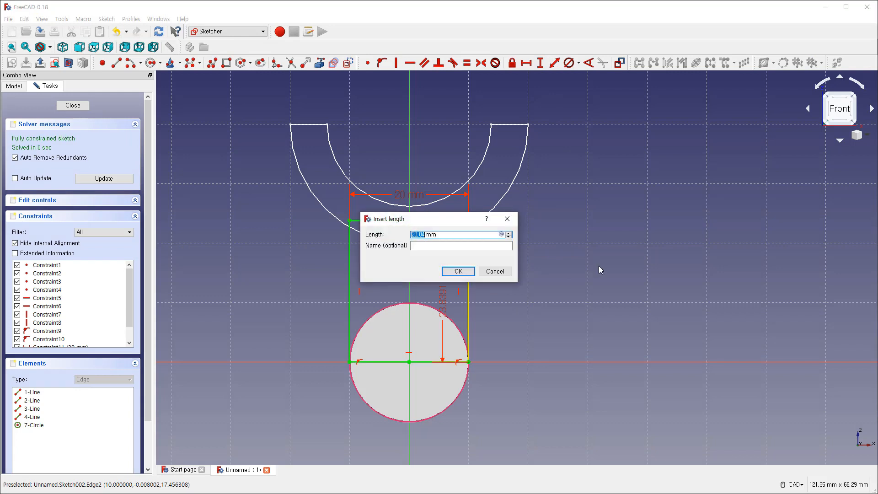
{"action": "left_click_drag", "start_coordinate": [601, 223], "coordinate": [619, 224]}
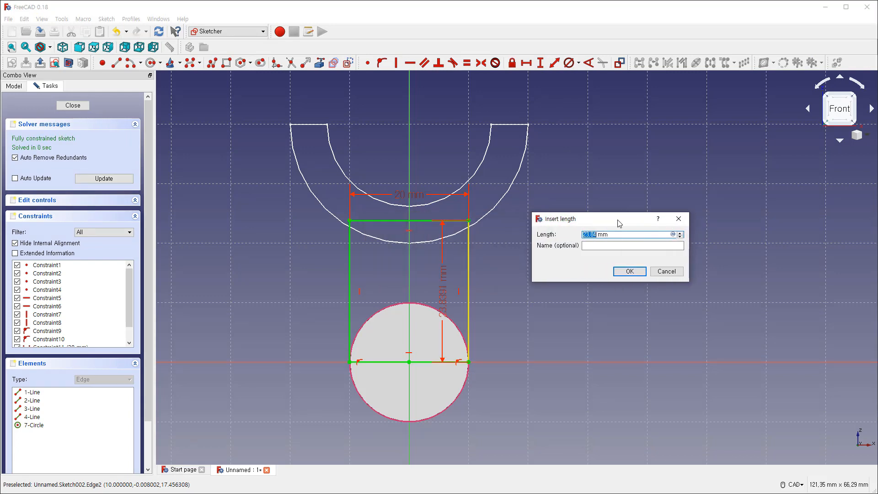
{"action": "type", "text": "24"}
{"action": "left_click", "coordinate": [632, 271]}
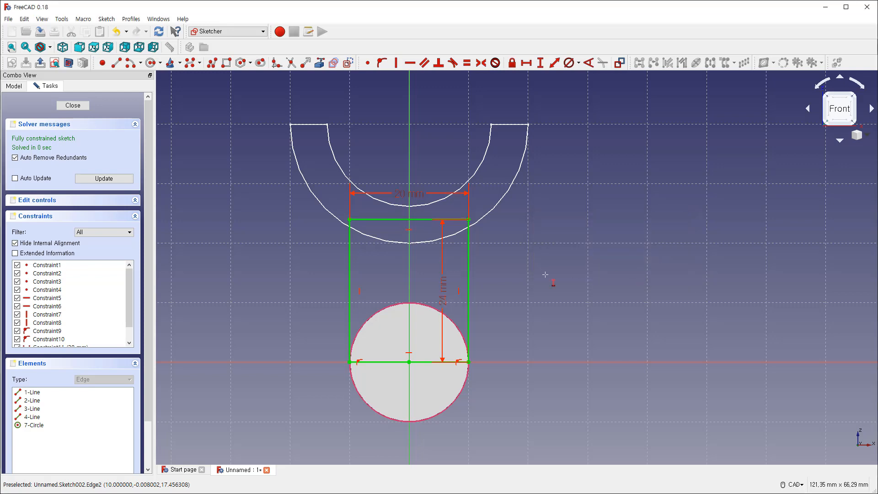
{"action": "left_click", "coordinate": [73, 105]}
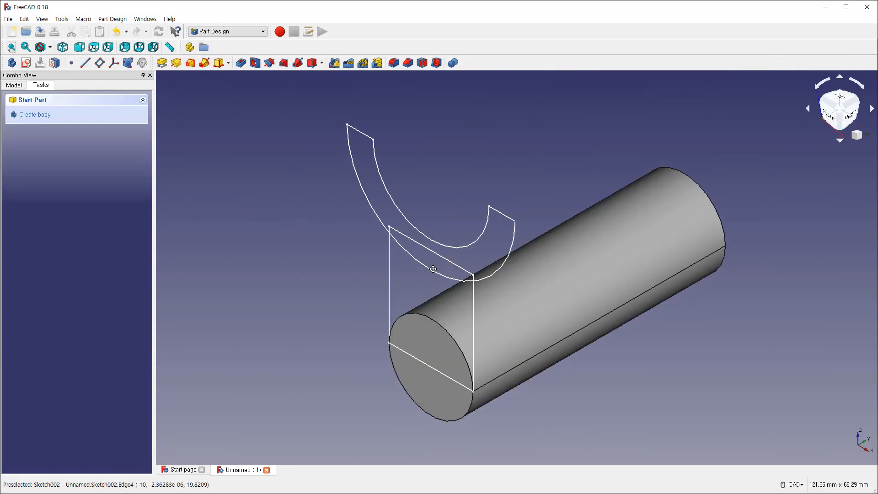
{"action": "middle_click_drag", "start_coordinate": [433, 269], "coordinate": [436, 239]}
{"action": "middle_click_drag", "start_coordinate": [466, 278], "coordinate": [384, 247]}
{"action": "middle_click_drag", "start_coordinate": [435, 193], "coordinate": [445, 280]}
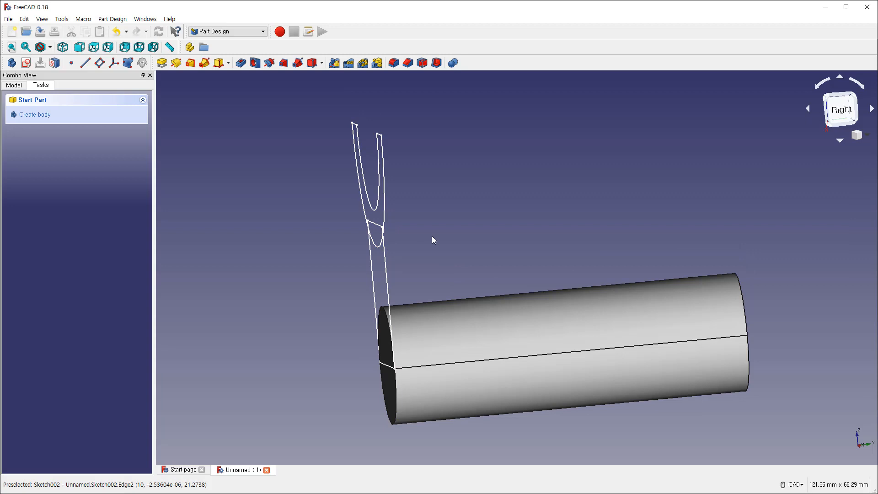
{"action": "left_click", "coordinate": [386, 198]}
{"action": "key", "text": "ctrl+2"}
{"action": "mouse_move", "coordinate": [386, 188]}
{"action": "left_mouse_down"}
{"action": "mouse_move", "coordinate": [424, 177]}
{"action": "mouse_move", "coordinate": [414, 191]}
{"action": "left_mouse_up"}
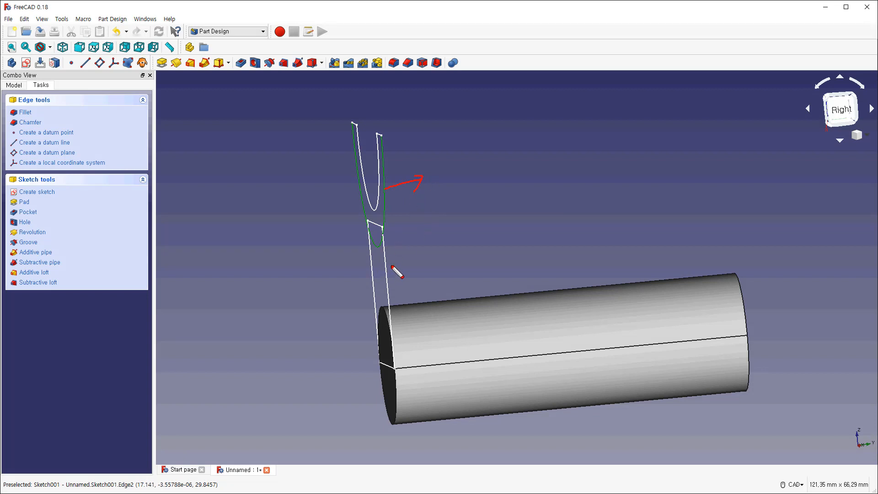
{"action": "mouse_move", "coordinate": [389, 263]}
{"action": "left_mouse_down"}
{"action": "mouse_move", "coordinate": [384, 273]}
{"action": "mouse_move", "coordinate": [440, 259]}
{"action": "mouse_move", "coordinate": [426, 275]}
{"action": "left_mouse_up"}
{"action": "key", "text": "e"}
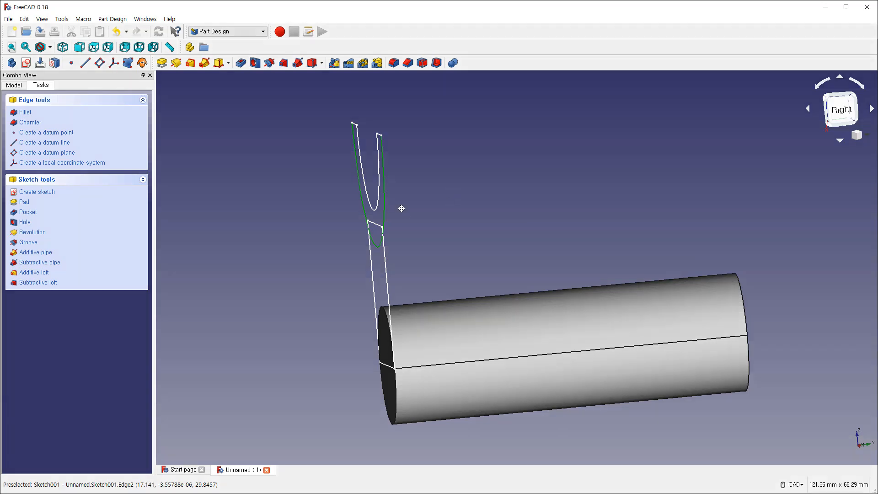
{"action": "mouse_move", "coordinate": [401, 208]}
{"action": "middle_mouse_down"}
{"action": "mouse_move", "coordinate": [437, 212]}
{"action": "mouse_move", "coordinate": [392, 197]}
{"action": "mouse_move", "coordinate": [430, 209]}
{"action": "middle_mouse_up"}
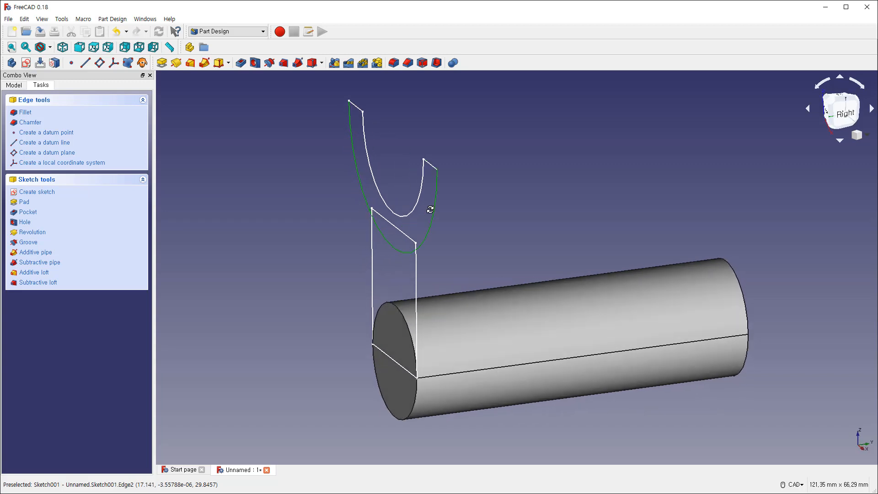
{"action": "left_click", "coordinate": [485, 192]}
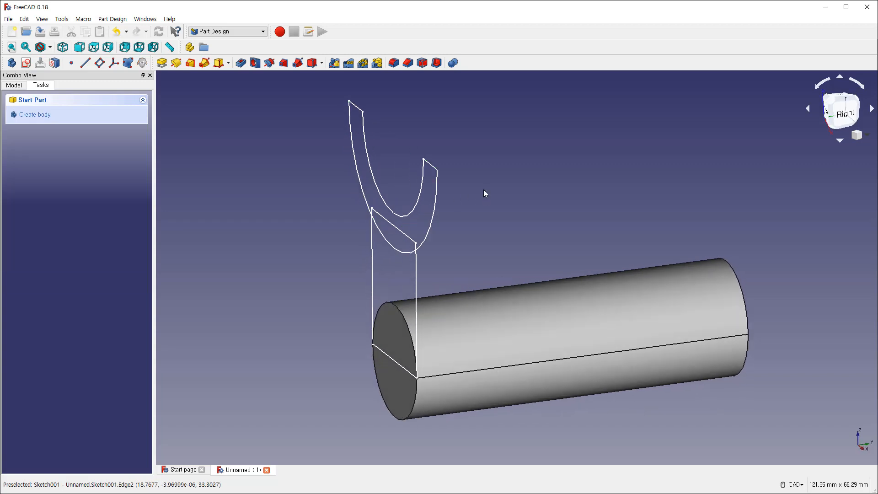
Step: Select the U-profile sketch, Sketch001, in the model tree and expand its attachment offset down to the position coordinates
{"action": "left_click", "coordinate": [15, 86]}
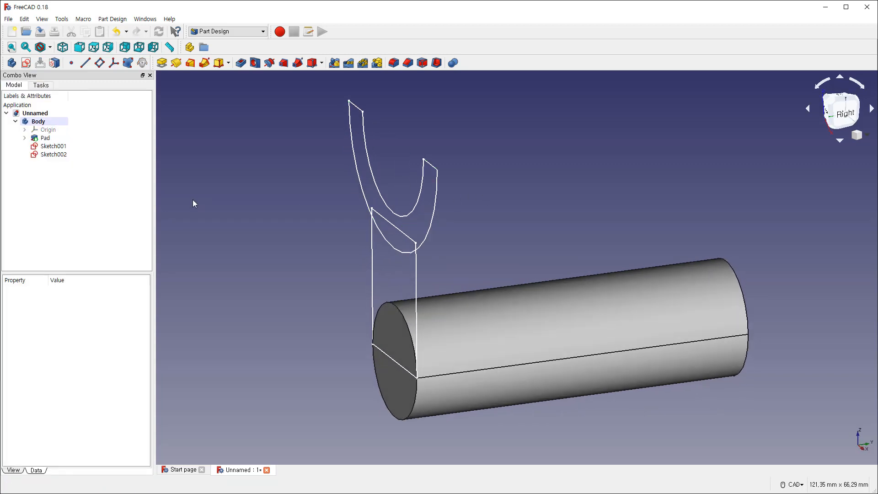
{"action": "left_click", "coordinate": [63, 149]}
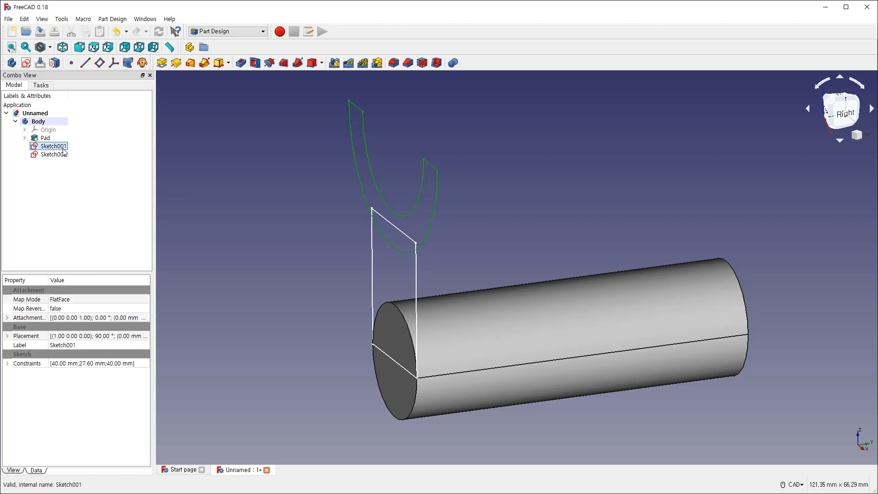
{"action": "left_click", "coordinate": [58, 156]}
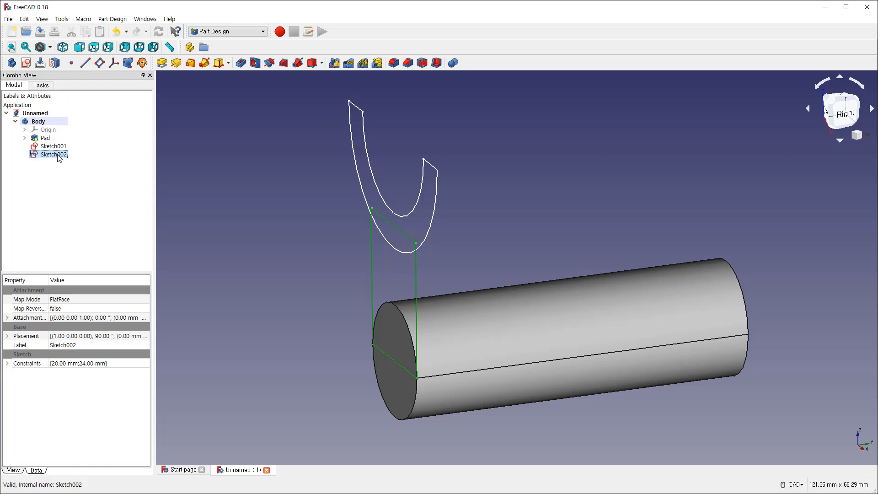
{"action": "left_click", "coordinate": [56, 148]}
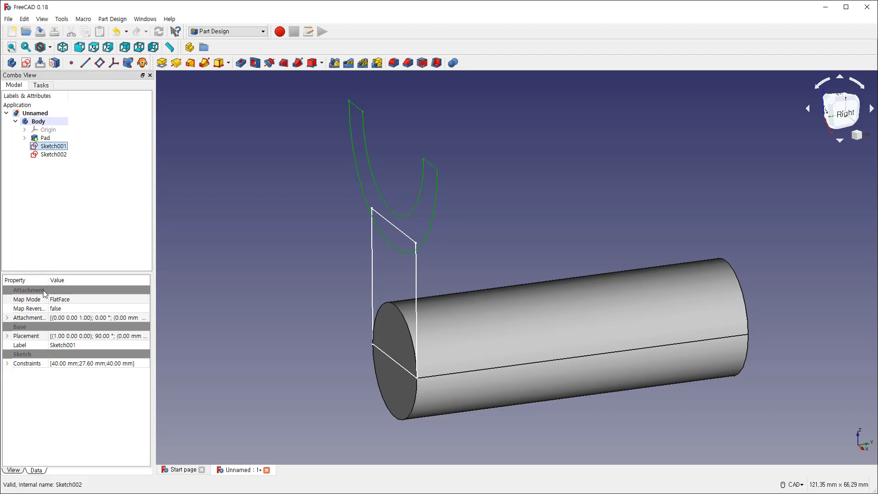
{"action": "left_click", "coordinate": [8, 318]}
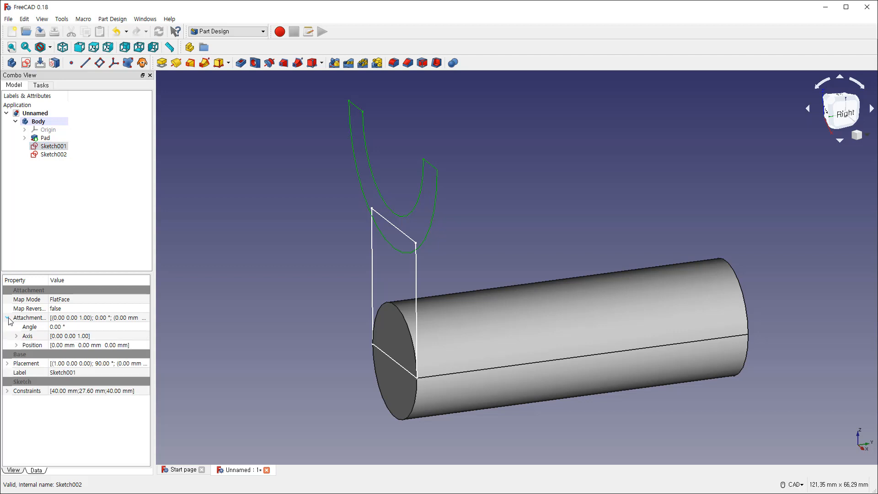
{"action": "left_click", "coordinate": [15, 346]}
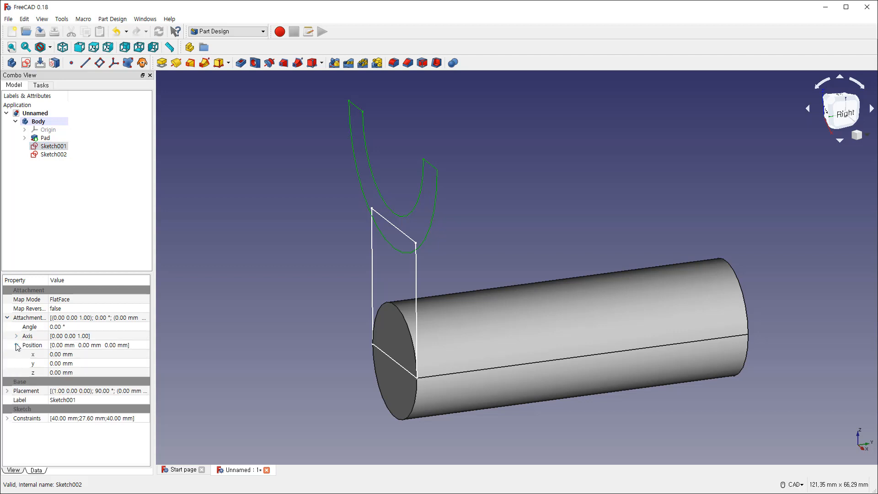
Step: Try shifting the U-profile sketch along its y and x attachment offsets, returning both to 0 mm
{"action": "left_click", "coordinate": [95, 366]}
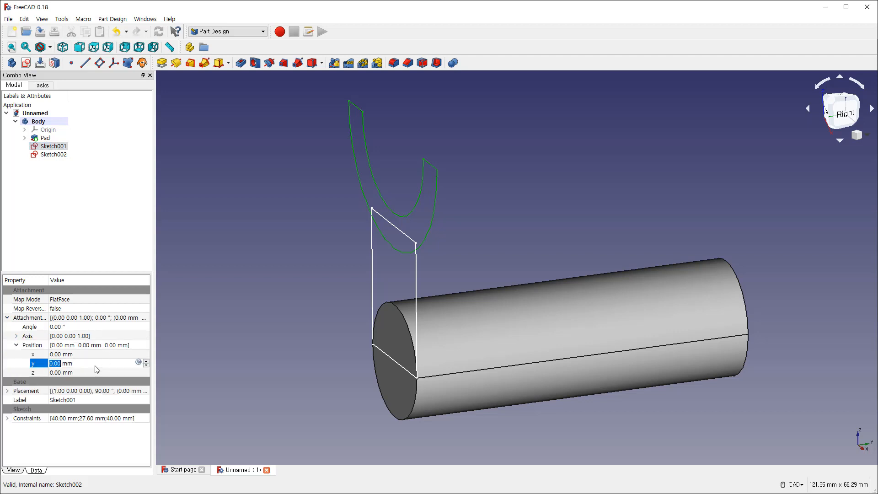
{"action": "left_click", "coordinate": [146, 361]}
{"action": "left_click", "coordinate": [147, 361]}
{"action": "left_click", "coordinate": [147, 366]}
{"action": "left_click", "coordinate": [147, 366]}
{"action": "left_click", "coordinate": [120, 357]}
{"action": "left_click", "coordinate": [121, 359]}
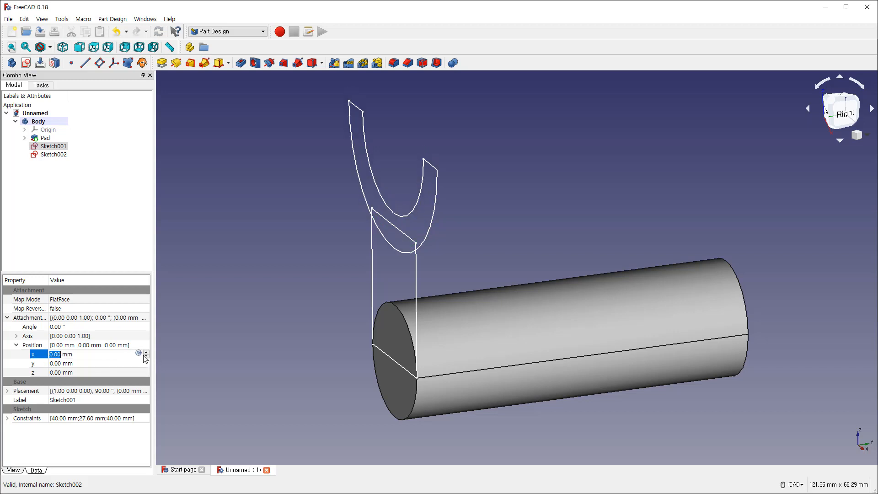
{"action": "left_click", "coordinate": [147, 352]}
{"action": "left_click", "coordinate": [147, 353]}
{"action": "left_click", "coordinate": [146, 356]}
{"action": "left_click", "coordinate": [147, 356]}
Step: Set the U-profile sketch's attachment offset to -2 mm in z and deselect it
{"action": "left_click", "coordinate": [87, 374]}
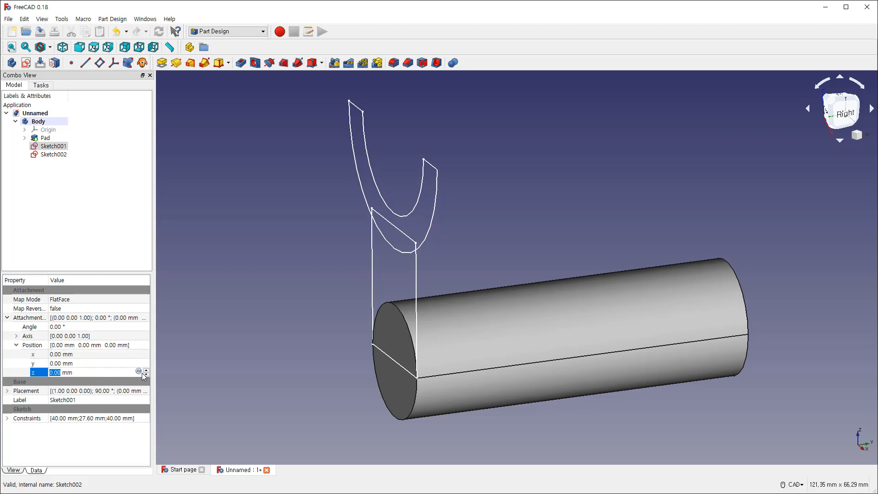
{"action": "left_click", "coordinate": [146, 370]}
{"action": "left_click", "coordinate": [146, 371]}
{"action": "left_click", "coordinate": [146, 375]}
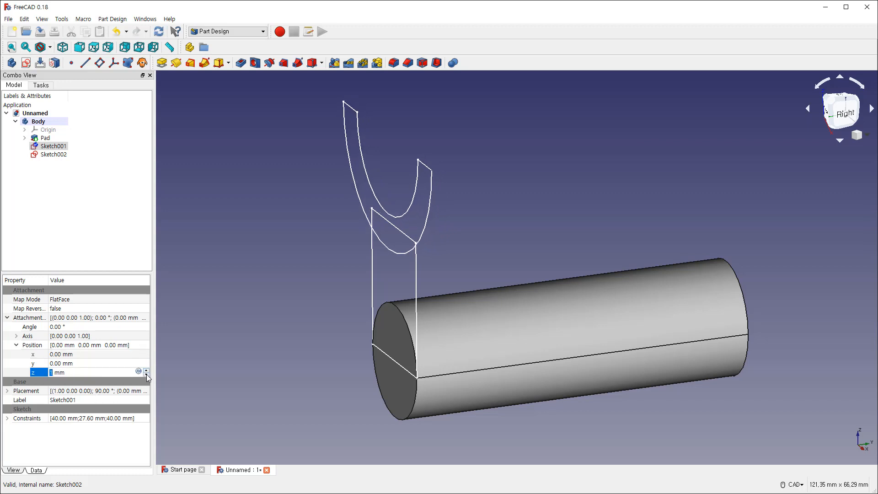
{"action": "left_click", "coordinate": [146, 375]}
{"action": "left_click", "coordinate": [146, 374]}
{"action": "left_click", "coordinate": [146, 374]}
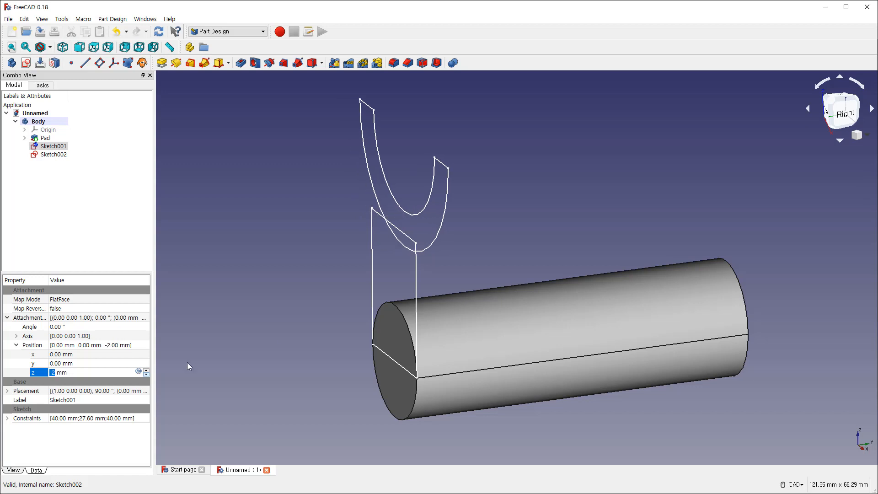
{"action": "left_click", "coordinate": [261, 318]}
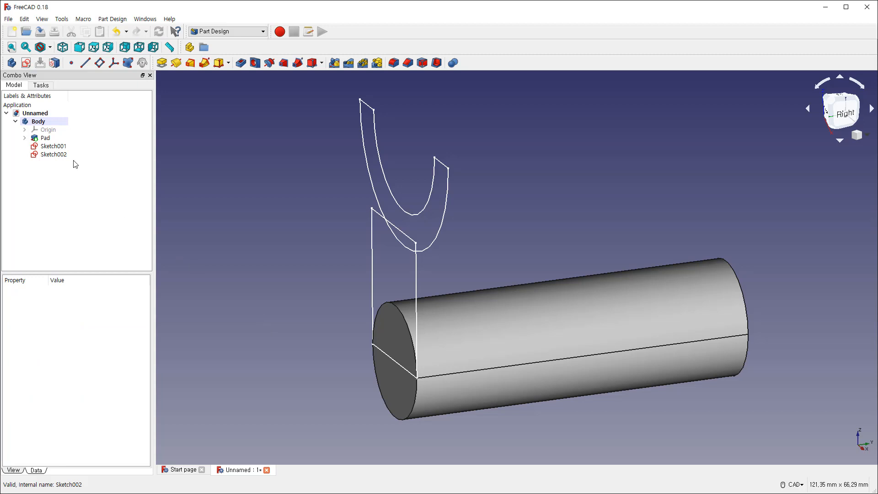
Step: Set the z attachment offset of the rectangle sketch, Sketch002, to -3.2 mm
{"action": "left_click", "coordinate": [53, 155]}
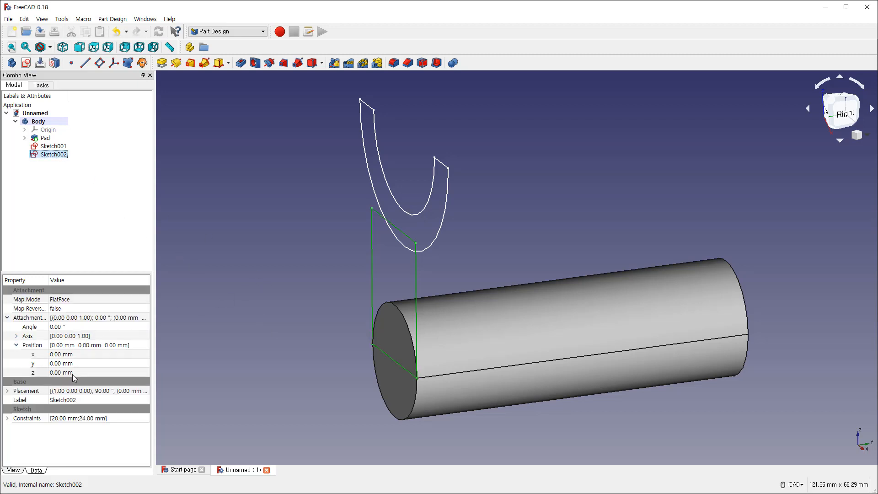
{"action": "left_click", "coordinate": [86, 372]}
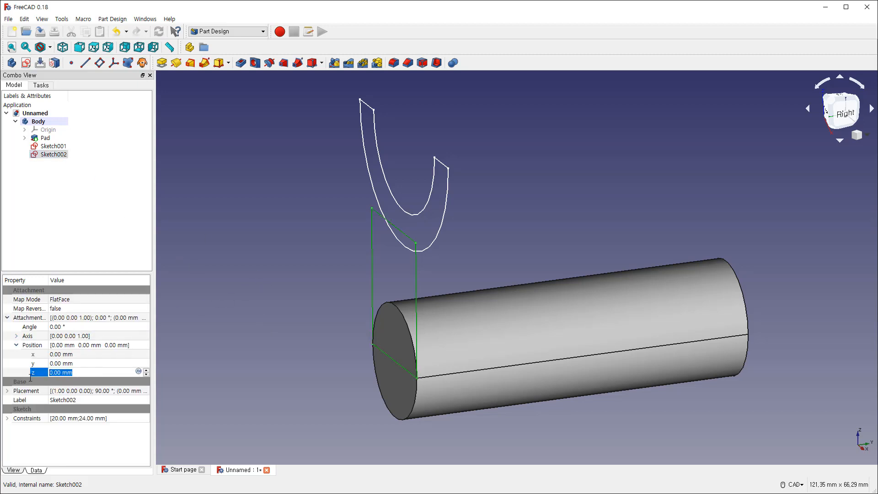
{"action": "type", "text": "-3.2"}
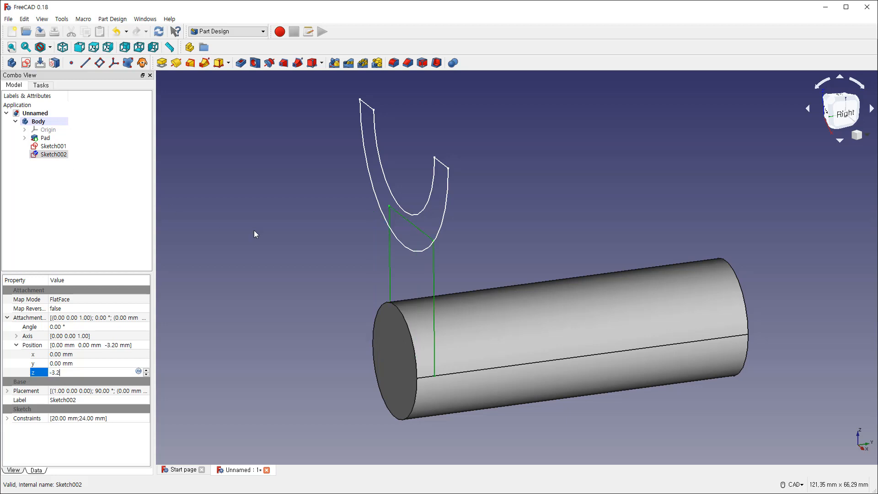
{"action": "left_click", "coordinate": [302, 234]}
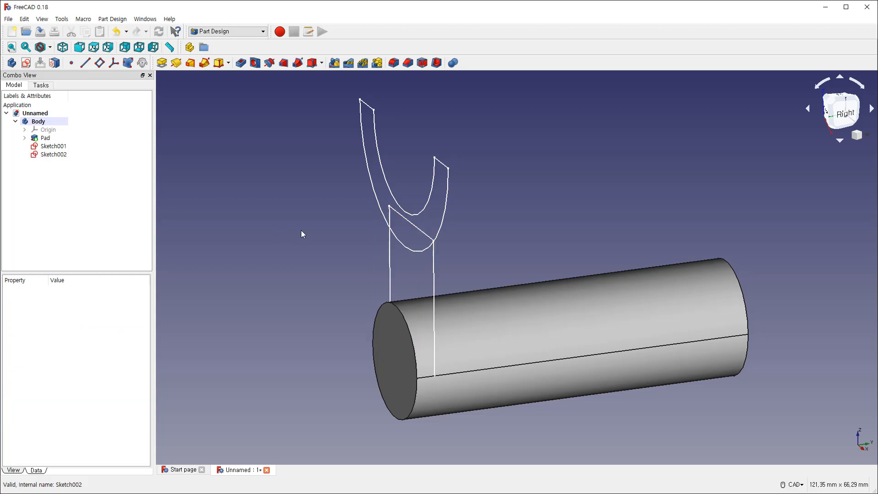
{"action": "left_click", "coordinate": [108, 47]}
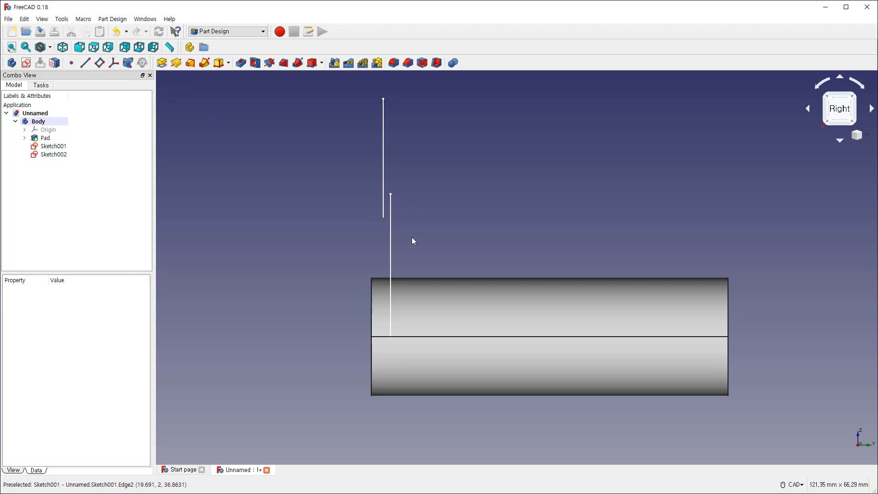
{"action": "mouse_move", "coordinate": [411, 241]}
{"action": "middle_mouse_down"}
{"action": "mouse_move", "coordinate": [508, 255]}
{"action": "mouse_move", "coordinate": [473, 259]}
{"action": "middle_mouse_up"}
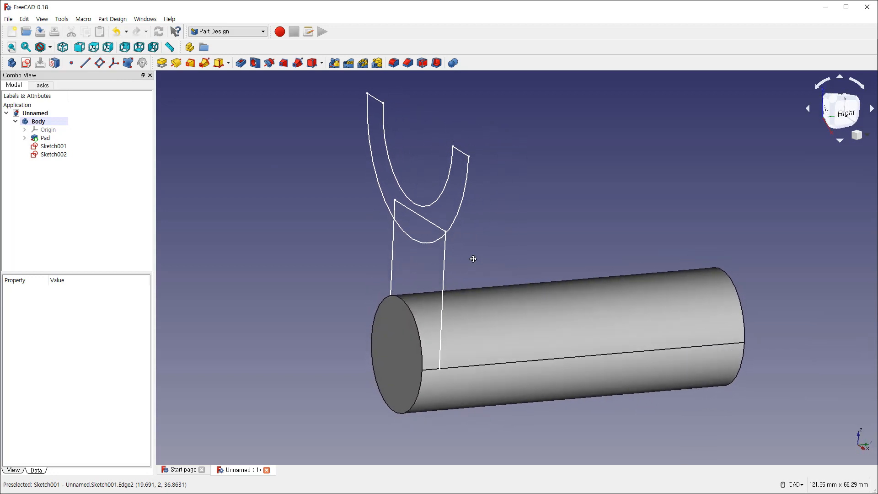
{"action": "left_click", "coordinate": [459, 202]}
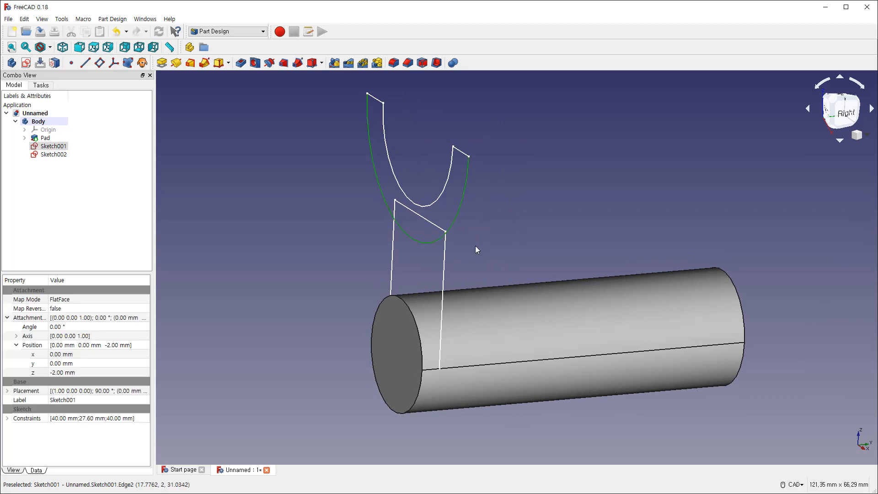
{"action": "left_click", "coordinate": [471, 235]}
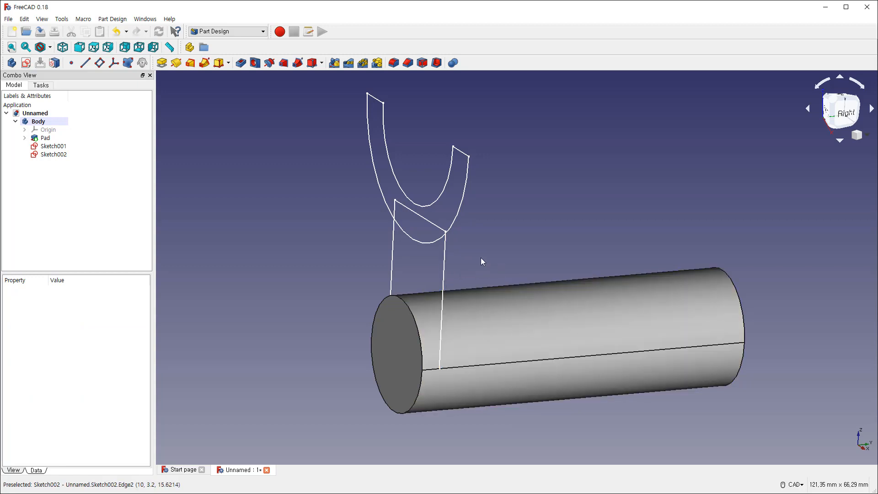
{"action": "middle_click_drag", "start_coordinate": [481, 258], "coordinate": [461, 244]}
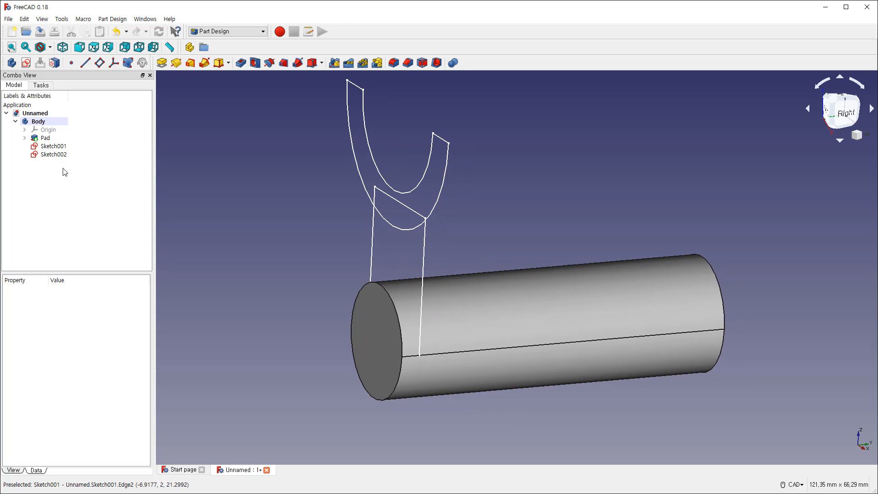
Step: Pad the rectangle sketch 5 mm in the reversed direction, along the cylinder
{"action": "left_click", "coordinate": [57, 154]}
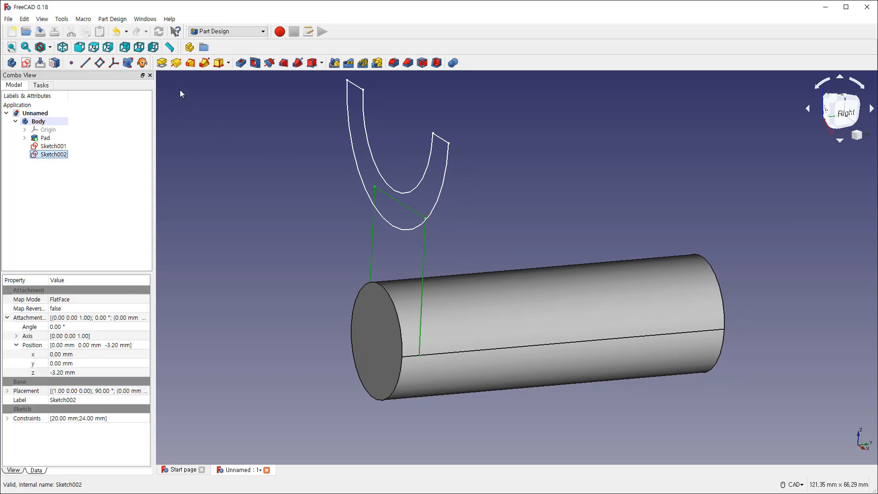
{"action": "left_click", "coordinate": [162, 64]}
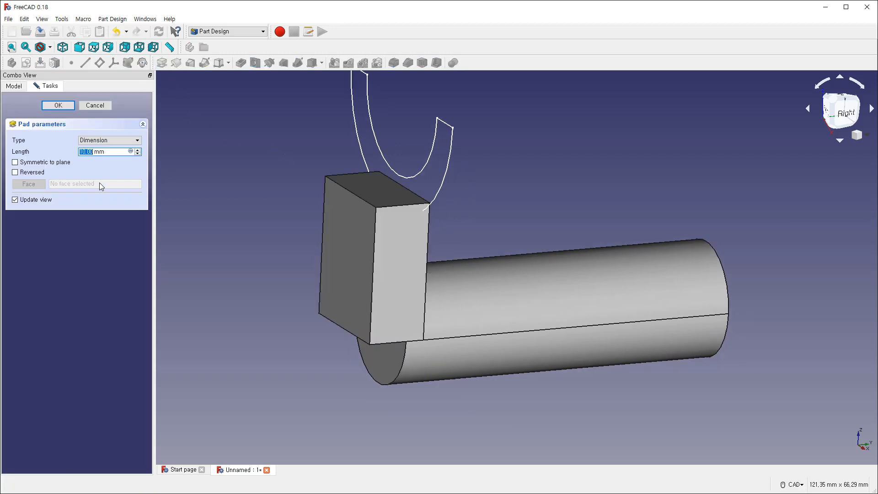
{"action": "left_click", "coordinate": [38, 172]}
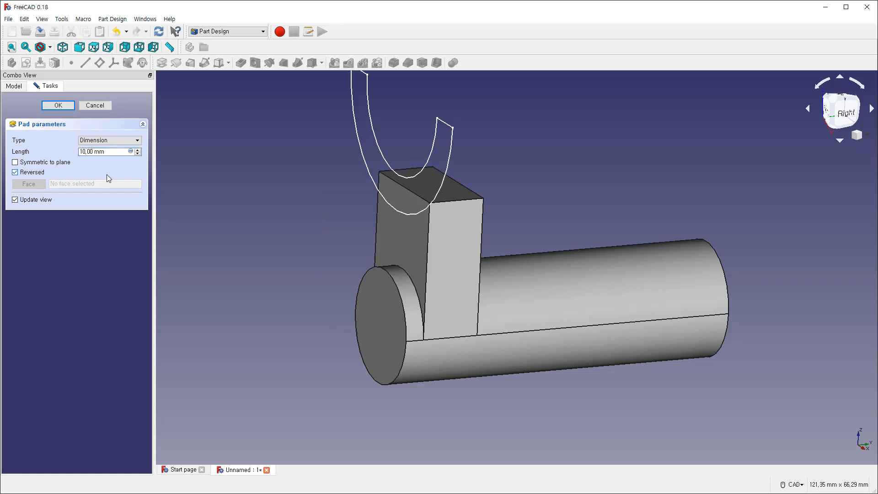
{"action": "triple_click", "coordinate": [121, 152]}
{"action": "type", "text": "5"}
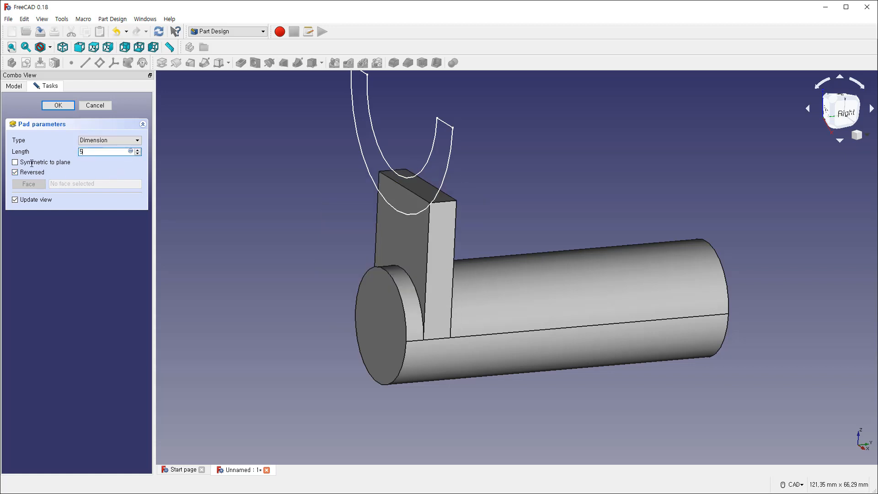
{"action": "left_click", "coordinate": [58, 106]}
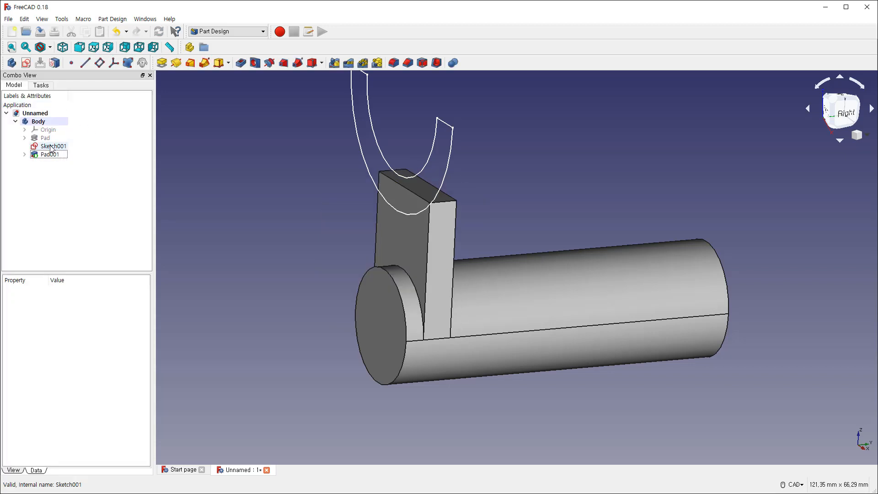
Step: Pad the U-profile sketch, Sketch001, 7.5 mm in the reversed direction, along the cylinder
{"action": "left_click", "coordinate": [57, 147]}
{"action": "left_click", "coordinate": [161, 63]}
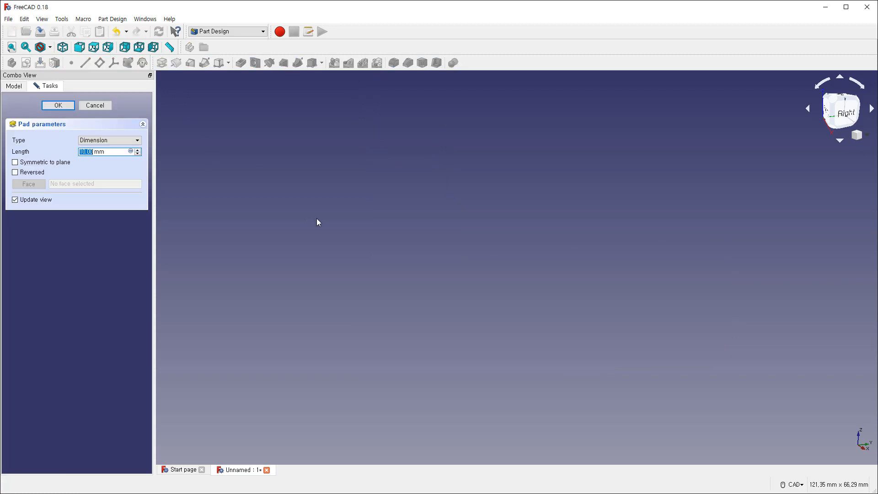
{"action": "left_click", "coordinate": [15, 173]}
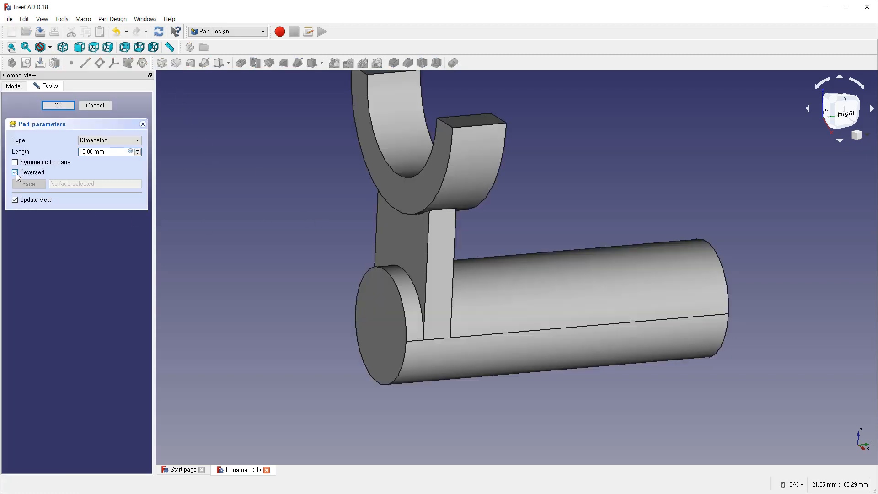
{"action": "left_click", "coordinate": [117, 152]}
{"action": "left_click_drag", "start_coordinate": [117, 152], "coordinate": [53, 156]}
{"action": "type", "text": "7,"}
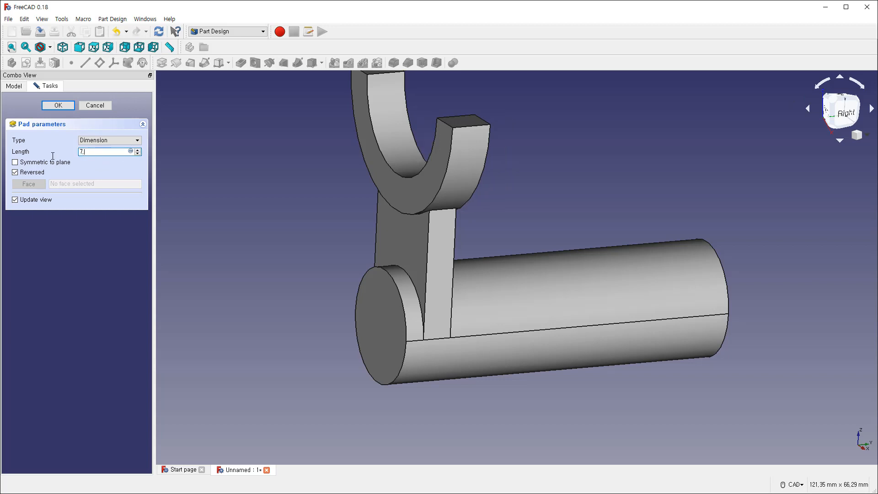
{"action": "type", "text": "5"}
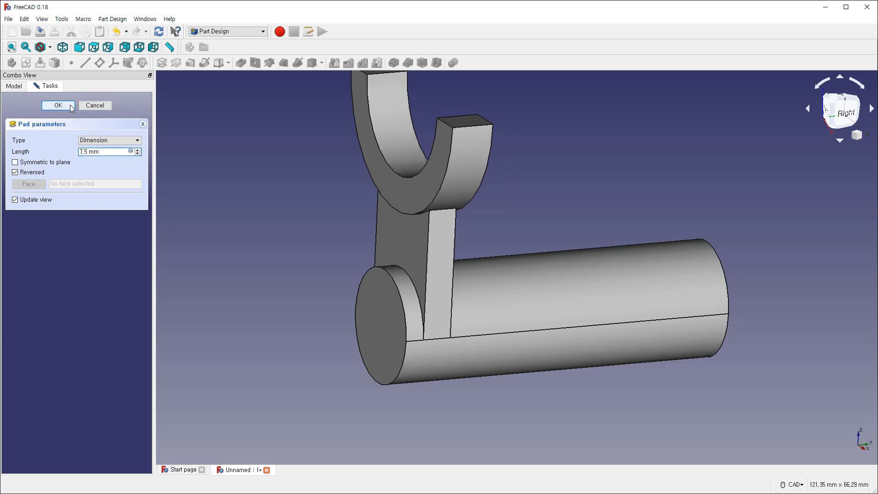
{"action": "left_click", "coordinate": [69, 105]}
{"action": "middle_click_drag", "start_coordinate": [320, 281], "coordinate": [382, 319]}
{"action": "middle_click_drag", "start_coordinate": [451, 332], "coordinate": [452, 294]}
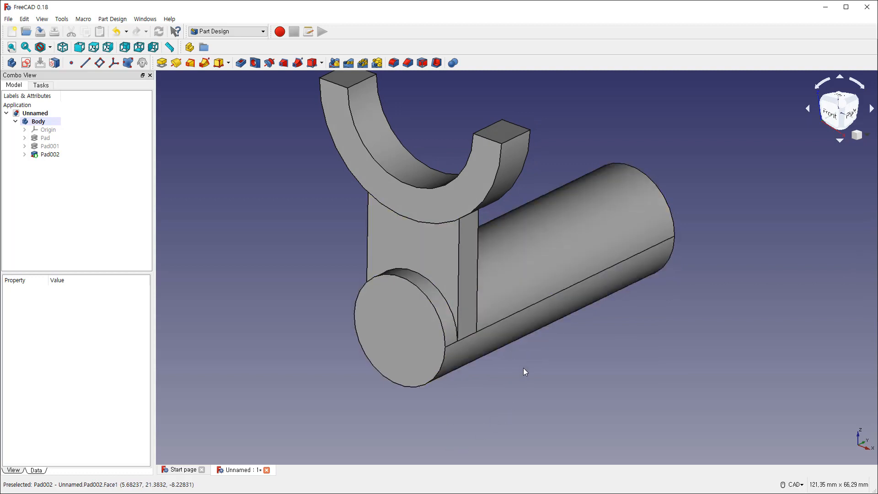
{"action": "middle_click_drag", "start_coordinate": [361, 304], "coordinate": [385, 323]}
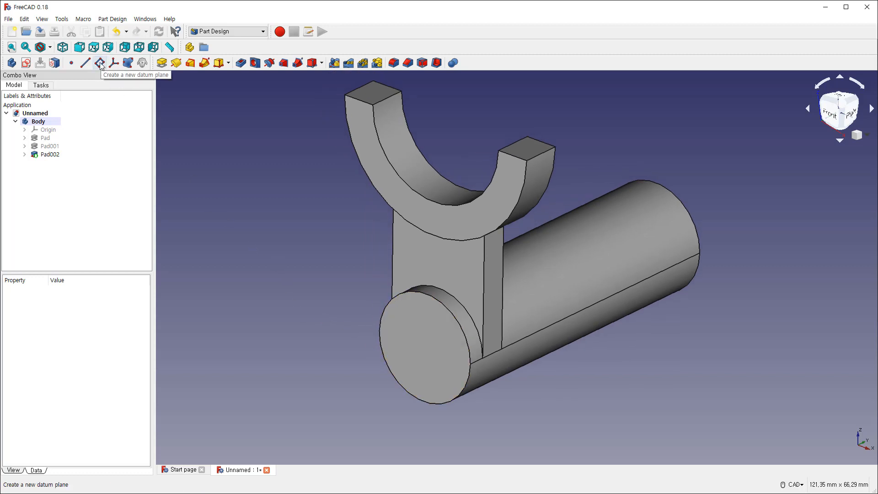
Step: Try a datum plane attached to the first body's YZ plane with a z attachment offset of 10 mm
{"action": "left_click", "coordinate": [24, 130]}
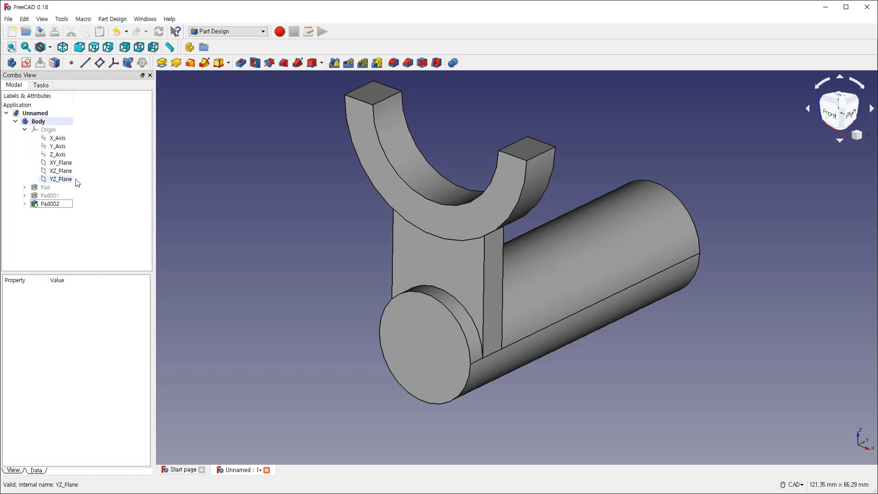
{"action": "left_click", "coordinate": [63, 179]}
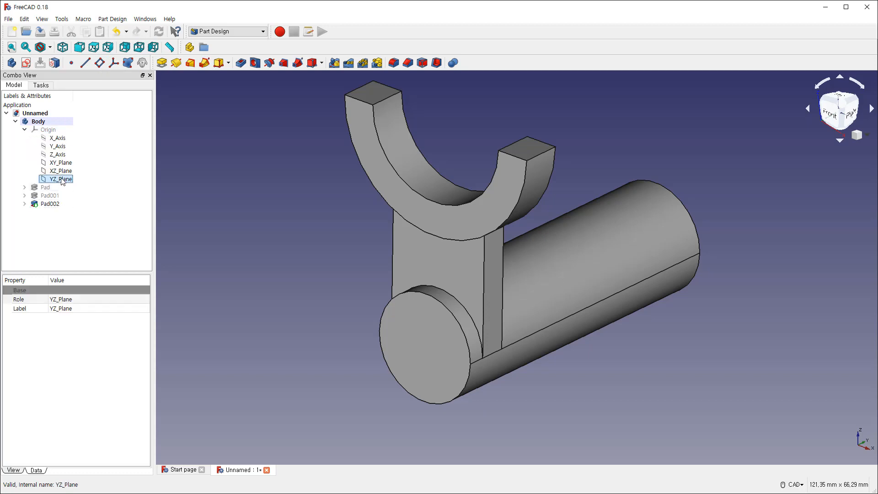
{"action": "left_click", "coordinate": [100, 64]}
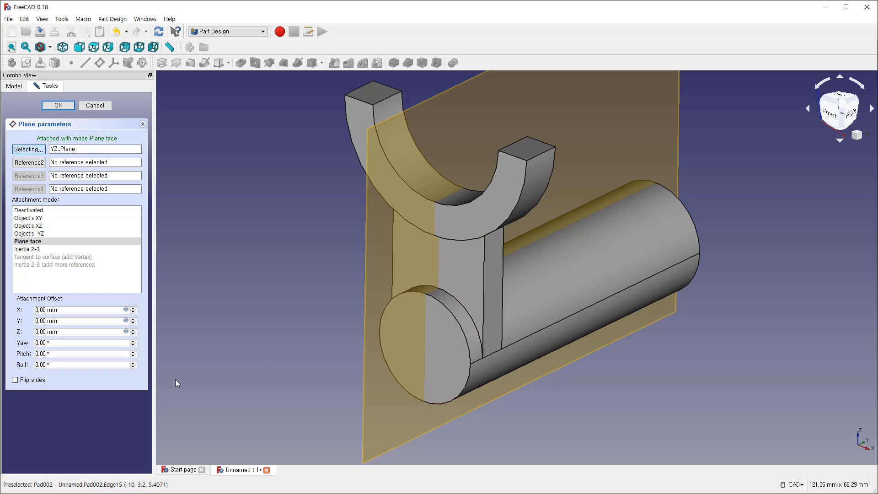
{"action": "left_click", "coordinate": [133, 330]}
{"action": "left_click", "coordinate": [133, 330]}
{"action": "left_click", "coordinate": [133, 329]}
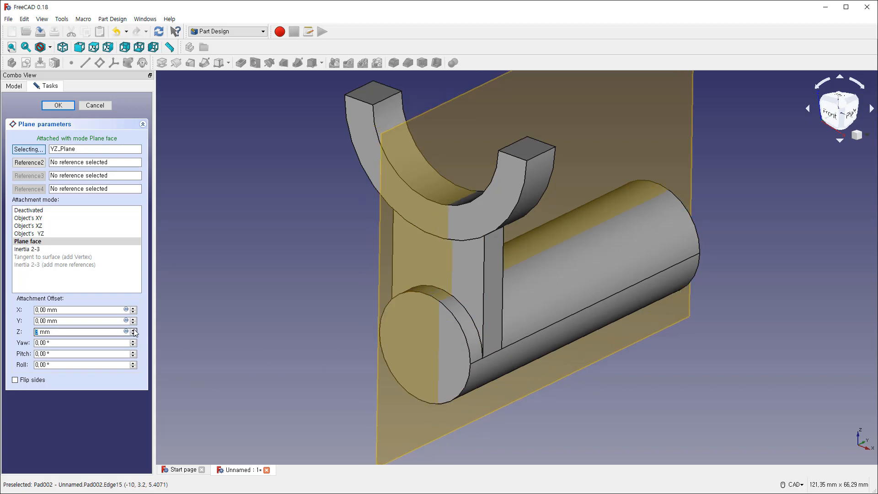
{"action": "left_click", "coordinate": [133, 329]}
{"action": "left_click", "coordinate": [133, 329]}
{"action": "left_click", "coordinate": [133, 330]}
{"action": "left_click", "coordinate": [133, 330]}
{"action": "left_click", "coordinate": [133, 330]}
{"action": "left_click", "coordinate": [133, 329]}
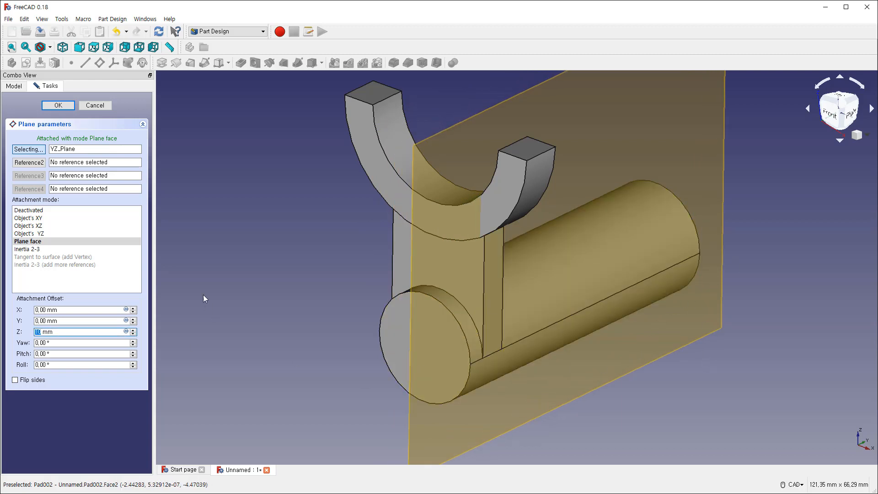
{"action": "left_click", "coordinate": [101, 107]}
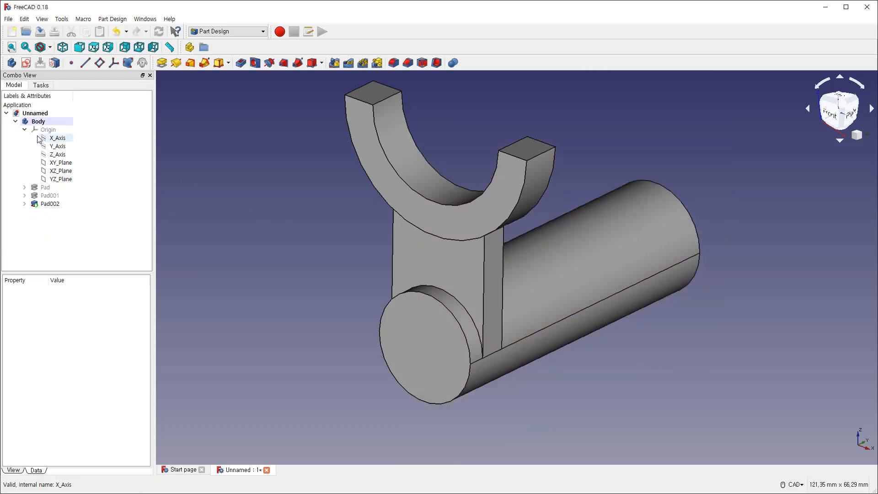
{"action": "left_click", "coordinate": [25, 129]}
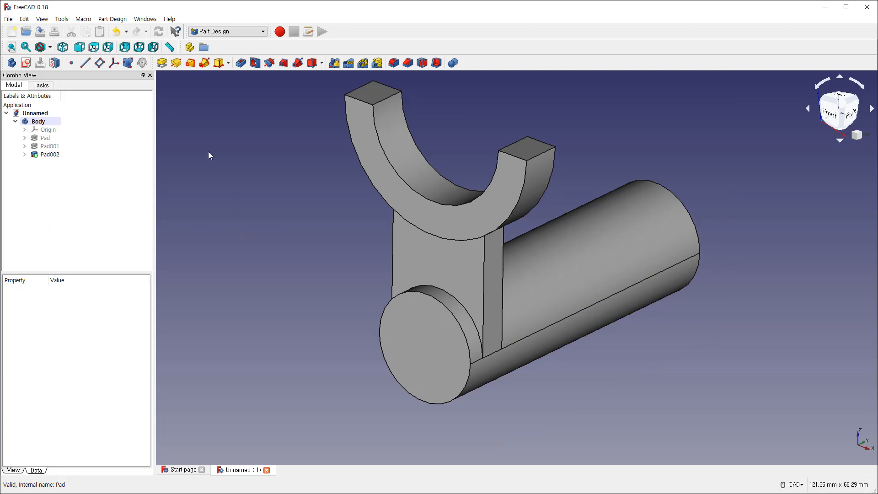
Step: Create a second, empty body in the document and make it the active one
{"action": "left_click", "coordinate": [11, 63]}
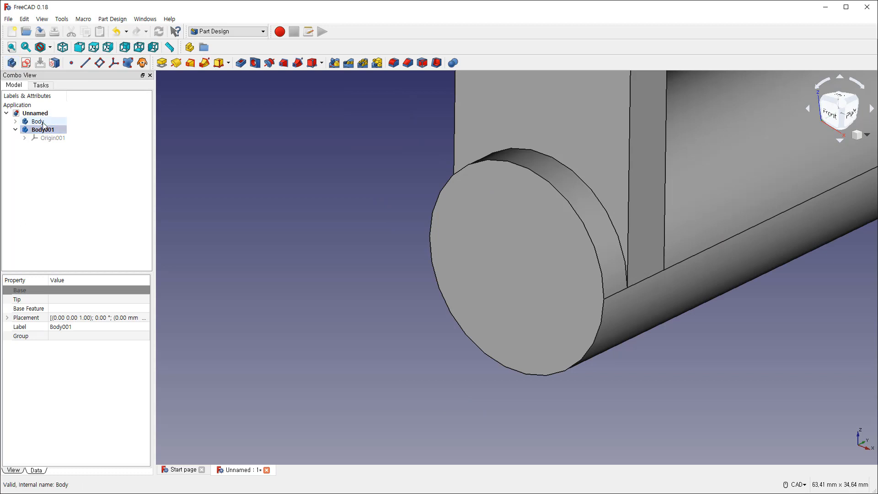
{"action": "left_click", "coordinate": [42, 124]}
{"action": "left_click", "coordinate": [57, 130]}
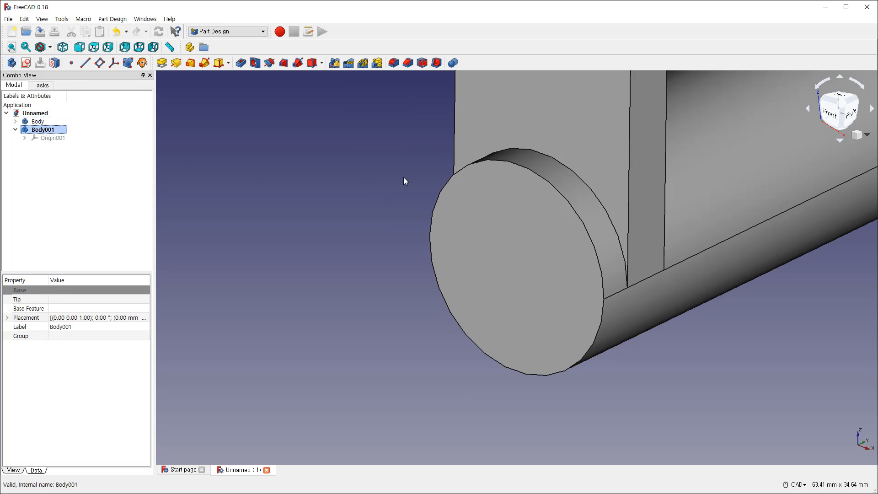
{"action": "middle_click_drag", "start_coordinate": [486, 182], "coordinate": [371, 190]}
{"action": "left_click", "coordinate": [62, 47]}
{"action": "left_click", "coordinate": [11, 47]}
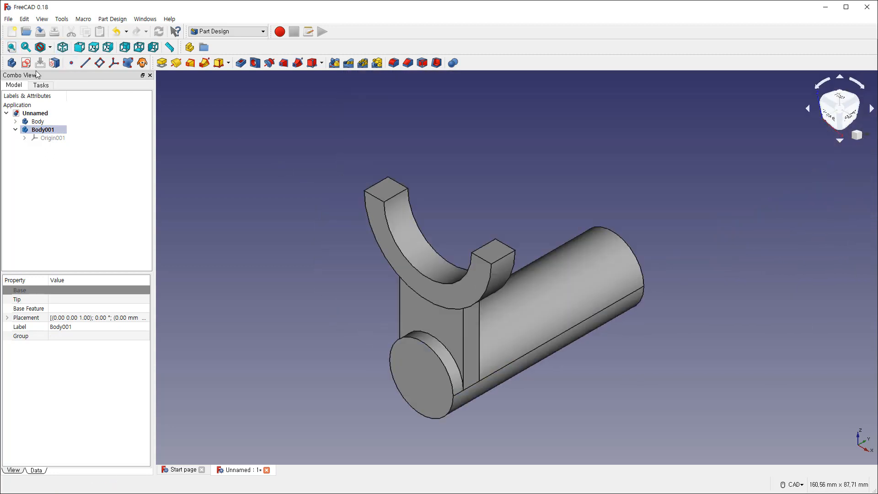
Step: Start a sketch on the new body's YZ plane and switch the display to wireframe
{"action": "left_click", "coordinate": [24, 138]}
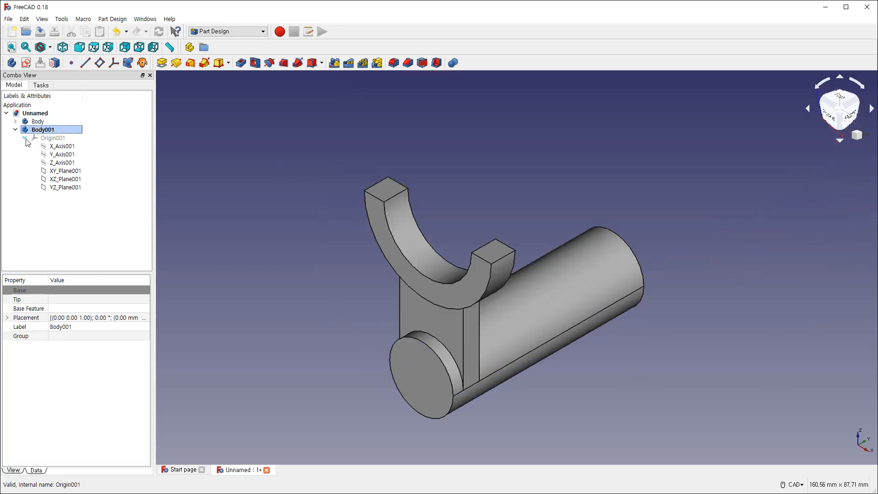
{"action": "left_click", "coordinate": [65, 188]}
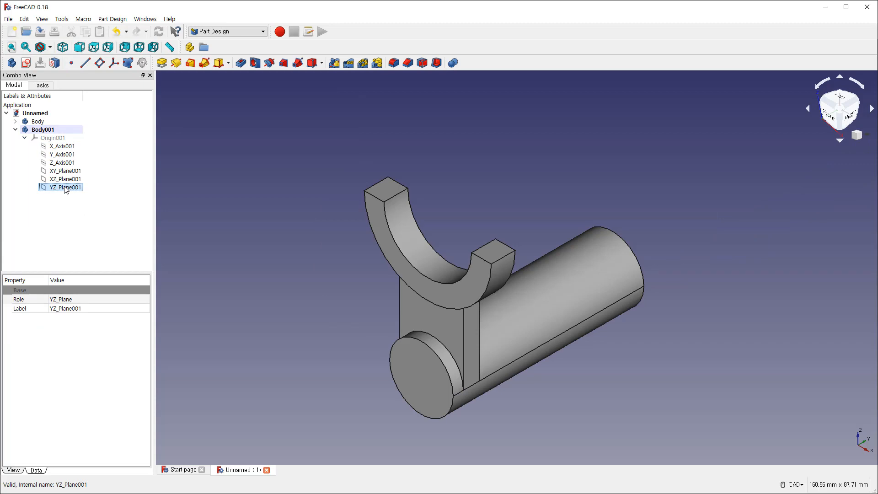
{"action": "left_click", "coordinate": [26, 63]}
{"action": "middle_click_drag", "start_coordinate": [386, 276], "coordinate": [395, 231]}
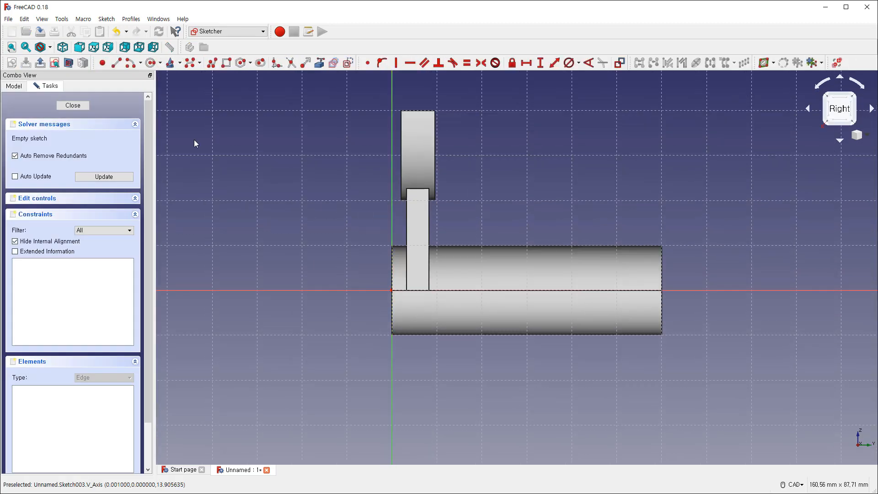
{"action": "left_click", "coordinate": [49, 47]}
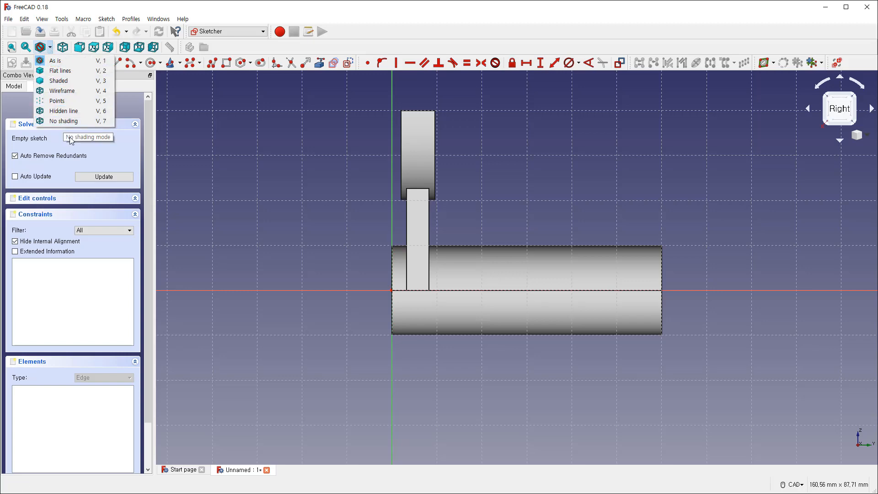
{"action": "left_click", "coordinate": [70, 91]}
{"action": "middle_click_drag", "start_coordinate": [441, 270], "coordinate": [407, 235]}
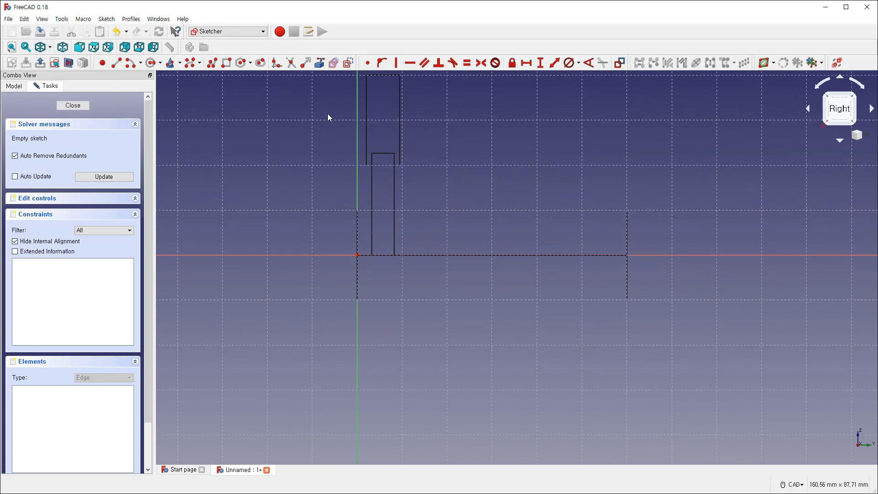
Step: Draw three connected lines: a slanted side up to the horizontal axis, about 24 mm along it to the origin, and down the vertical axis
{"action": "left_click", "coordinate": [212, 62]}
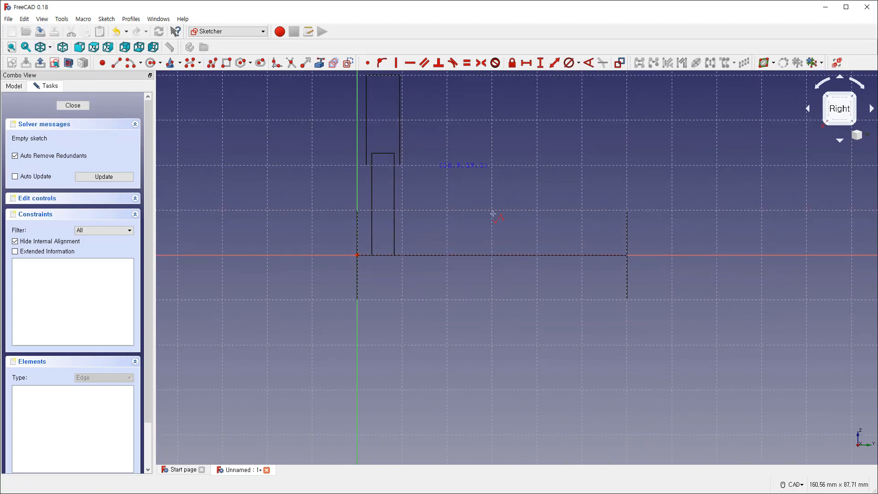
{"action": "left_click", "coordinate": [430, 367]}
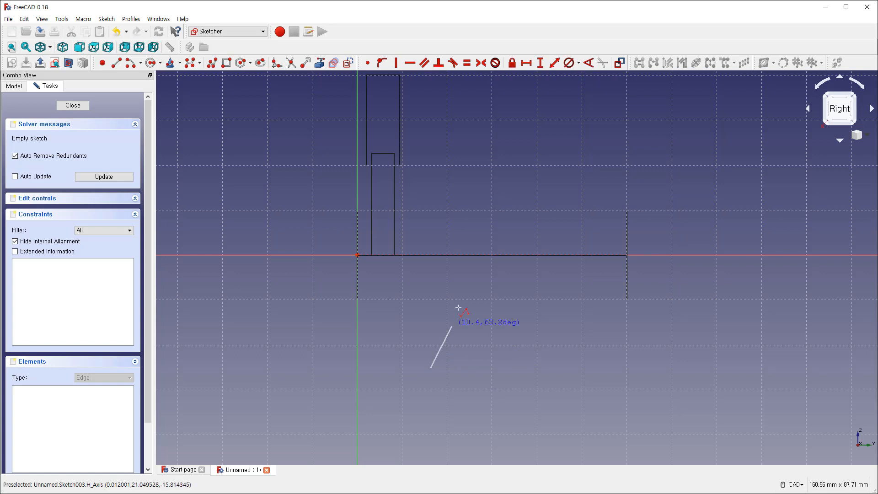
{"action": "left_click", "coordinate": [463, 255]}
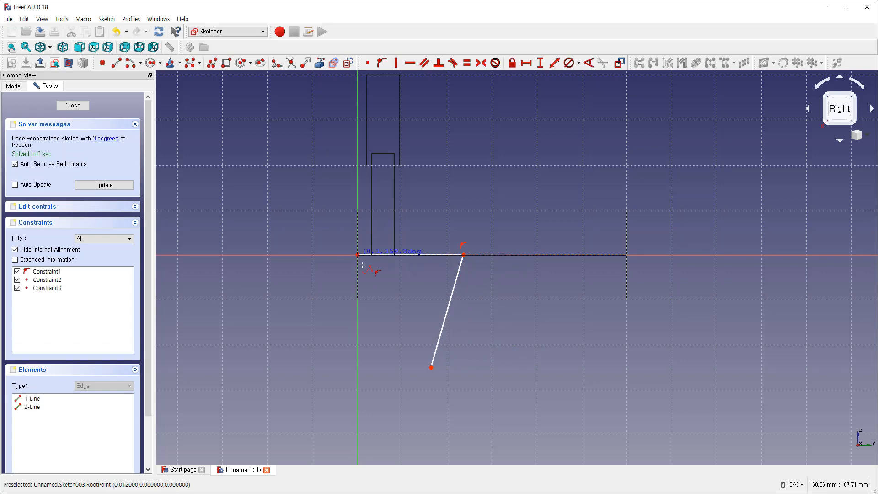
{"action": "left_click", "coordinate": [357, 363]}
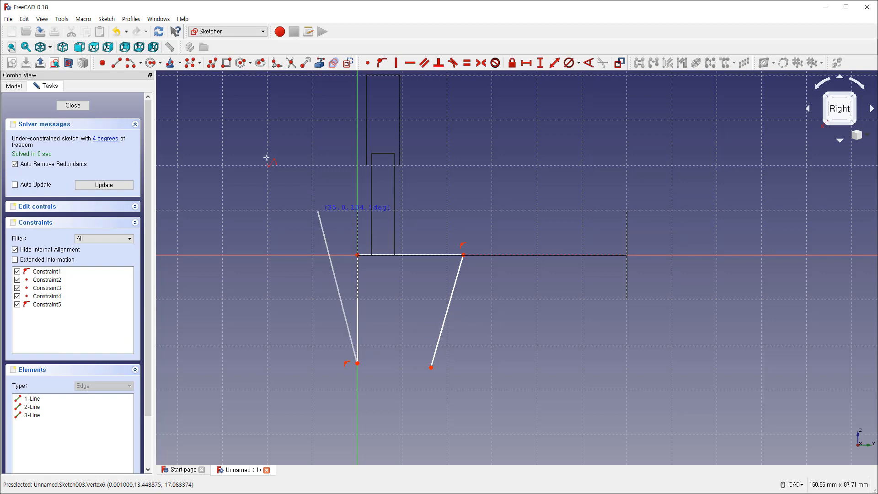
Step: Close the lower end of the profile with a downward-bulging arc of about 8 mm radius between the two open line ends
{"action": "left_click", "coordinate": [141, 63]}
{"action": "left_click", "coordinate": [153, 88]}
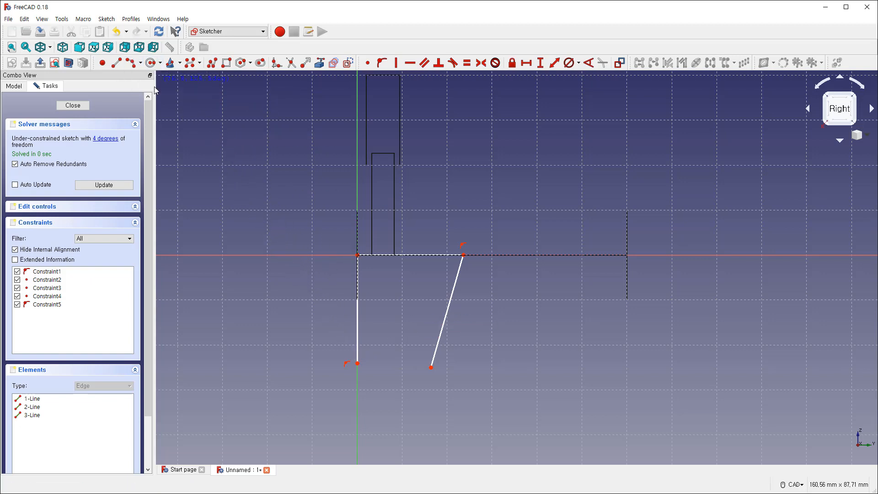
{"action": "left_click", "coordinate": [358, 363]}
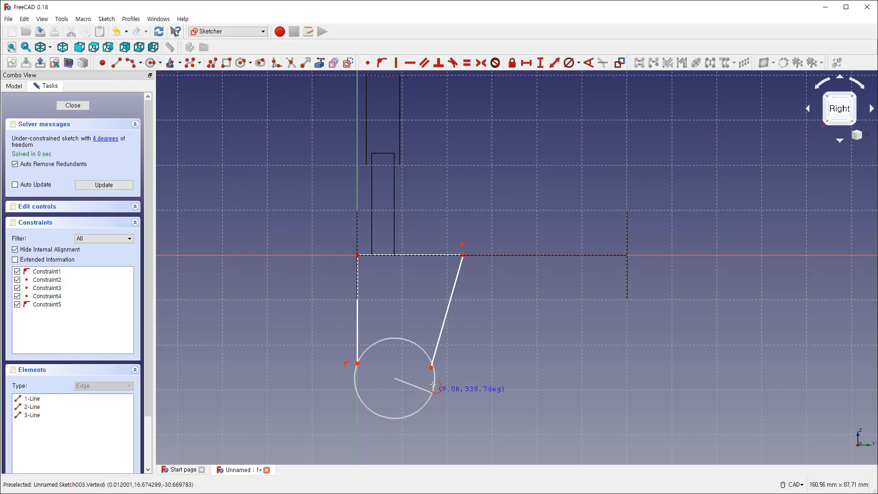
{"action": "left_click", "coordinate": [431, 367]}
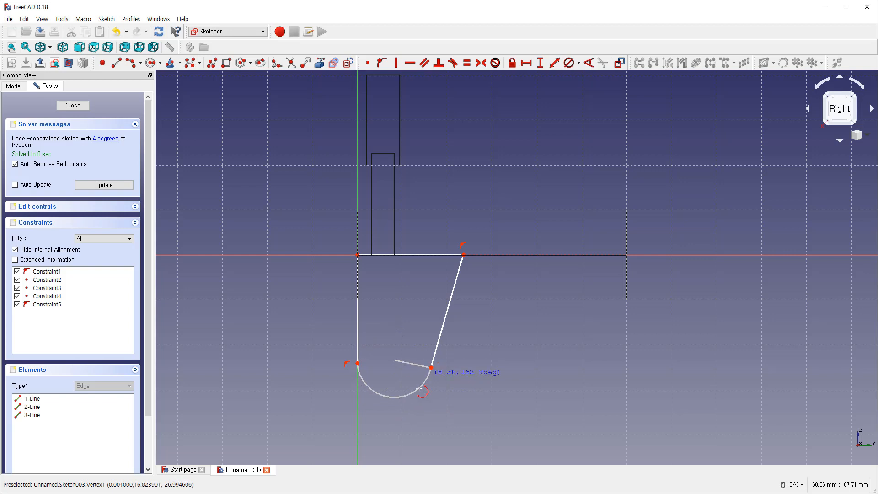
{"action": "left_click", "coordinate": [391, 406]}
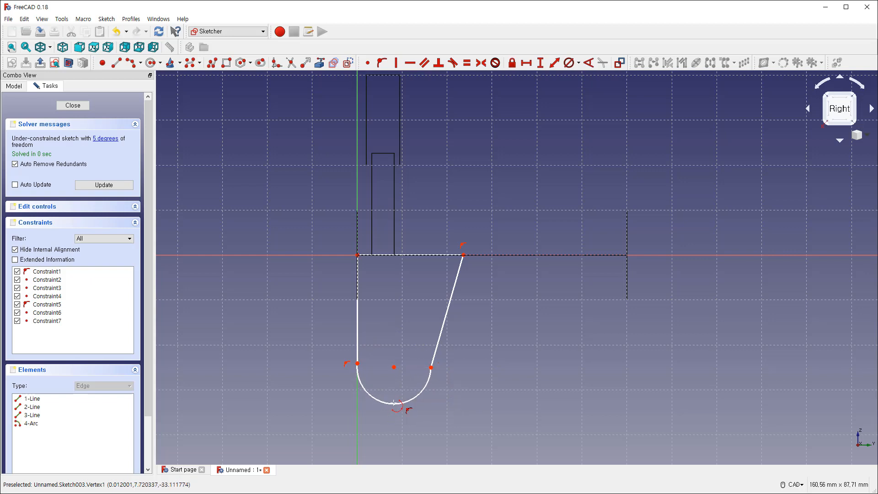
Step: Make the arc tangent to the slanted line and to the vertical line
{"action": "left_click", "coordinate": [453, 64]}
{"action": "left_click", "coordinate": [430, 374]}
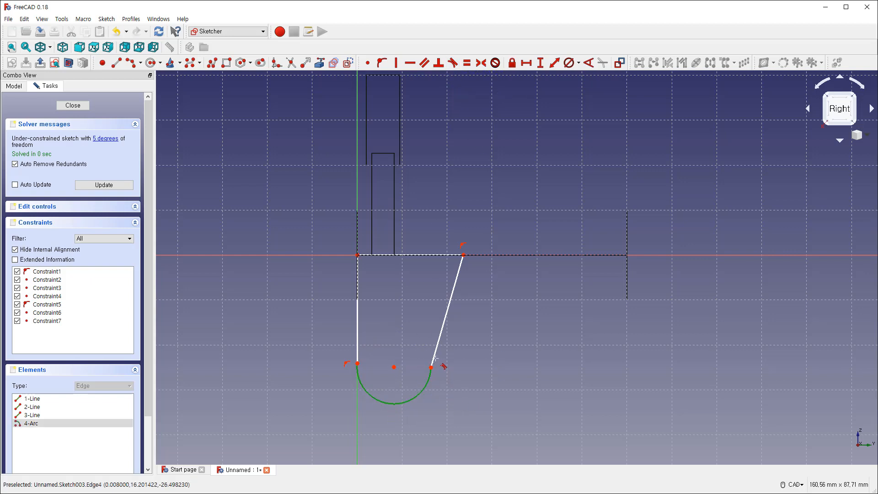
{"action": "left_click", "coordinate": [434, 359]}
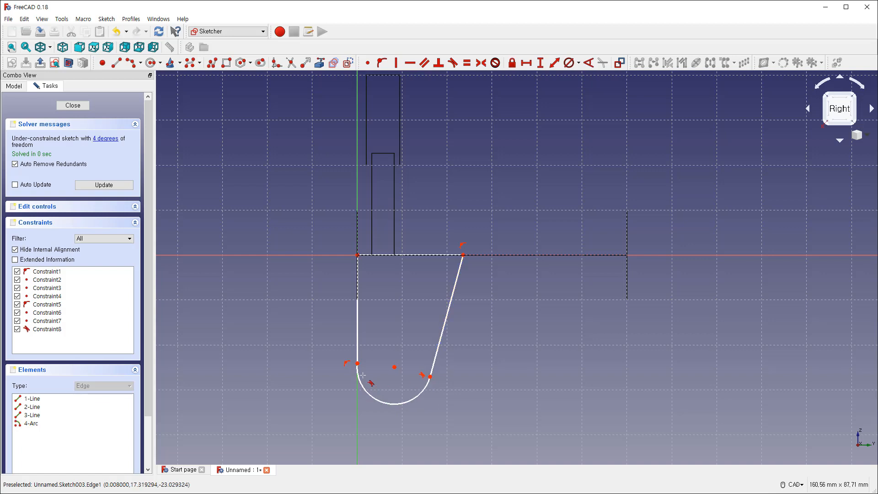
{"action": "left_click", "coordinate": [362, 376]}
{"action": "left_click", "coordinate": [358, 350]}
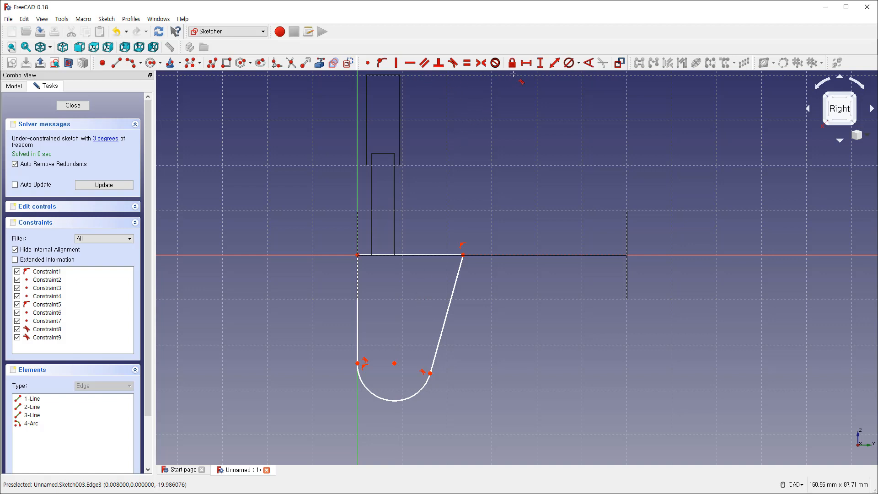
Step: Constrain the profile's upper edge on the horizontal axis to a length of 18.5 mm
{"action": "left_click", "coordinate": [526, 63]}
{"action": "left_click", "coordinate": [451, 254]}
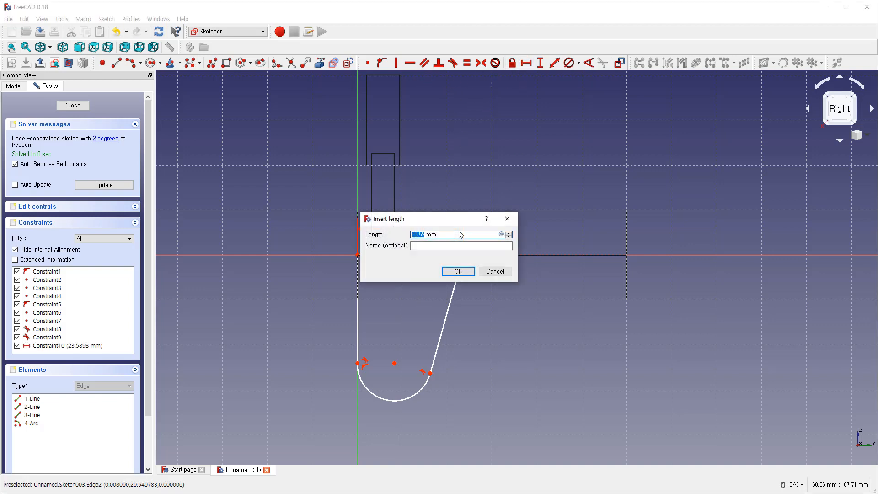
{"action": "type", "text": "18"}
{"action": "left_click", "coordinate": [464, 272]}
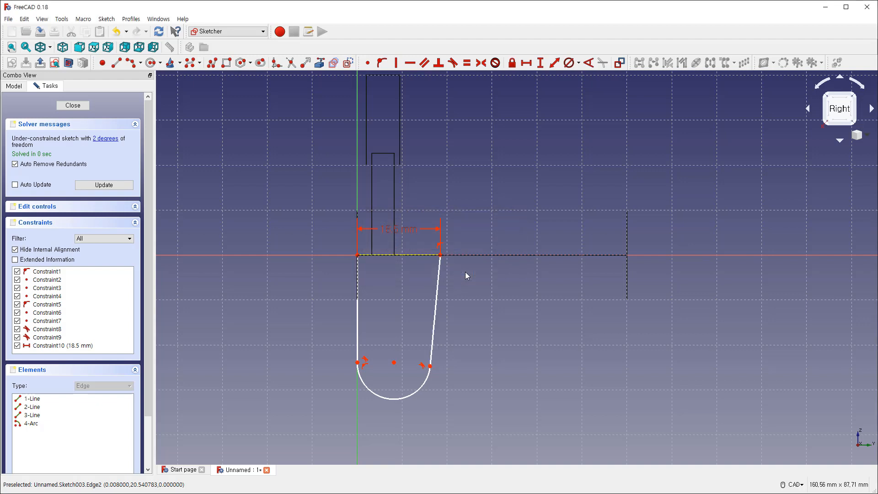
Step: Constrain the profile's straight vertical side to a length of 21.2 mm
{"action": "left_click", "coordinate": [540, 63]}
{"action": "left_click", "coordinate": [358, 285]}
{"action": "type", "text": "21"}
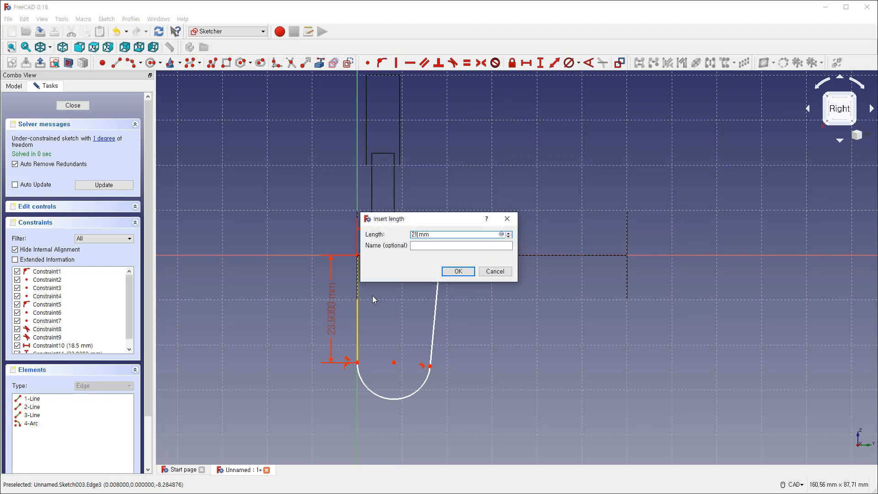
{"action": "type", "text": ".2"}
{"action": "key", "text": "Return"}
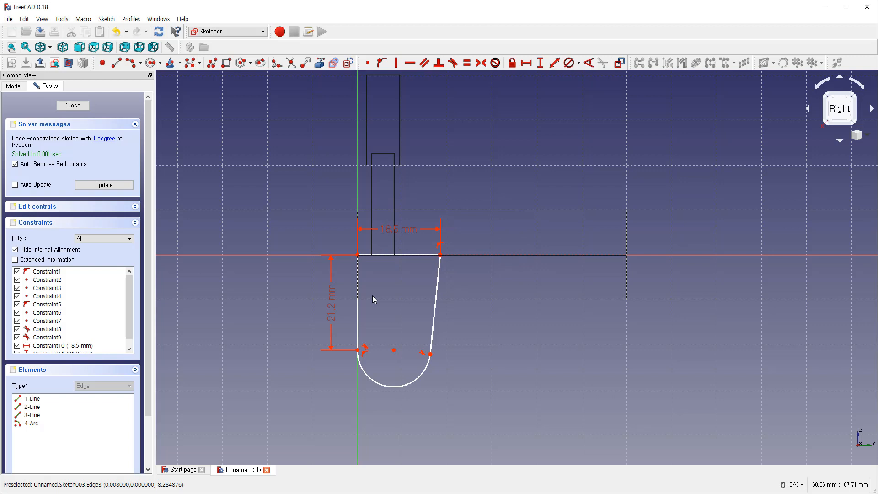
Step: Constrain the radius of the profile's lower arc to 7.6 mm
{"action": "left_click", "coordinate": [579, 63]}
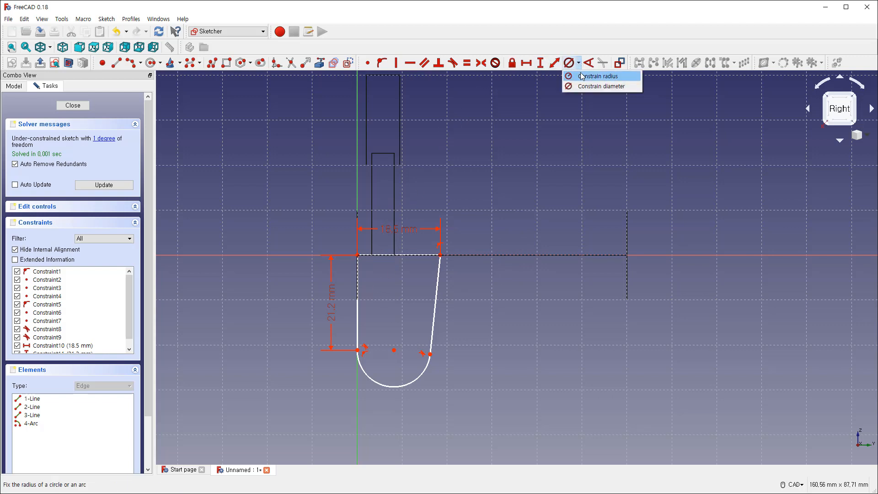
{"action": "left_click", "coordinate": [582, 76]}
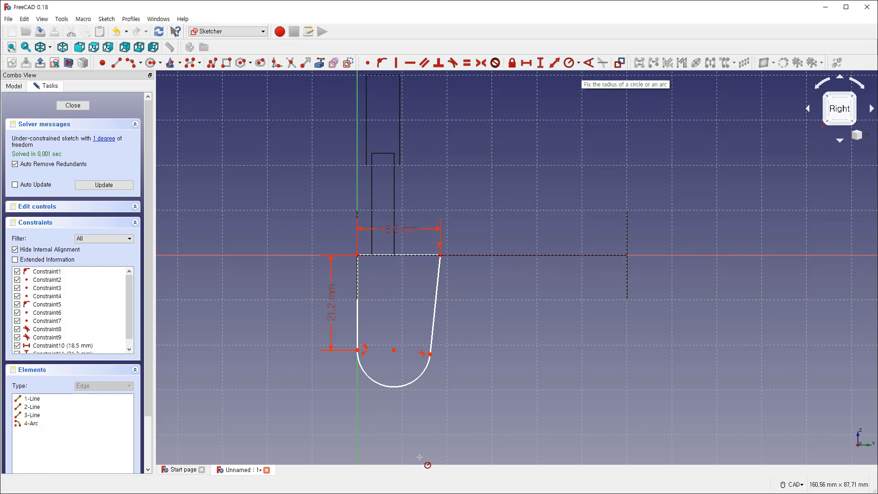
{"action": "left_click", "coordinate": [420, 379]}
{"action": "type", "text": "7.6"}
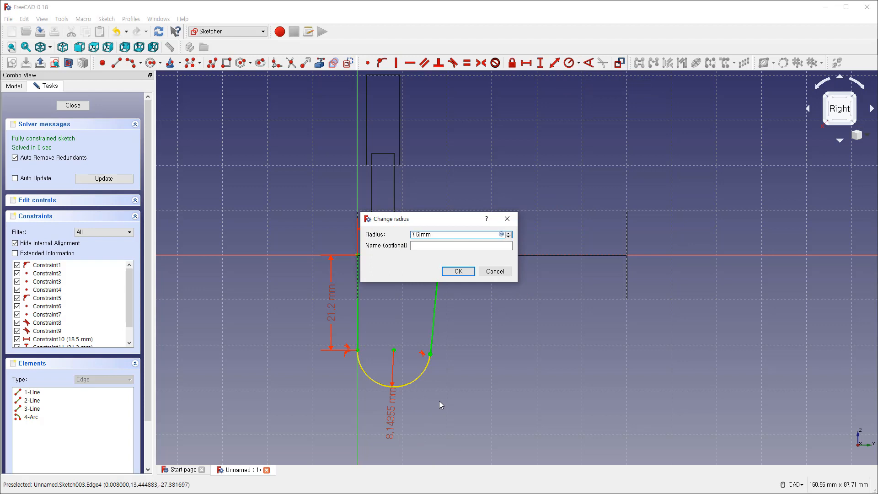
{"action": "key", "text": "Return"}
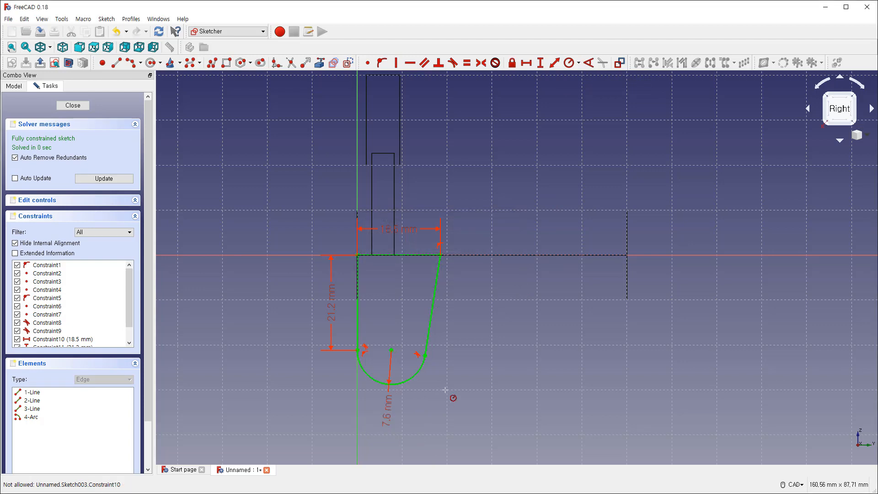
Step: Draw a circle of about 7.4 mm diameter centred on the lower arc's centre point
{"action": "left_click", "coordinate": [150, 63]}
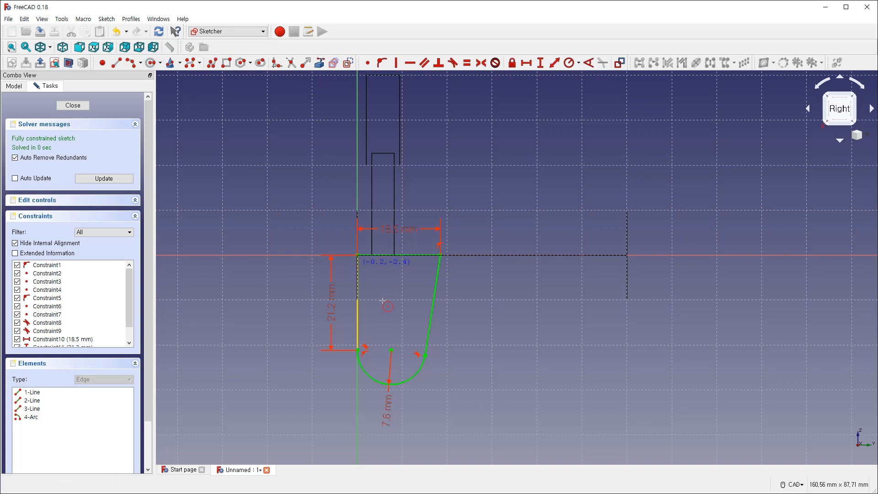
{"action": "left_click", "coordinate": [391, 349]}
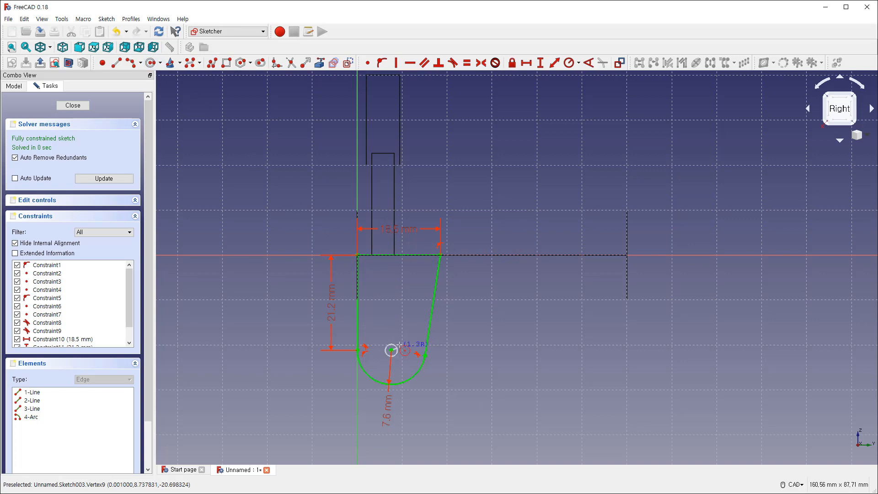
{"action": "left_click", "coordinate": [404, 338]}
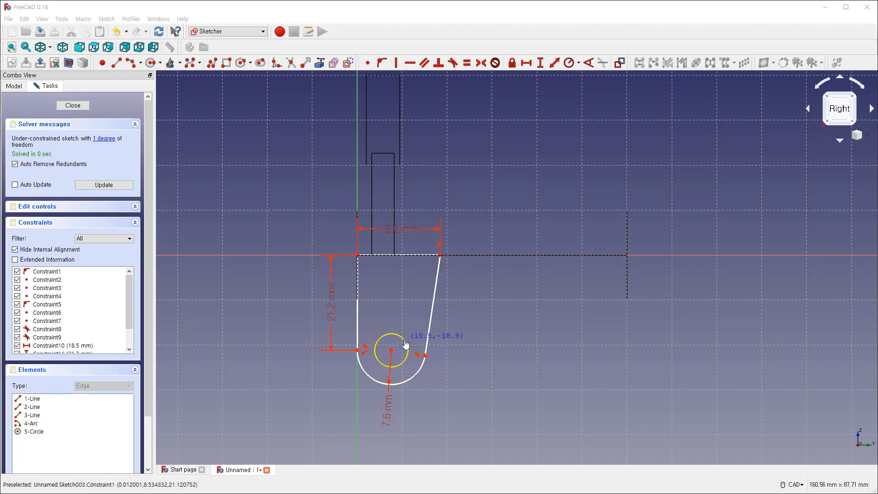
Step: Constrain the circle's diameter to 6.8 mm and finish the sketch
{"action": "left_click", "coordinate": [580, 63]}
{"action": "left_click", "coordinate": [595, 84]}
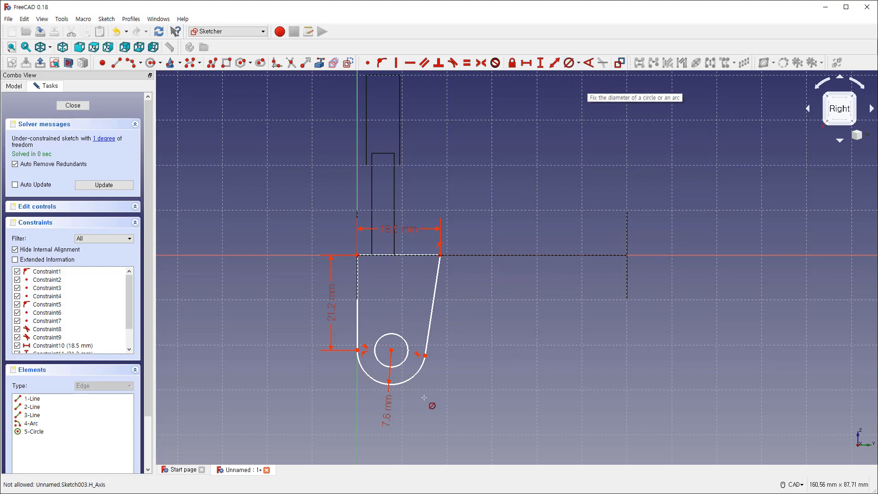
{"action": "left_click", "coordinate": [405, 365]}
{"action": "type", "text": "6,8"}
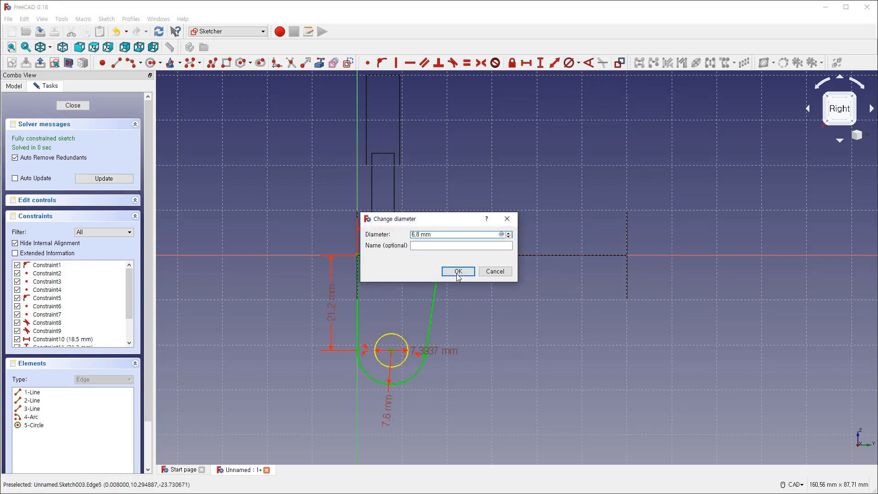
{"action": "left_click", "coordinate": [457, 272]}
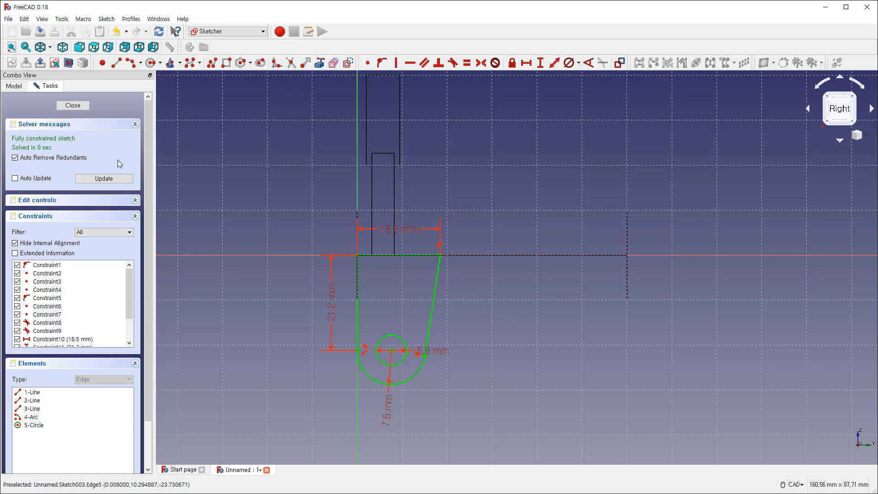
{"action": "left_click", "coordinate": [72, 106]}
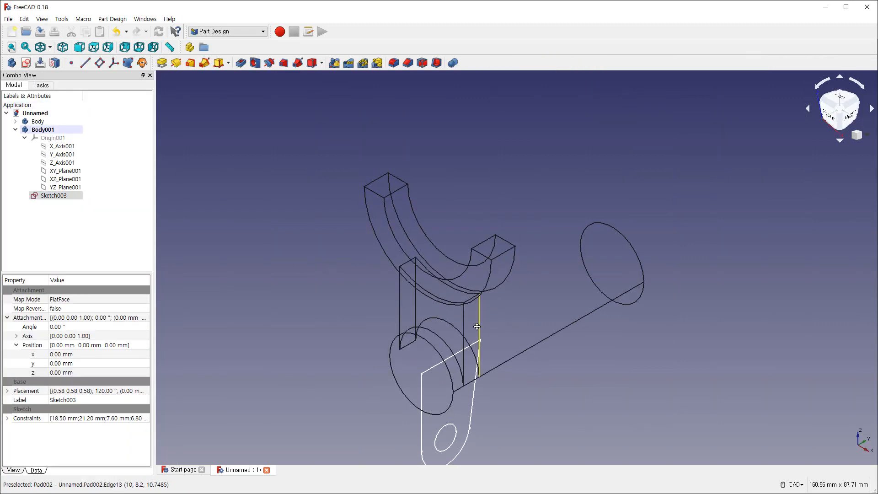
Step: Offset the new profile sketch from its plane by setting its attachment position Z to 10 mm
{"action": "mouse_move", "coordinate": [430, 307]}
{"action": "middle_mouse_down"}
{"action": "mouse_move", "coordinate": [403, 325]}
{"action": "mouse_move", "coordinate": [462, 315]}
{"action": "mouse_move", "coordinate": [510, 279]}
{"action": "mouse_move", "coordinate": [527, 326]}
{"action": "middle_mouse_up"}
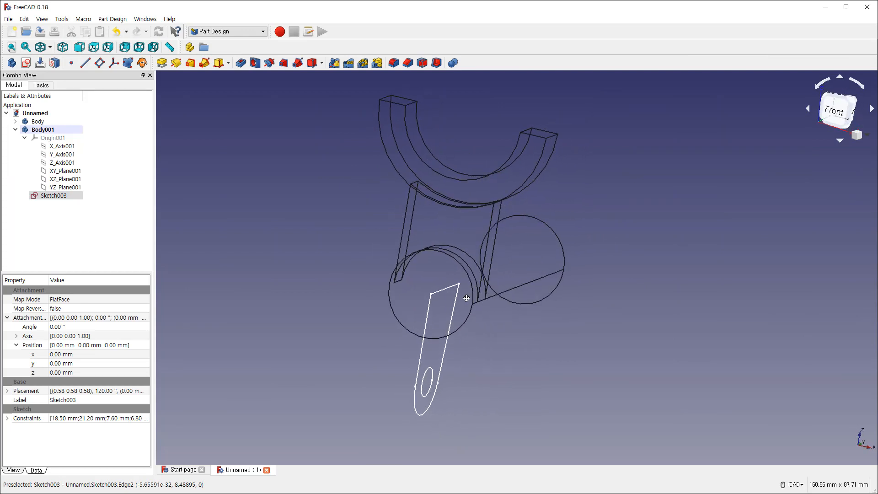
{"action": "left_click", "coordinate": [47, 196]}
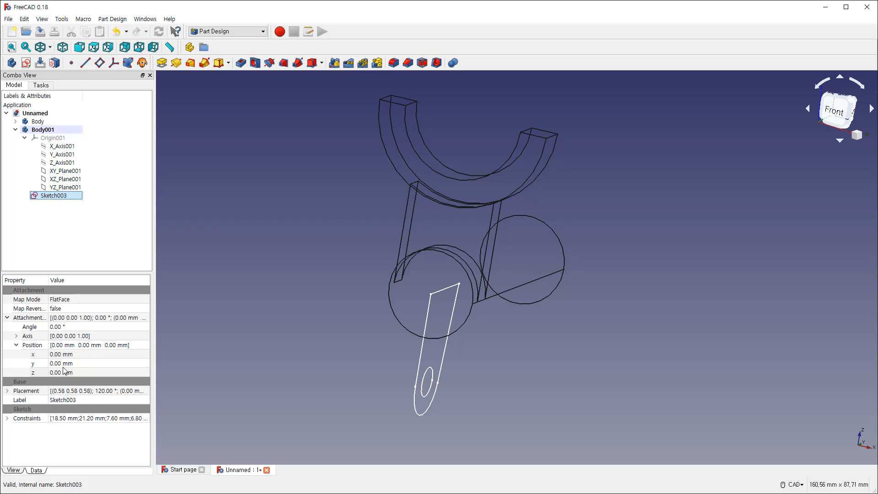
{"action": "left_click", "coordinate": [75, 373]}
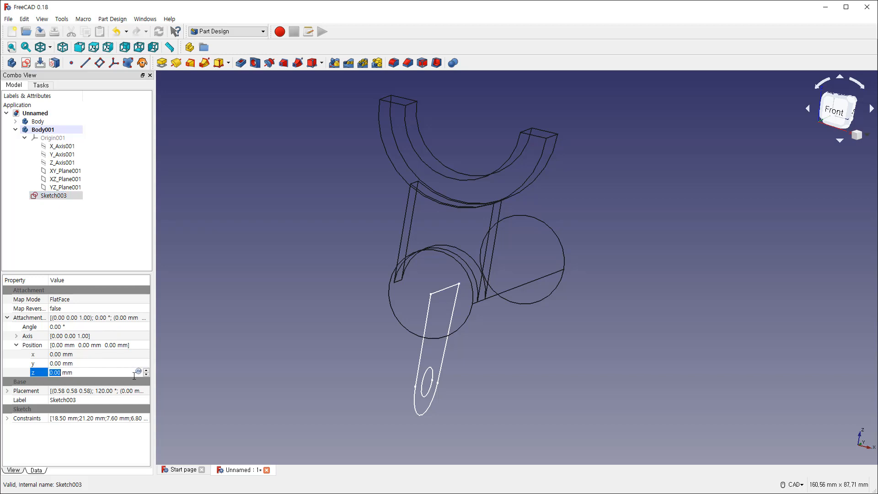
{"action": "left_click", "coordinate": [146, 370]}
{"action": "left_click", "coordinate": [146, 370]}
{"action": "left_click", "coordinate": [146, 370]}
{"action": "left_click", "coordinate": [146, 370]}
{"action": "left_click", "coordinate": [145, 370]}
{"action": "left_click", "coordinate": [146, 370]}
{"action": "left_click", "coordinate": [146, 370]}
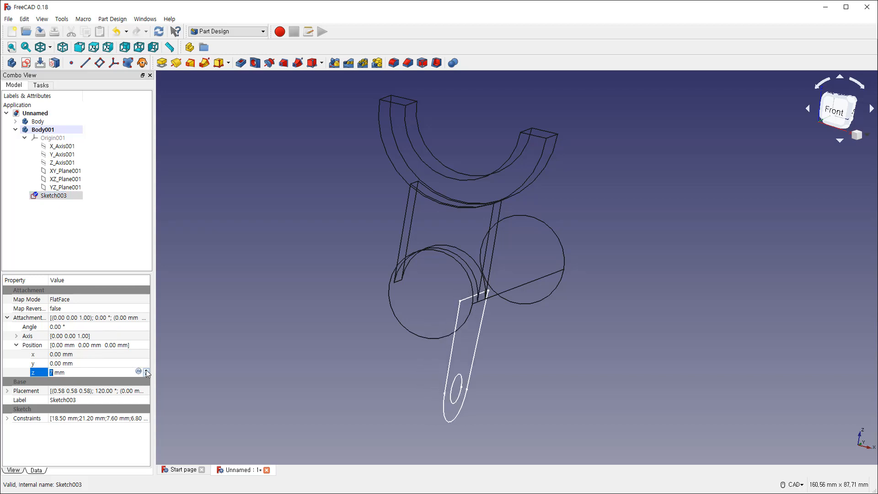
{"action": "left_click", "coordinate": [146, 370]}
{"action": "left_click", "coordinate": [146, 370]}
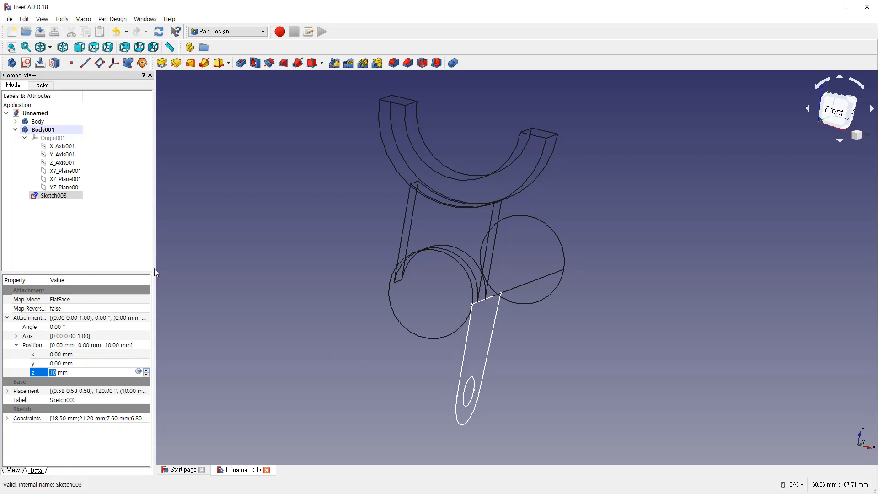
Step: Pad the tapered profile 5 mm in the reversed direction
{"action": "left_click", "coordinate": [162, 63]}
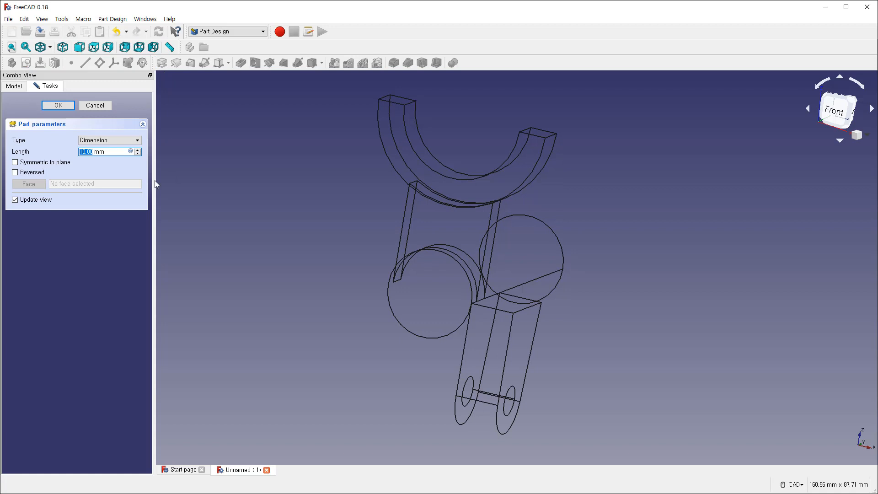
{"action": "left_click", "coordinate": [17, 174]}
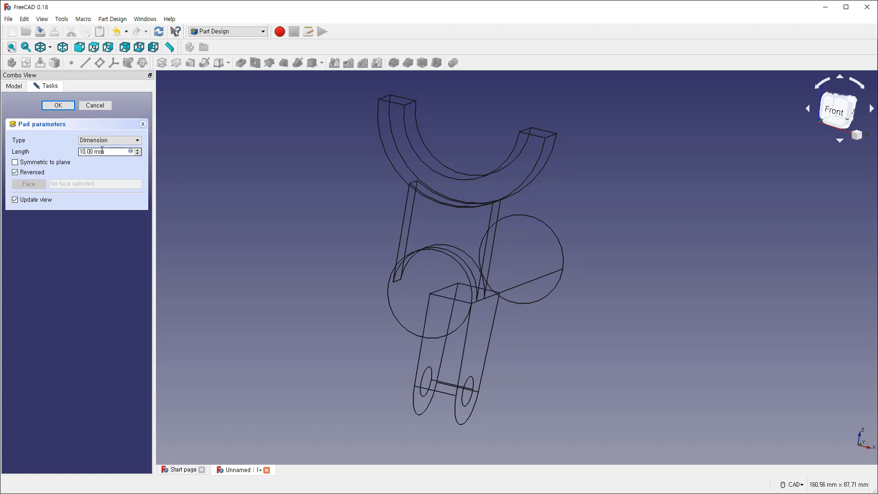
{"action": "left_click_drag", "start_coordinate": [121, 153], "coordinate": [64, 158]}
{"action": "type", "text": "5"}
{"action": "left_click", "coordinate": [58, 105]}
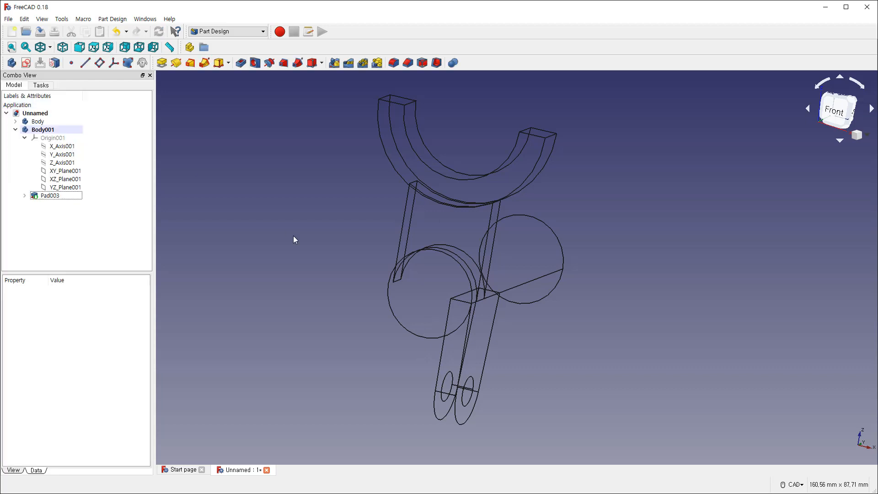
Step: Switch the model display from wireframe to the normal shaded draw style
{"action": "left_click", "coordinate": [49, 47]}
{"action": "left_click", "coordinate": [60, 59]}
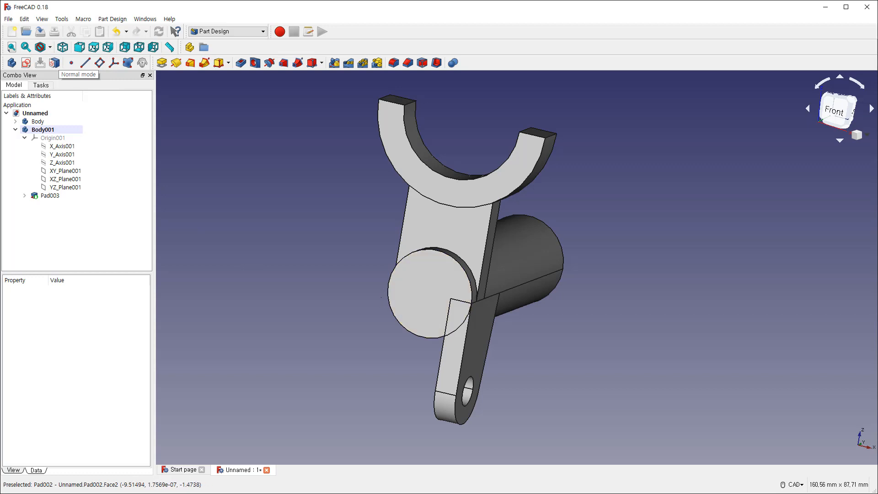
{"action": "mouse_move", "coordinate": [387, 285]}
{"action": "left_mouse_down"}
{"action": "mouse_move", "coordinate": [378, 392]}
{"action": "mouse_move", "coordinate": [394, 403]}
{"action": "mouse_move", "coordinate": [408, 313]}
{"action": "left_mouse_up"}
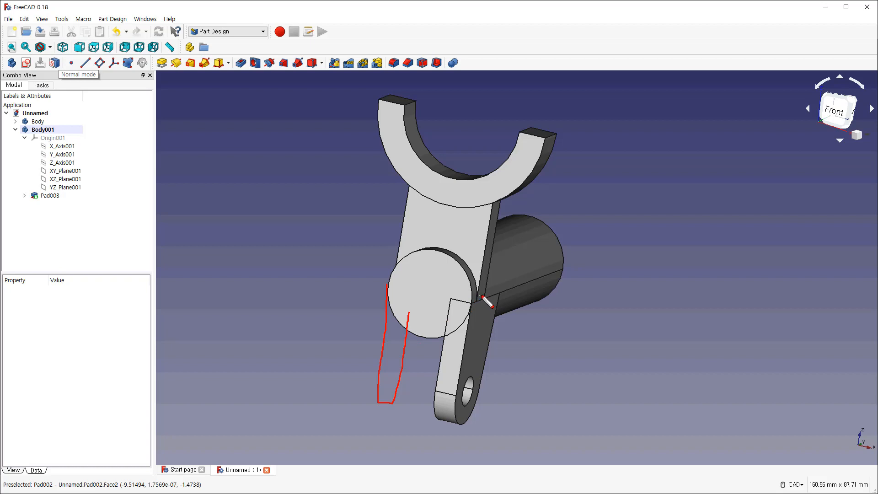
{"action": "mouse_move", "coordinate": [340, 74]}
{"action": "left_mouse_down"}
{"action": "mouse_move", "coordinate": [319, 50]}
{"action": "mouse_move", "coordinate": [342, 71]}
{"action": "left_mouse_up"}
{"action": "key", "text": "Escape"}
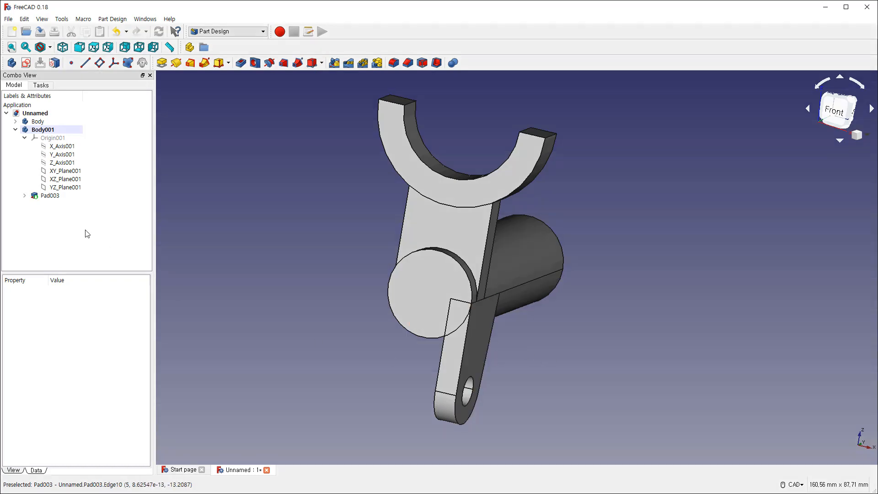
Step: Copy Body001 with its sketch and pad, and paste the duplicate into the document
{"action": "left_click", "coordinate": [16, 129]}
{"action": "left_click", "coordinate": [41, 129]}
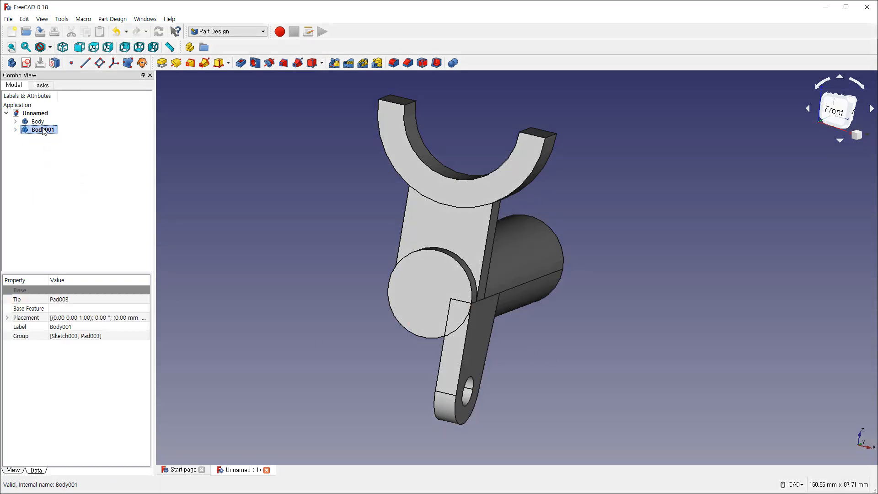
{"action": "right_click", "coordinate": [48, 133]}
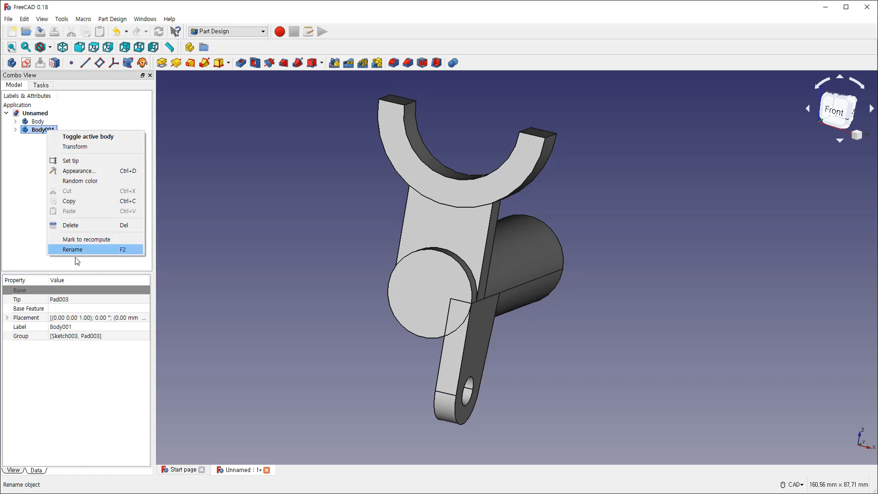
{"action": "left_click", "coordinate": [86, 203]}
{"action": "left_click", "coordinate": [54, 178]}
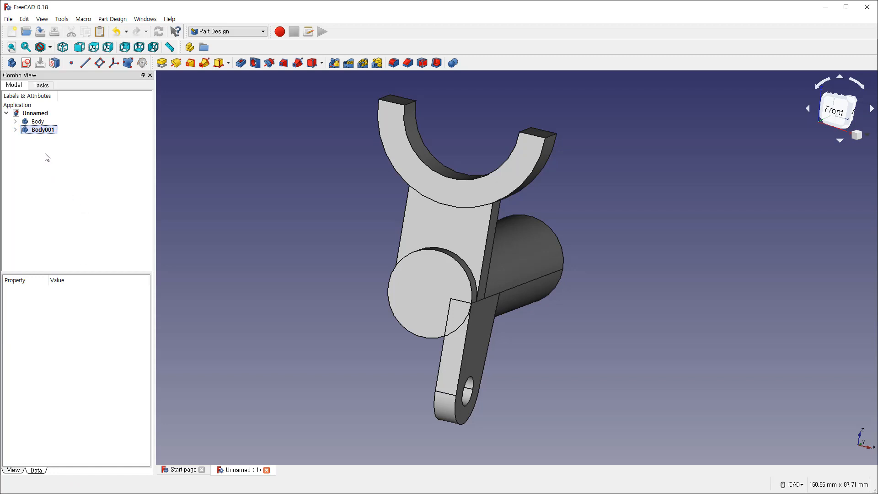
{"action": "left_click", "coordinate": [24, 19]}
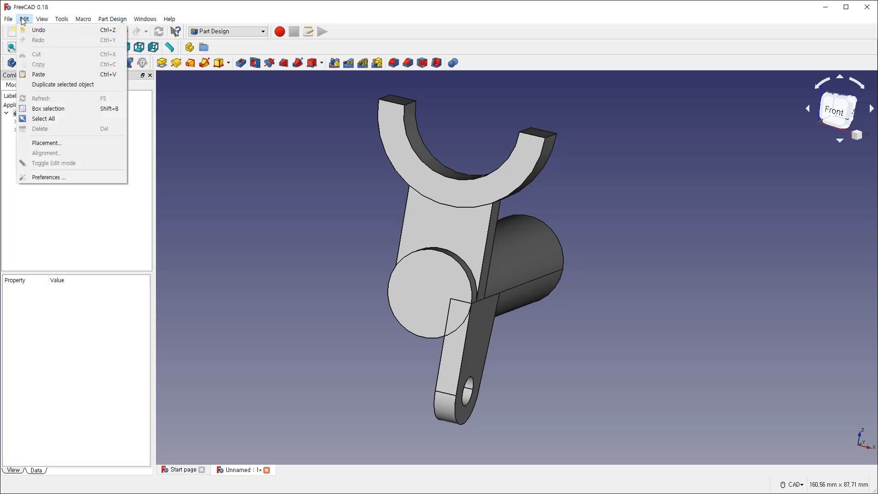
{"action": "left_click", "coordinate": [74, 75]}
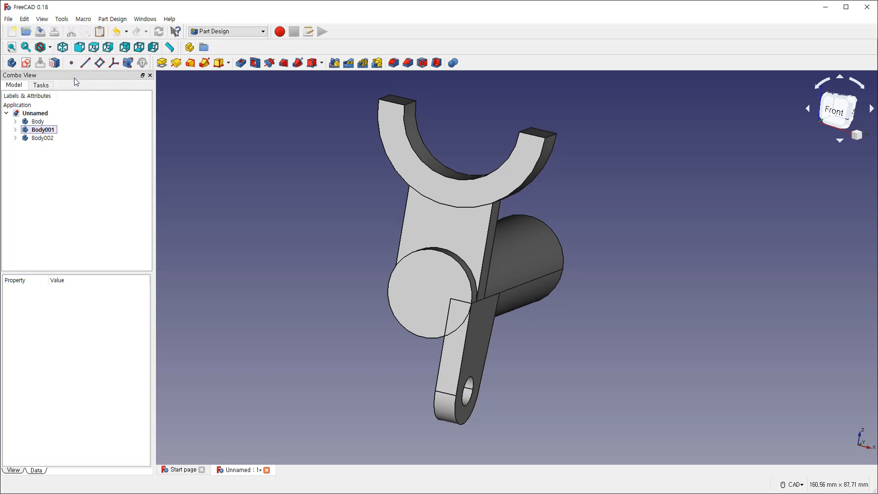
Step: Set the duplicated body's placement position Y to 6 mm
{"action": "left_click", "coordinate": [36, 139]}
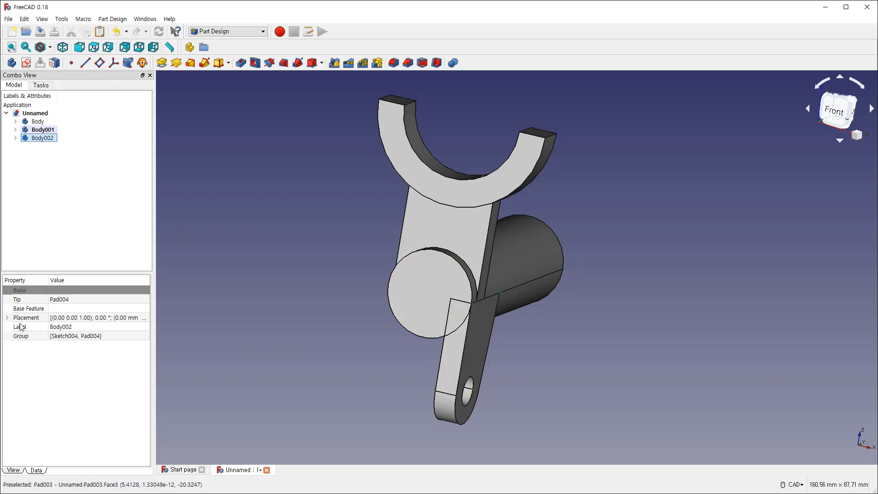
{"action": "left_click", "coordinate": [7, 317]}
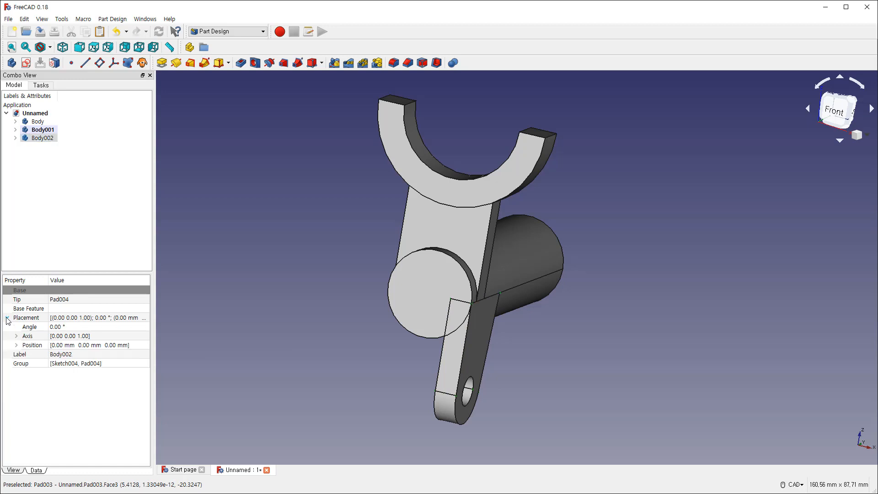
{"action": "left_click", "coordinate": [16, 345]}
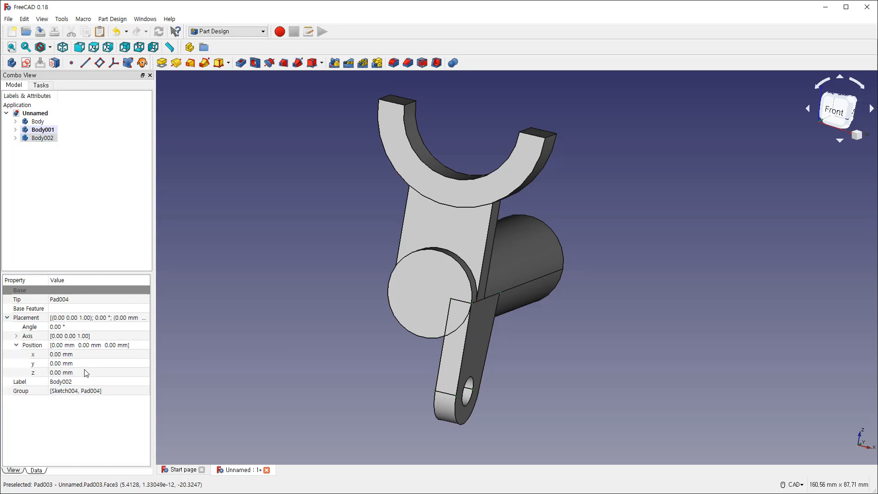
{"action": "left_click", "coordinate": [99, 363]}
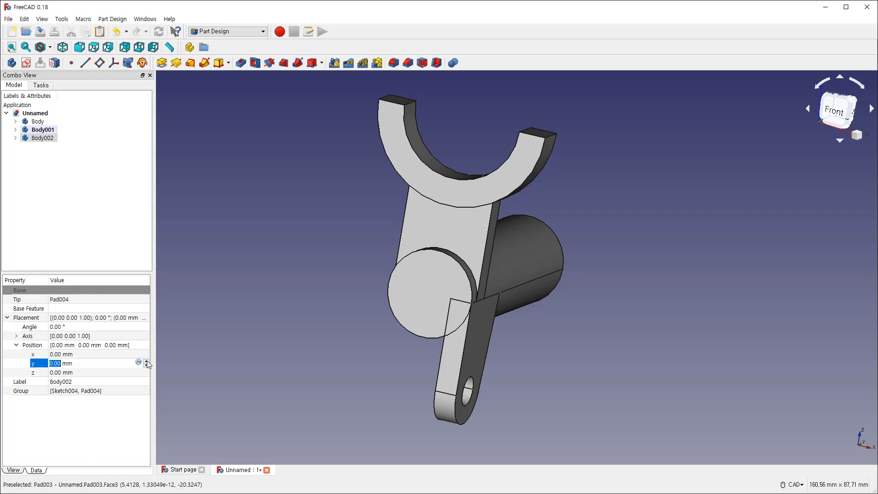
{"action": "left_click", "coordinate": [146, 361]}
{"action": "left_click", "coordinate": [146, 361]}
{"action": "left_click", "coordinate": [146, 361]}
{"action": "left_click", "coordinate": [147, 361]}
{"action": "left_click", "coordinate": [147, 360]}
{"action": "left_click", "coordinate": [146, 361]}
{"action": "middle_click_drag", "start_coordinate": [518, 339], "coordinate": [461, 349]}
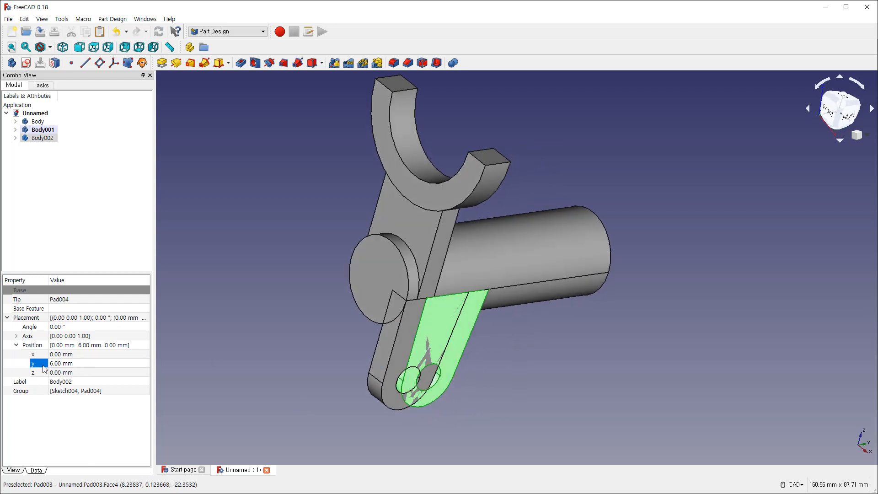
Step: Set the duplicated lug body's placement position Y back to 0 mm
{"action": "left_click", "coordinate": [137, 363]}
{"action": "left_click", "coordinate": [146, 365]}
{"action": "left_click", "coordinate": [146, 365]}
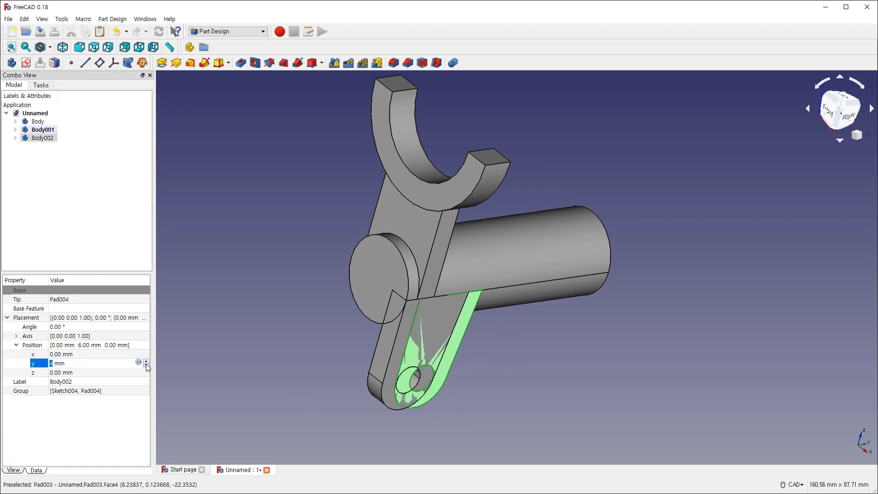
{"action": "left_click", "coordinate": [147, 365]}
{"action": "left_click", "coordinate": [147, 365]}
{"action": "left_click", "coordinate": [146, 365]}
{"action": "left_click", "coordinate": [146, 365]}
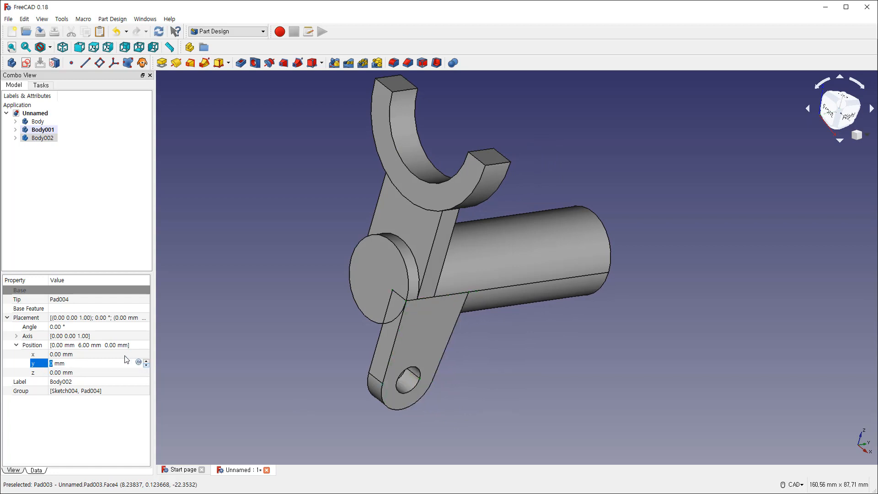
Step: Set the duplicated lug body's placement position X to -15 mm
{"action": "left_click", "coordinate": [127, 355]}
{"action": "type", "text": "2"}
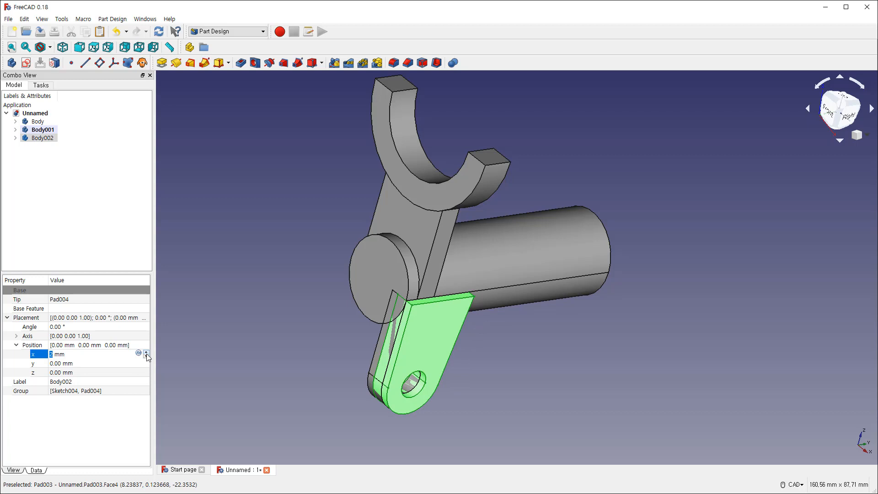
{"action": "left_click", "coordinate": [146, 356]}
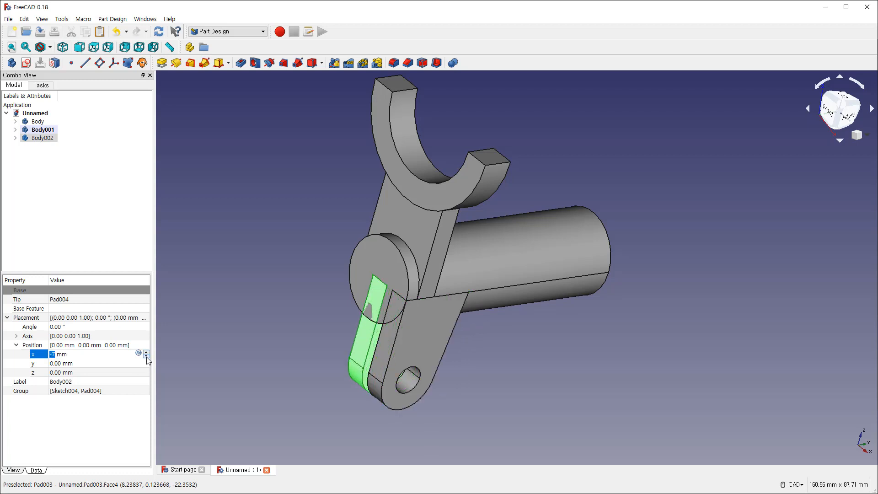
{"action": "left_click", "coordinate": [146, 357]}
{"action": "left_click", "coordinate": [147, 357]}
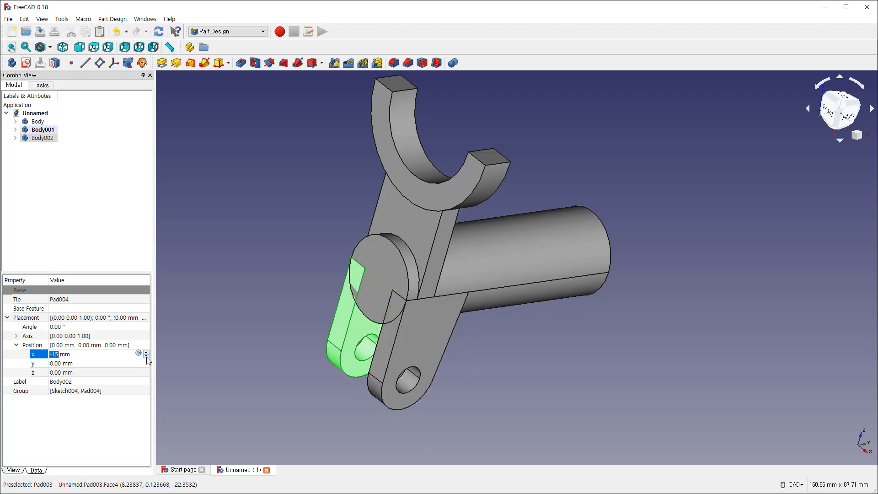
Step: Examine the duplicated lug's alignment with the cylinder from the front and from below, and return to a fitted isometric view
{"action": "middle_click_drag", "start_coordinate": [396, 351], "coordinate": [529, 339]}
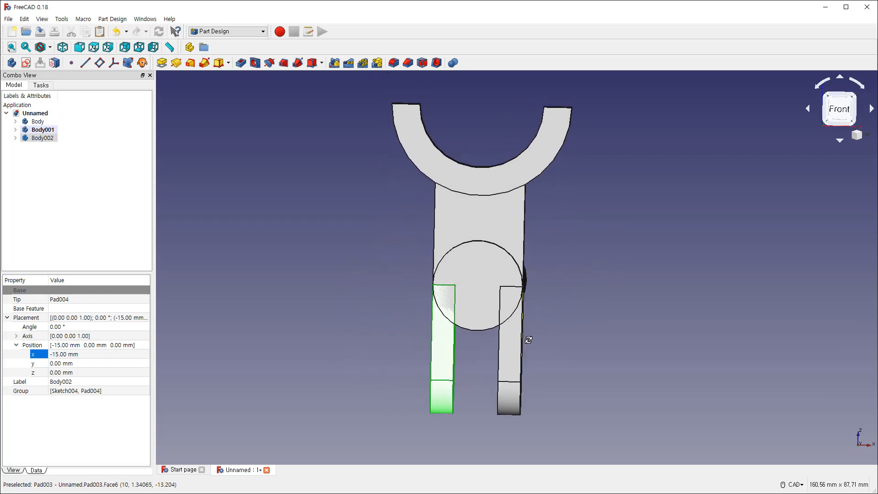
{"action": "scroll", "coordinate": [526, 339], "scroll_direction": "down", "scroll_amount": 3}
{"action": "middle_click_drag", "start_coordinate": [512, 349], "coordinate": [467, 333]}
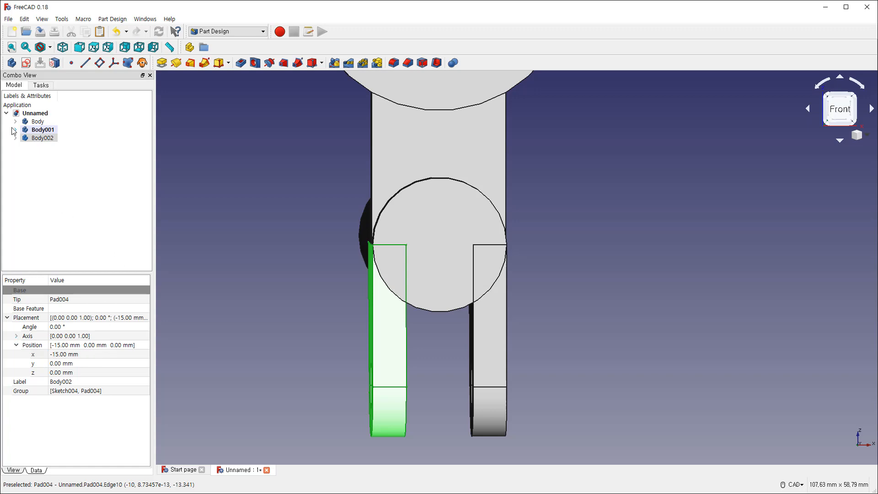
{"action": "left_click", "coordinate": [7, 113]}
{"action": "left_click", "coordinate": [6, 113]}
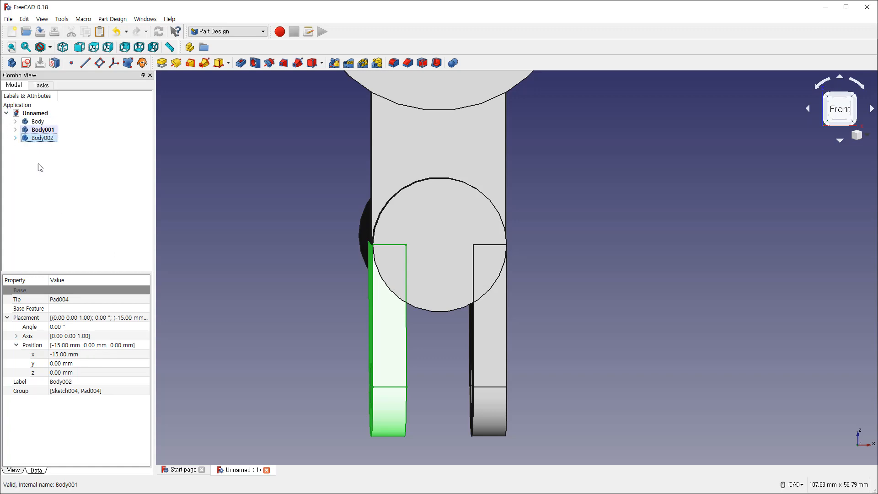
{"action": "left_click", "coordinate": [39, 166]}
{"action": "middle_click_drag", "start_coordinate": [405, 249], "coordinate": [453, 274]}
{"action": "scroll", "coordinate": [347, 259], "scroll_direction": "down", "scroll_amount": 5}
{"action": "scroll", "coordinate": [442, 245], "scroll_direction": "up", "scroll_amount": 2}
{"action": "middle_click_drag", "start_coordinate": [520, 301], "coordinate": [467, 268]}
{"action": "scroll", "coordinate": [455, 268], "scroll_direction": "down", "scroll_amount": 4}
{"action": "scroll", "coordinate": [449, 267], "scroll_direction": "up", "scroll_amount": 8}
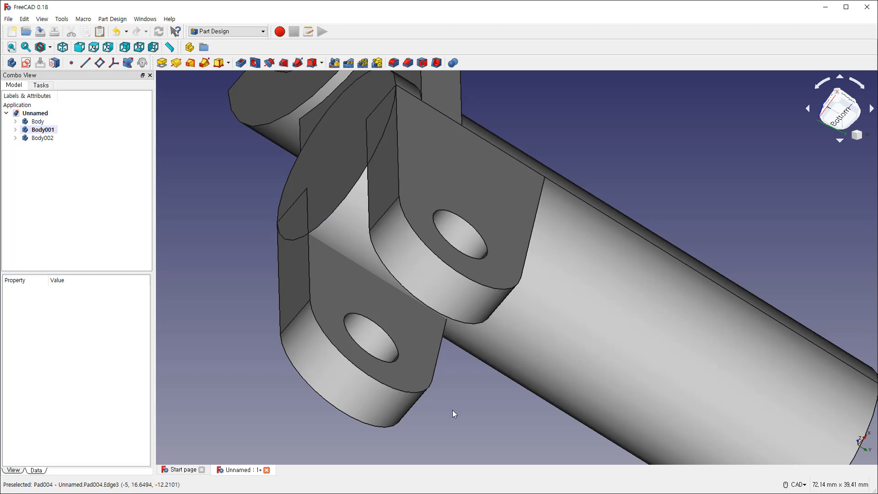
{"action": "left_click", "coordinate": [62, 47]}
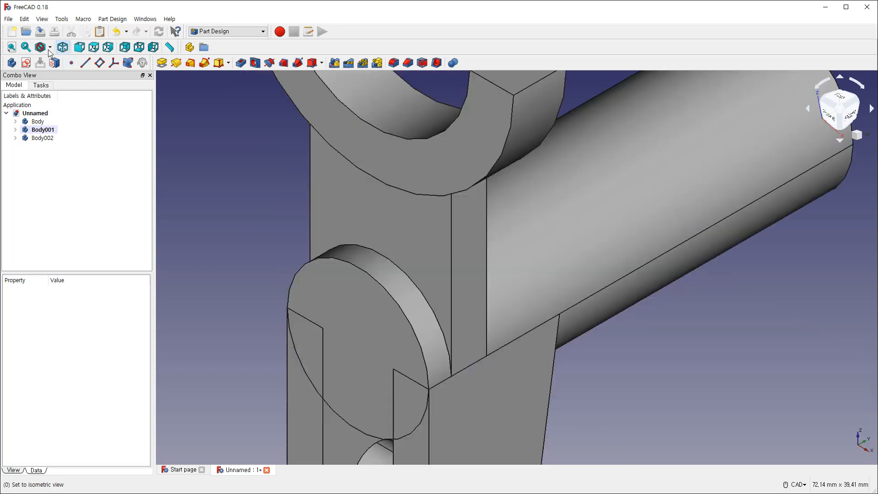
{"action": "left_click", "coordinate": [12, 48]}
Step: Switch to the Part workbench and fuse Body, Body001 and Body002 into one shape with a Boolean union
{"action": "left_click", "coordinate": [225, 31]}
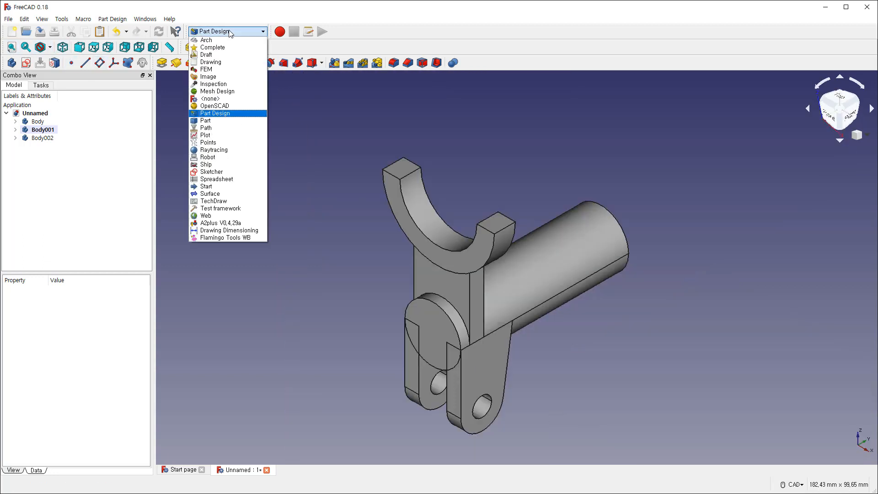
{"action": "left_click", "coordinate": [206, 121]}
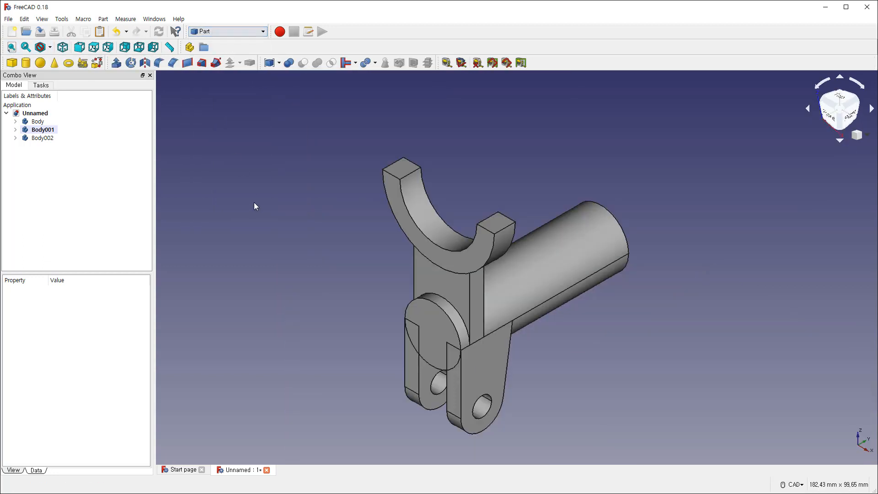
{"action": "left_click", "coordinate": [39, 122]}
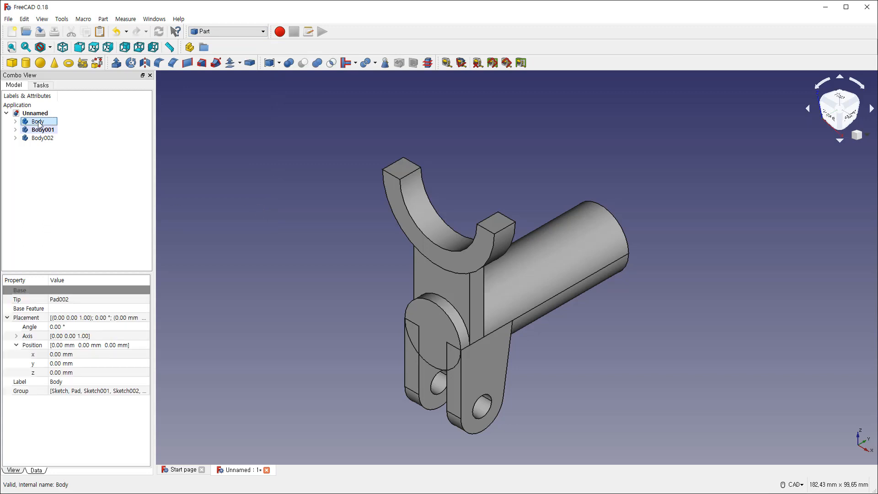
{"action": "left_click", "coordinate": [46, 130], "text": "ctrl"}
{"action": "left_click", "coordinate": [42, 138], "text": "ctrl"}
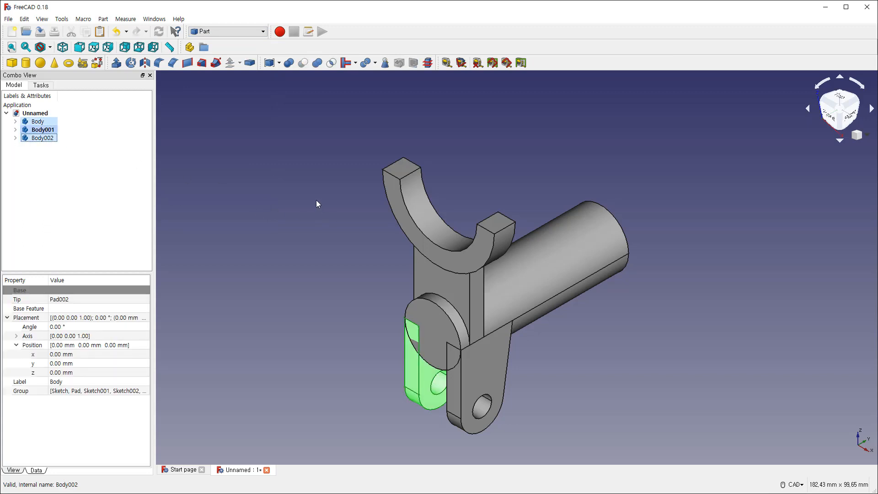
{"action": "left_click", "coordinate": [316, 64]}
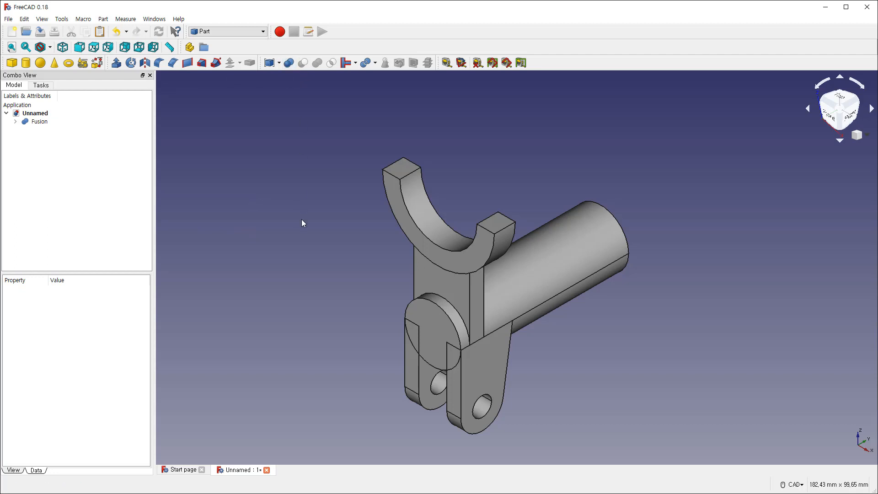
Step: Switch back to the Part Design workbench and return to the model tree with nothing selected
{"action": "left_click", "coordinate": [443, 334]}
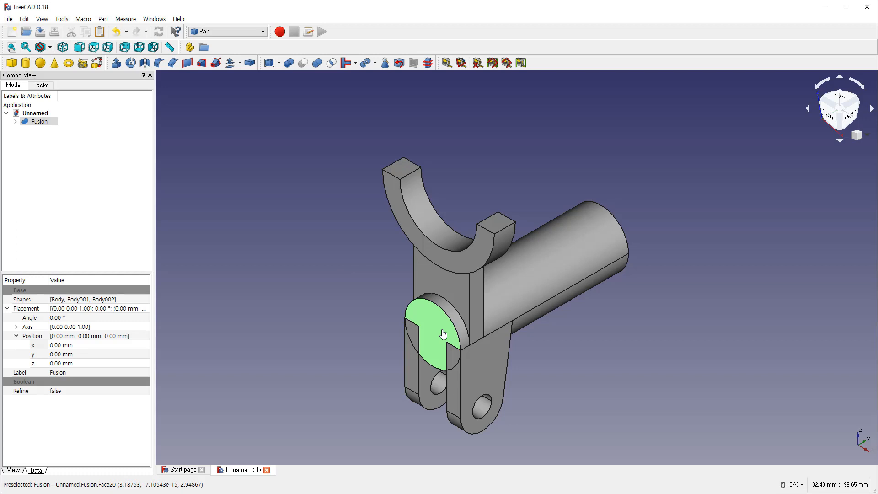
{"action": "left_click", "coordinate": [322, 255]}
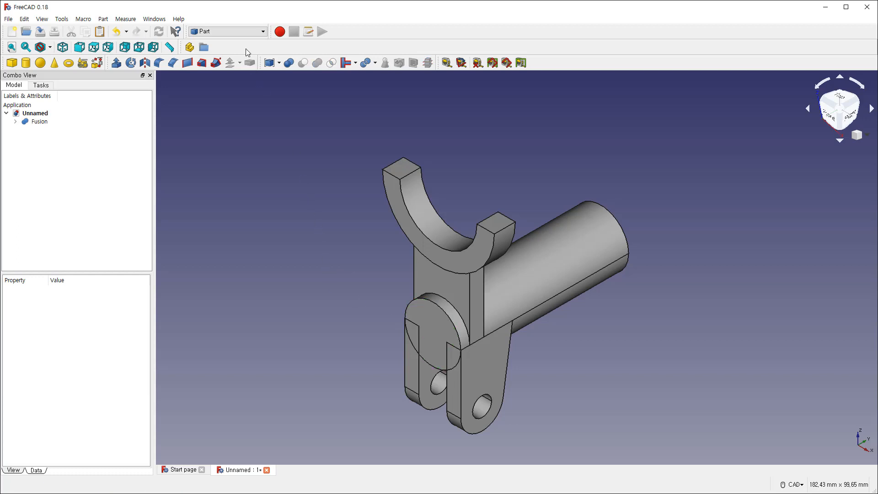
{"action": "left_click", "coordinate": [242, 31]}
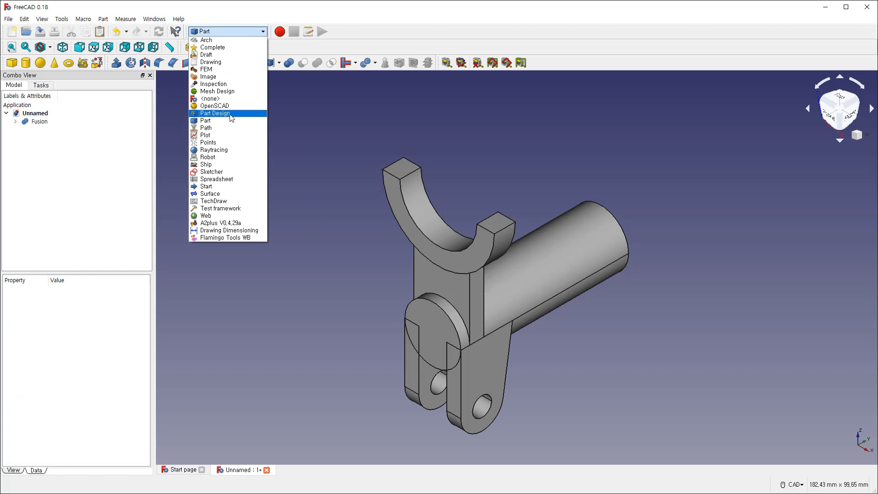
{"action": "left_click", "coordinate": [215, 113]}
{"action": "left_click", "coordinate": [433, 329]}
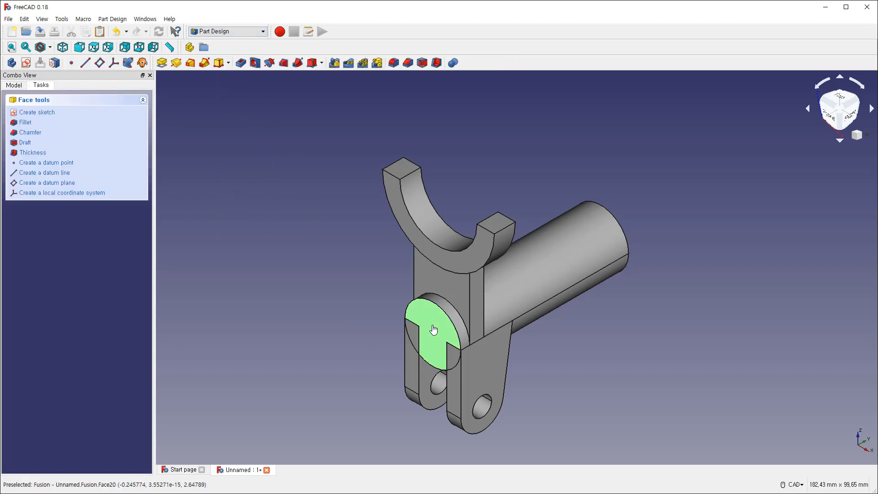
{"action": "left_click", "coordinate": [267, 244]}
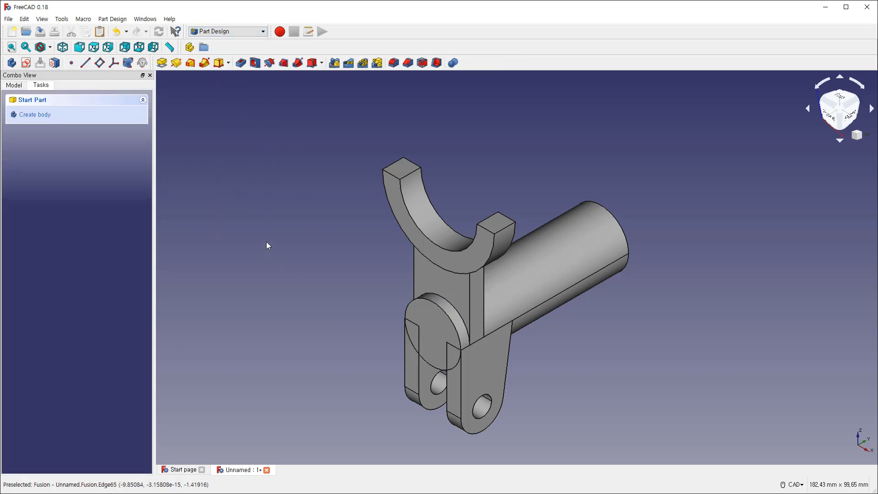
{"action": "left_click", "coordinate": [14, 85]}
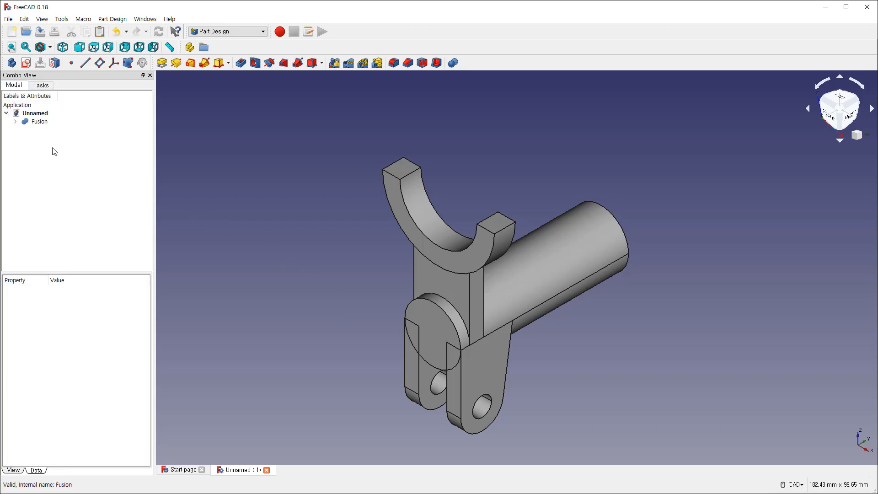
Step: Create a new body beside the fused shape and start a sketch on the new body's XZ plane
{"action": "left_click", "coordinate": [9, 65]}
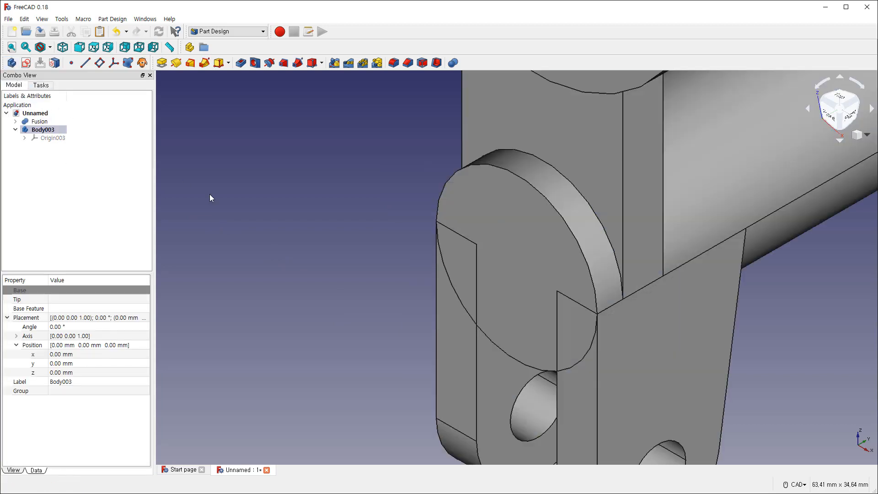
{"action": "left_click", "coordinate": [25, 138]}
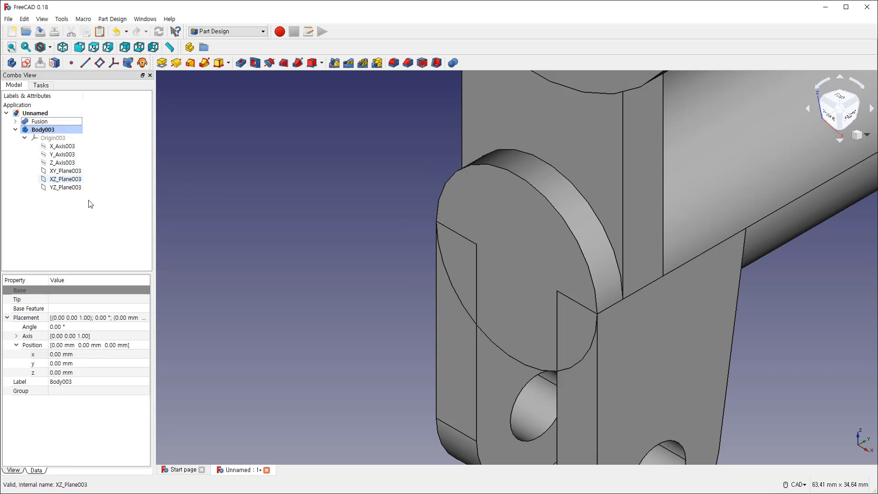
{"action": "left_click", "coordinate": [66, 179]}
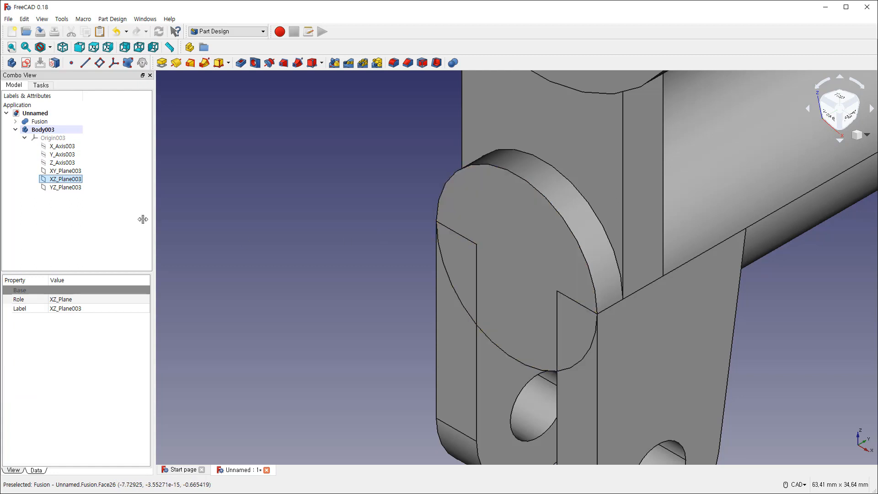
{"action": "left_click", "coordinate": [26, 63]}
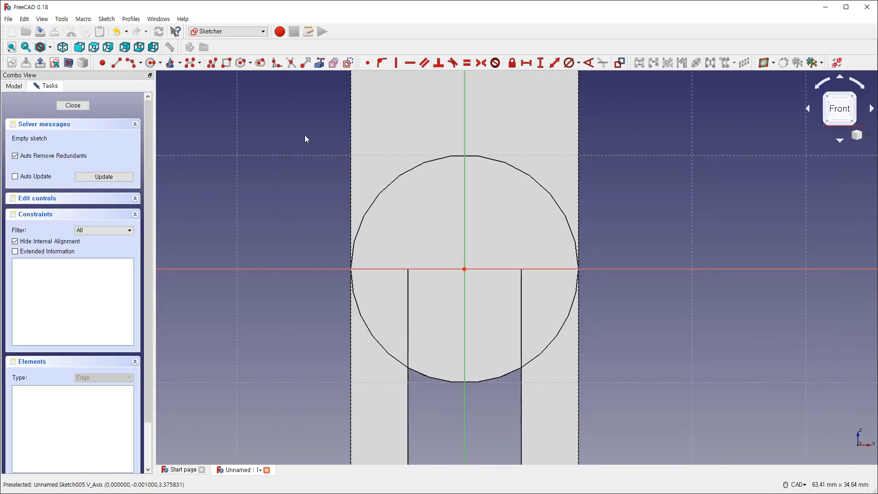
Step: Sketch a circle centred on the origin, constrain its diameter to 14.2 mm, and close the sketch
{"action": "left_click", "coordinate": [151, 62]}
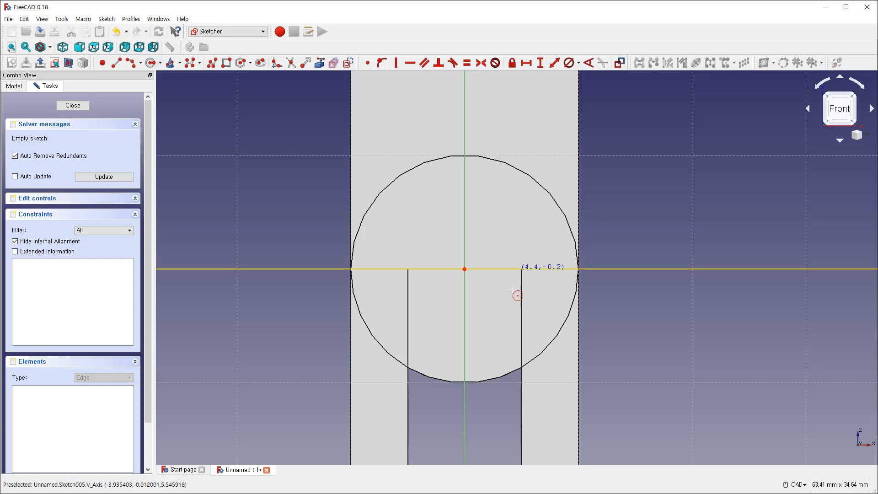
{"action": "left_click", "coordinate": [465, 270]}
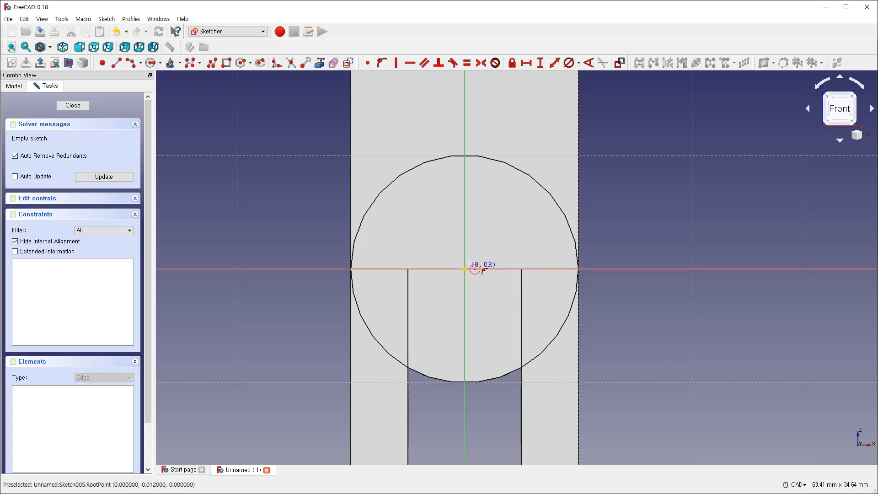
{"action": "left_click", "coordinate": [514, 231]}
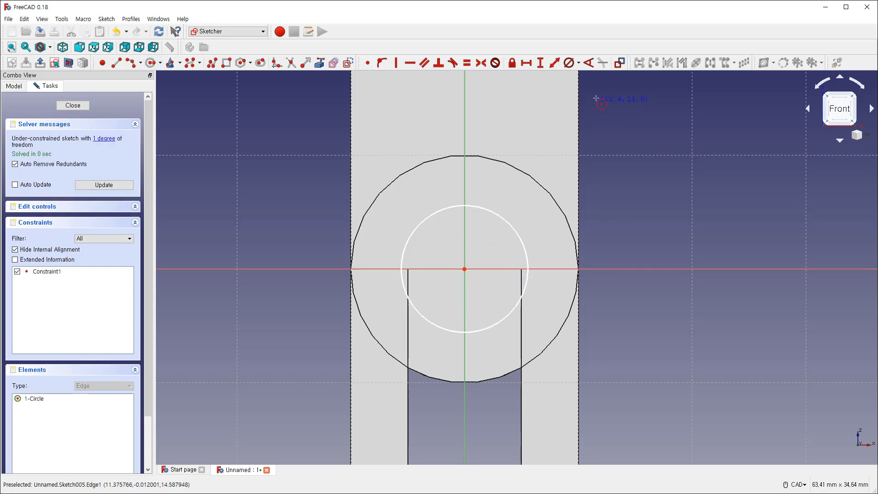
{"action": "left_click", "coordinate": [520, 233]}
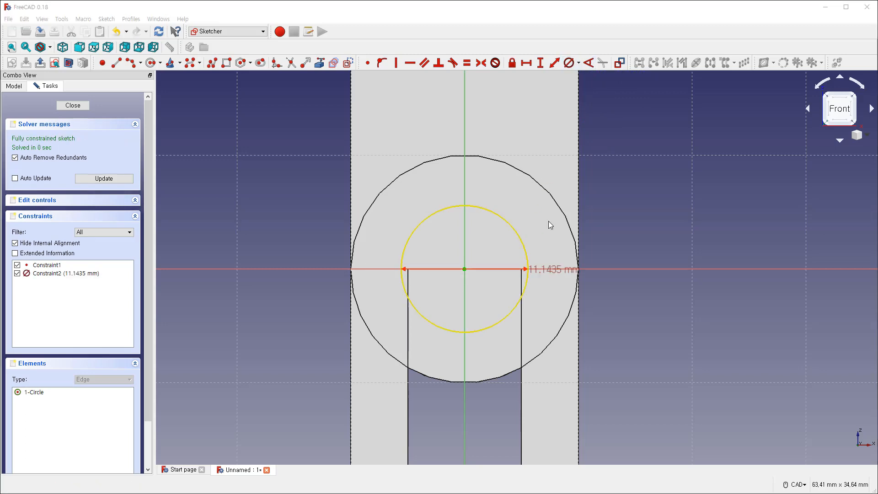
{"action": "type", "text": "14.2"}
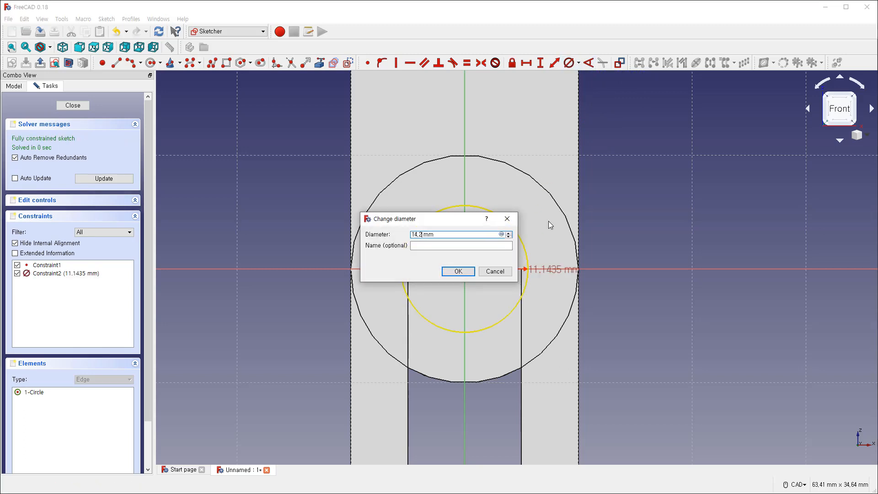
{"action": "key", "text": "Return"}
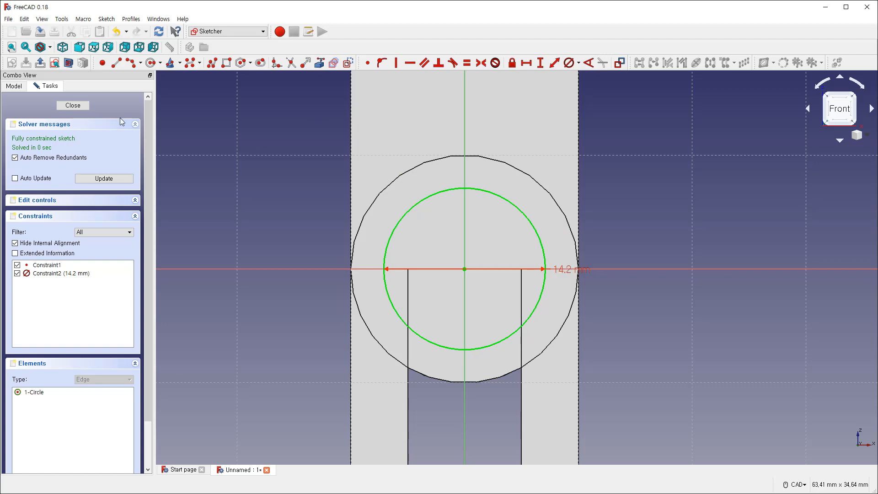
{"action": "left_click", "coordinate": [83, 106]}
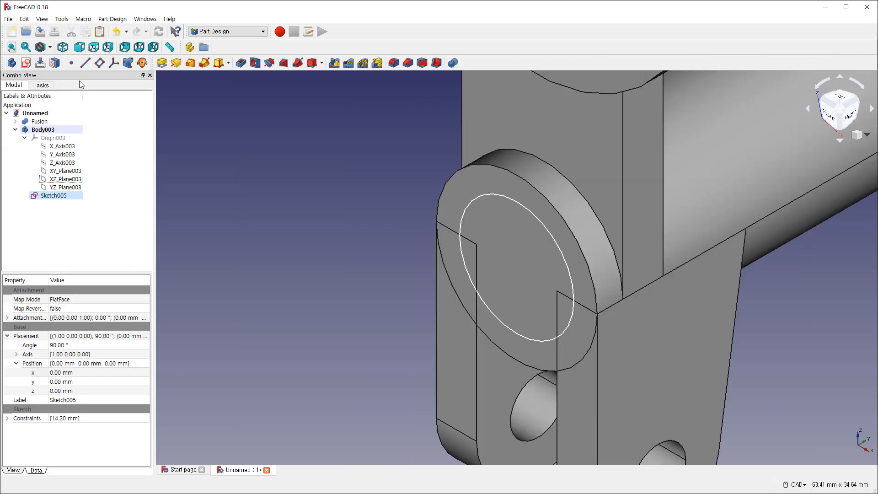
Step: Pad the 14.2 mm circle sketch by 80 mm in the reversed direction, through and beyond the main cylinder
{"action": "left_click", "coordinate": [11, 48]}
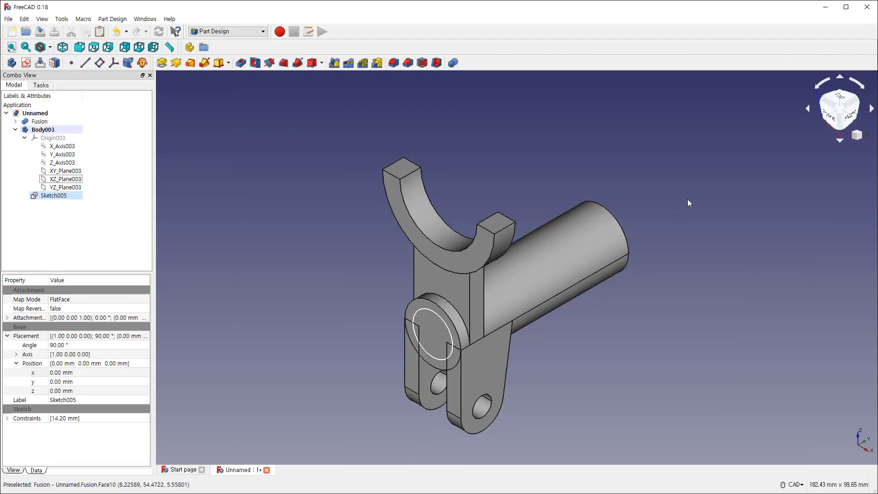
{"action": "left_click", "coordinate": [52, 197]}
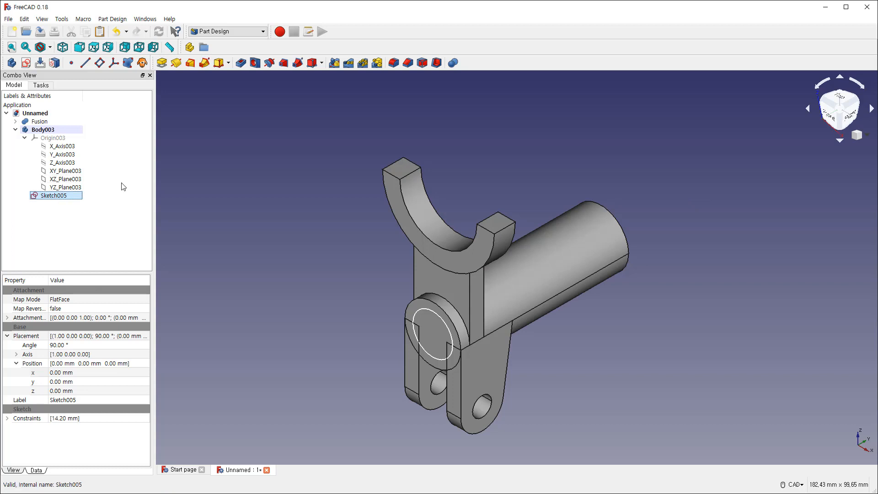
{"action": "left_click", "coordinate": [161, 63]}
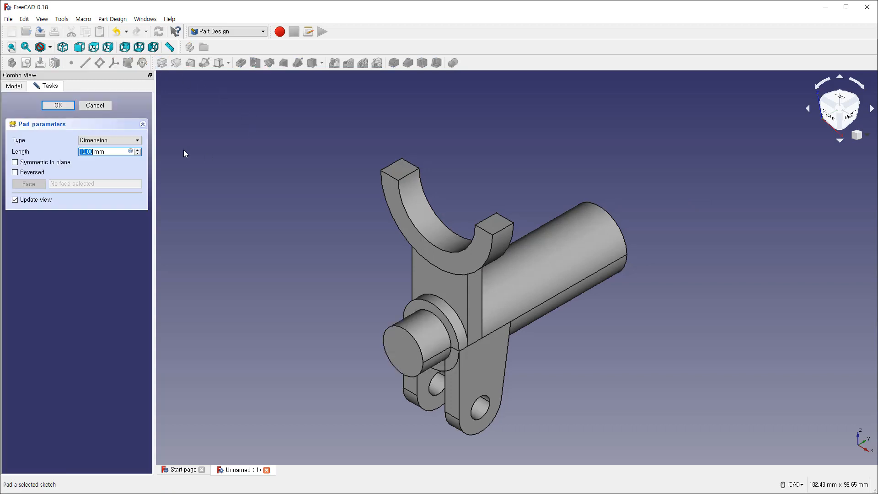
{"action": "left_click", "coordinate": [32, 172]}
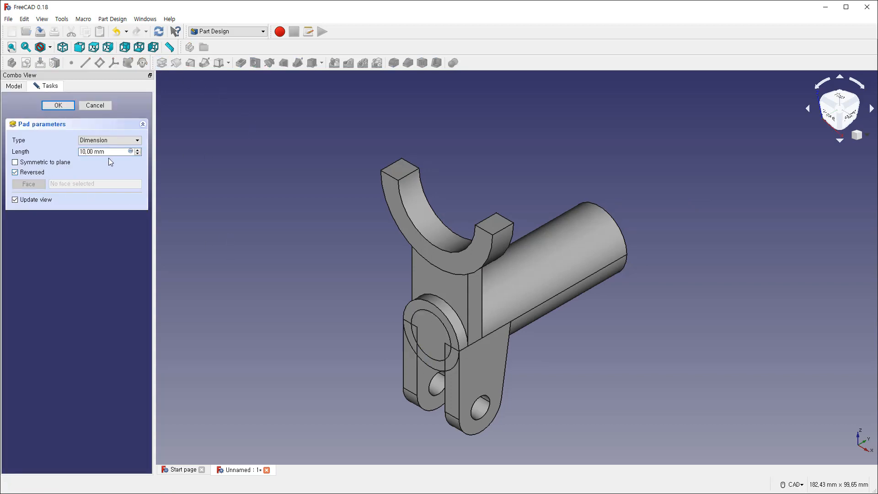
{"action": "left_click", "coordinate": [137, 150]}
{"action": "left_click_drag", "start_coordinate": [100, 152], "coordinate": [52, 159]}
{"action": "type", "text": "80"}
{"action": "left_click", "coordinate": [63, 108]}
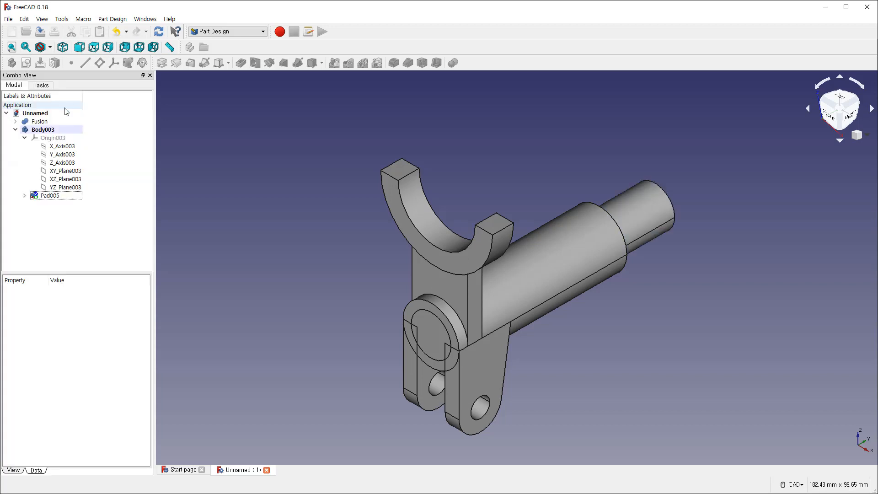
Step: Switch to the Part workbench and subtract Body003 from Fusion with a Boolean cut to bore through the cylinder
{"action": "left_click", "coordinate": [16, 130]}
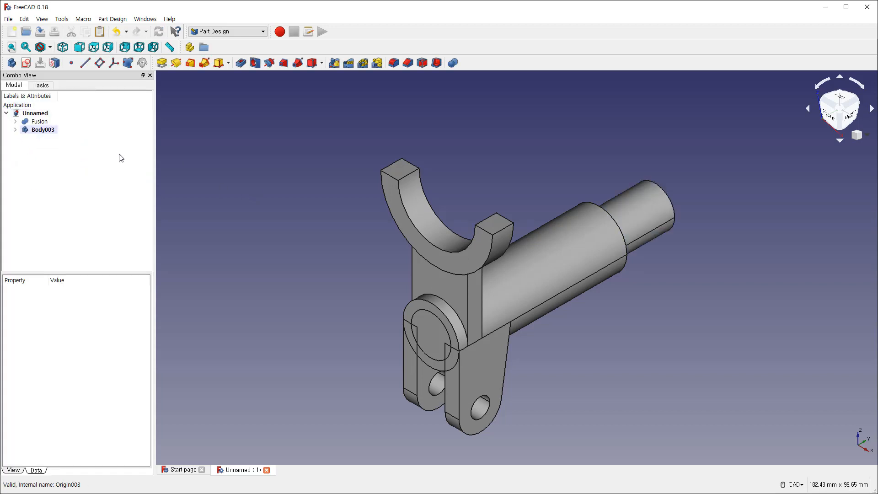
{"action": "left_click", "coordinate": [39, 121]}
{"action": "left_click", "coordinate": [52, 133], "text": "ctrl"}
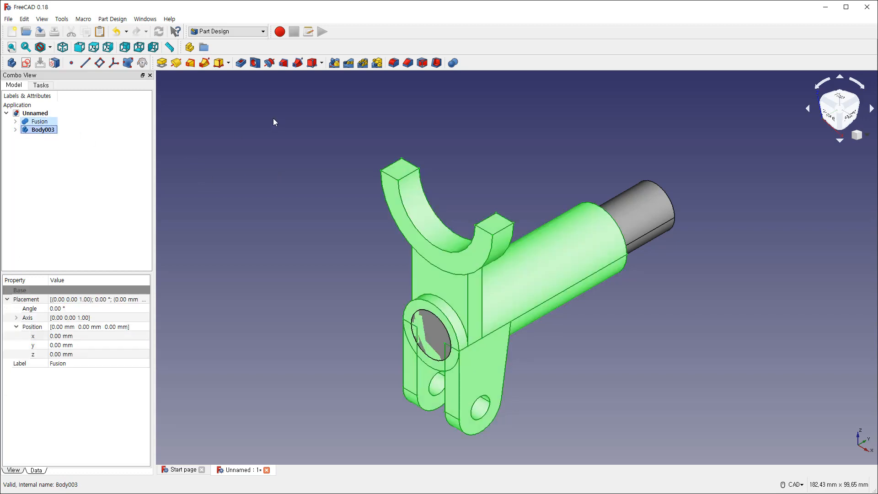
{"action": "left_click", "coordinate": [241, 32]}
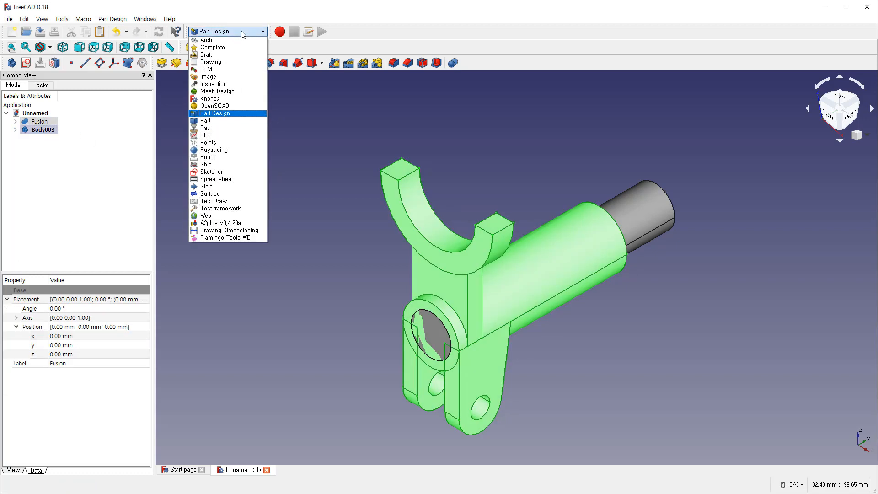
{"action": "left_click", "coordinate": [230, 121]}
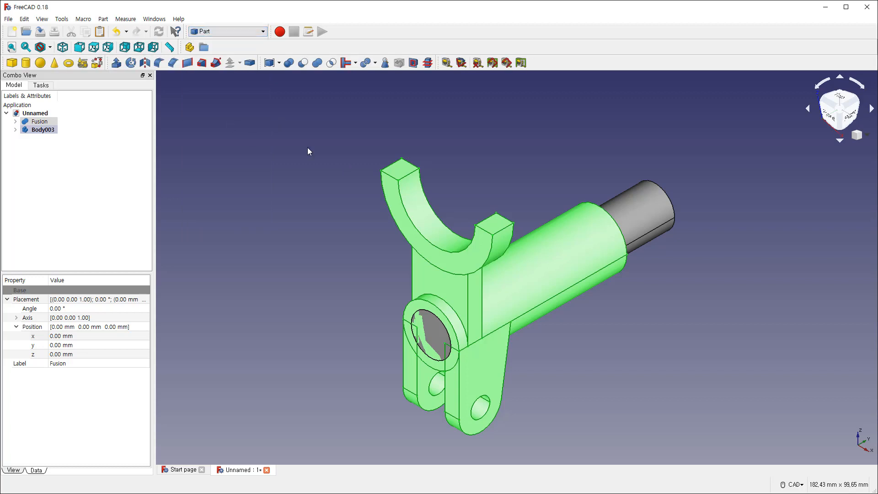
{"action": "left_click", "coordinate": [303, 65]}
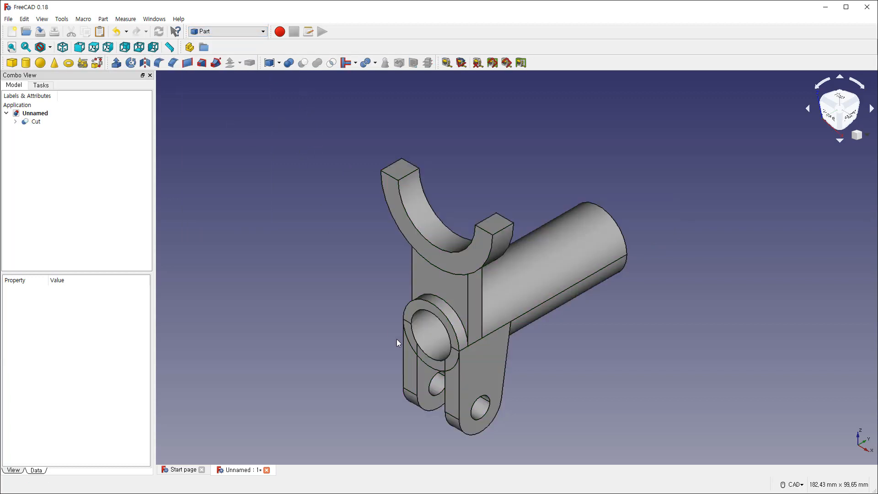
{"action": "middle_click_drag", "start_coordinate": [396, 339], "coordinate": [360, 322]}
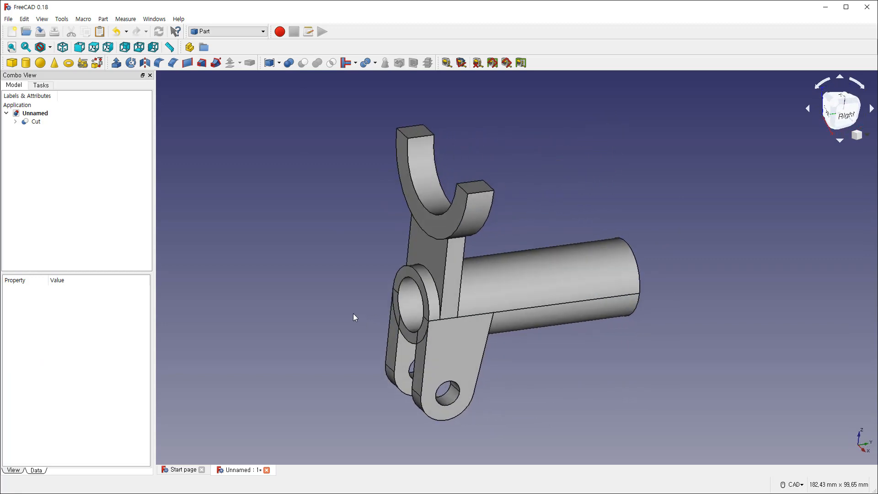